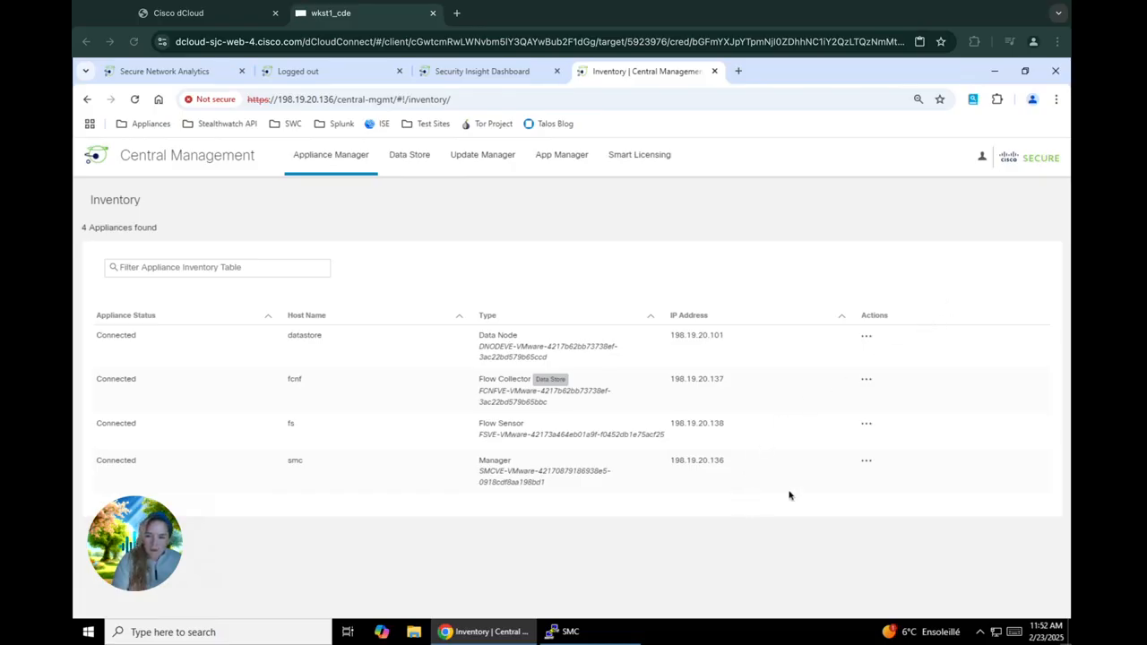
Step: Open Edit Appliance Configuration for the smc Manager and review its Appliance tab settings
left_click(866, 462)
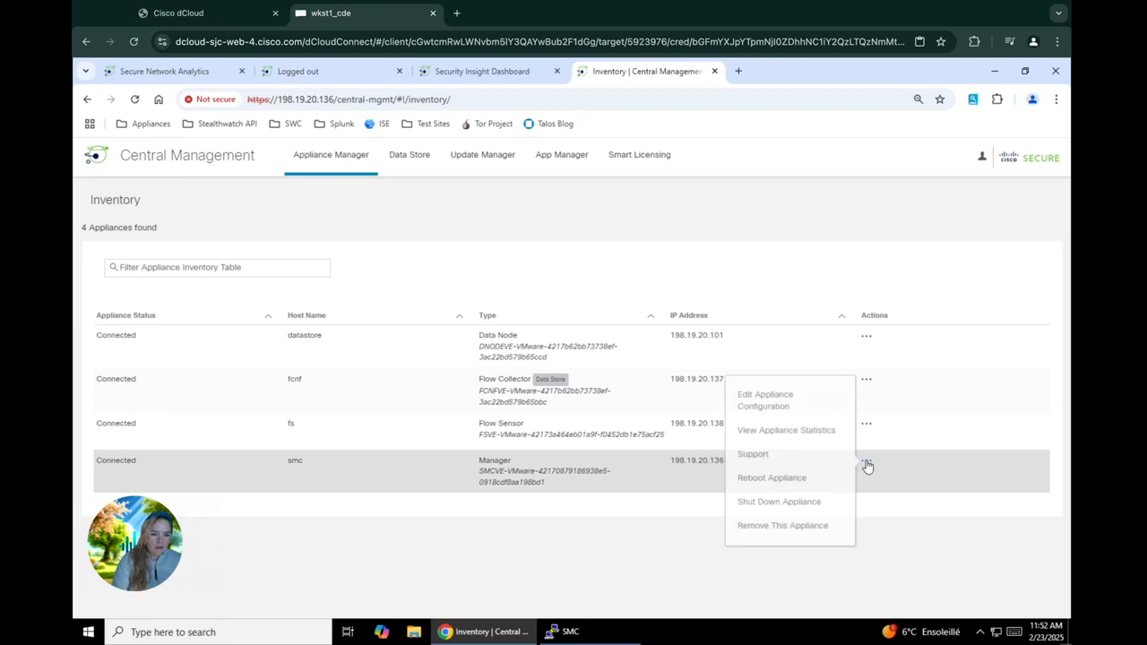
left_click(764, 411)
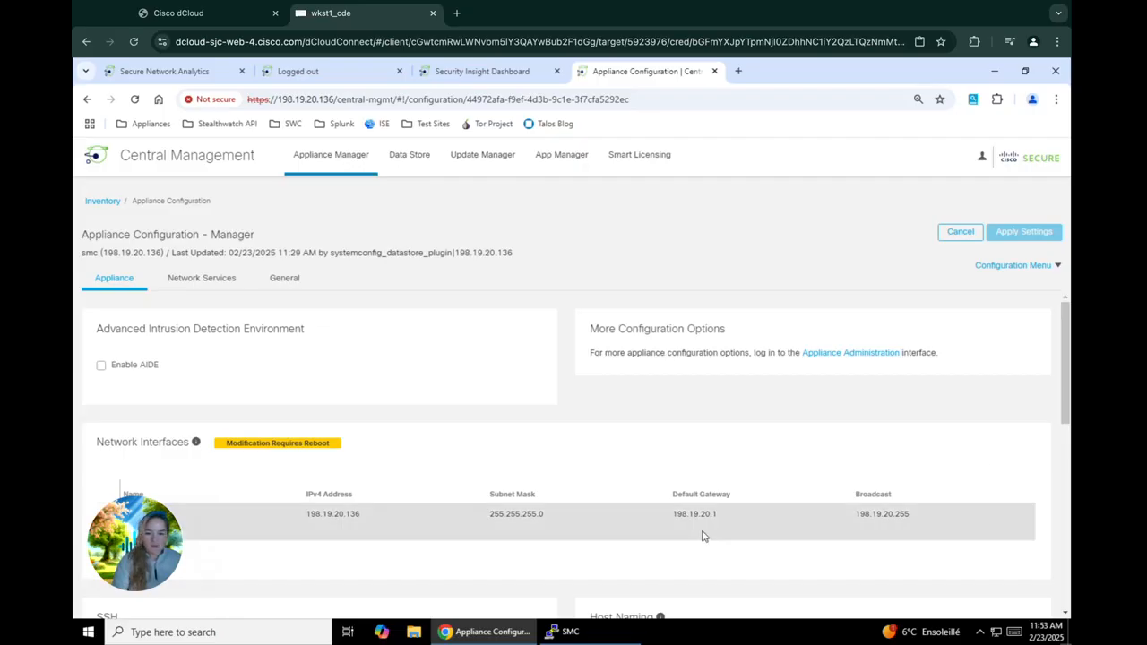
scroll(703, 536, "down", 1)
scroll(703, 535, "down", 2)
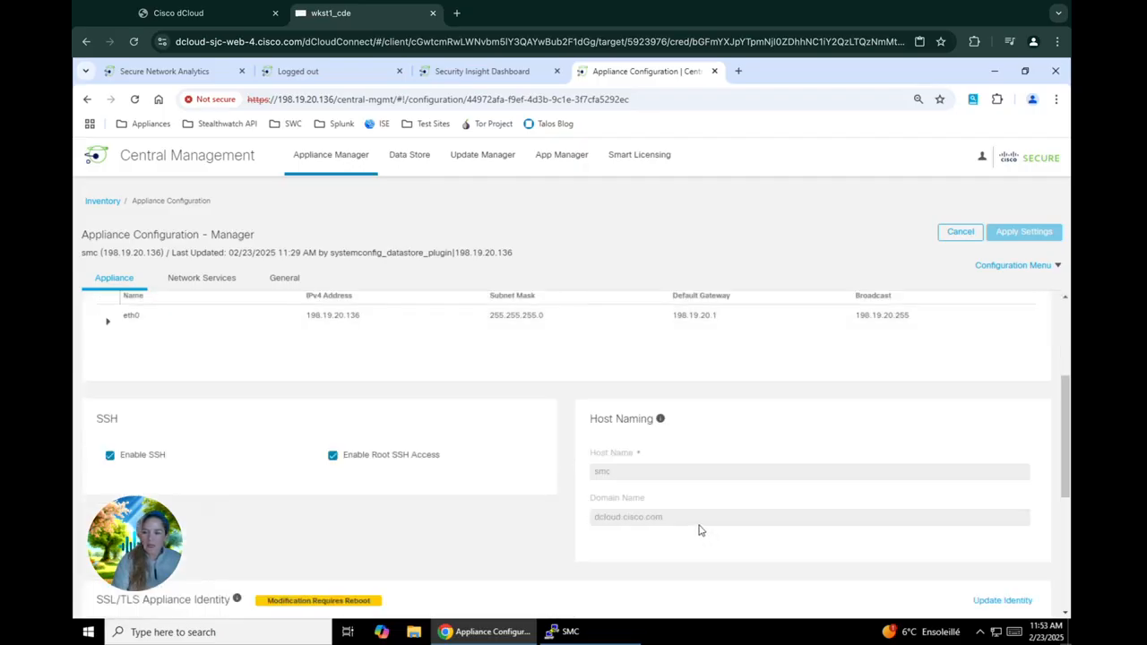
scroll(700, 528, "down", 1)
scroll(700, 527, "down", 3)
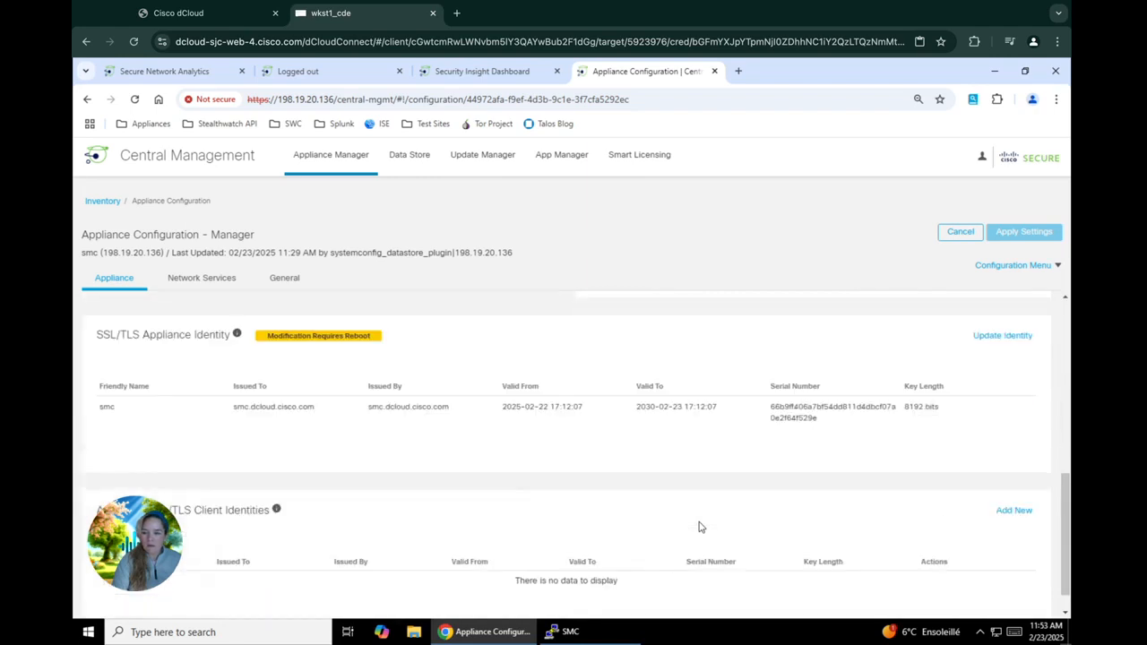
scroll(700, 527, "down", 1)
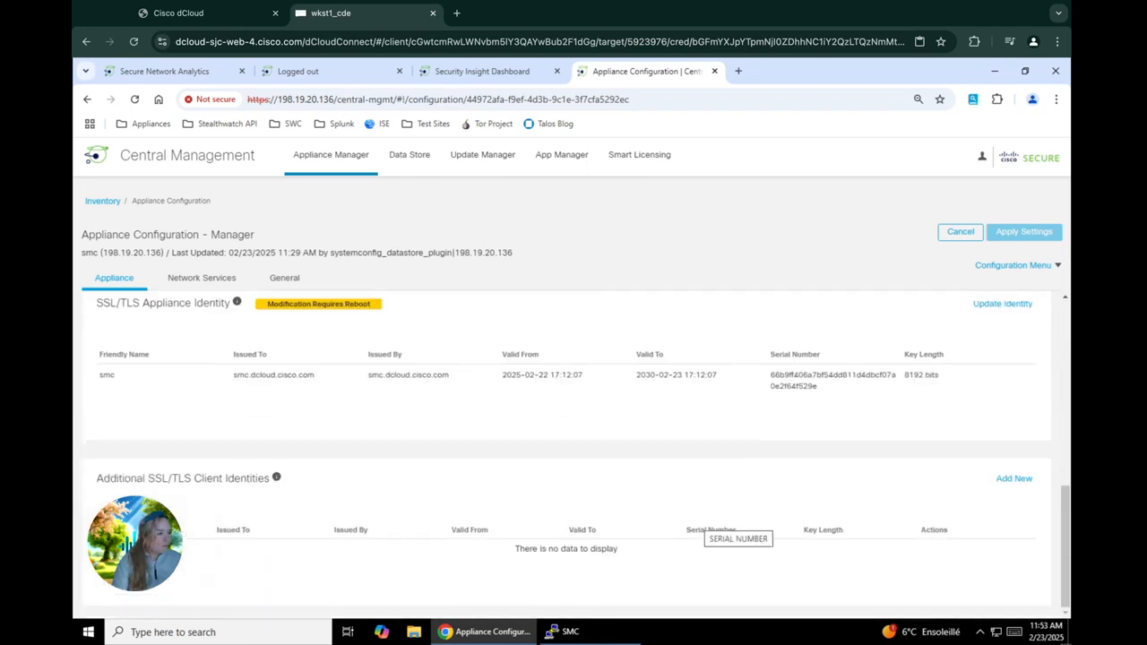
scroll(700, 527, "up", 10)
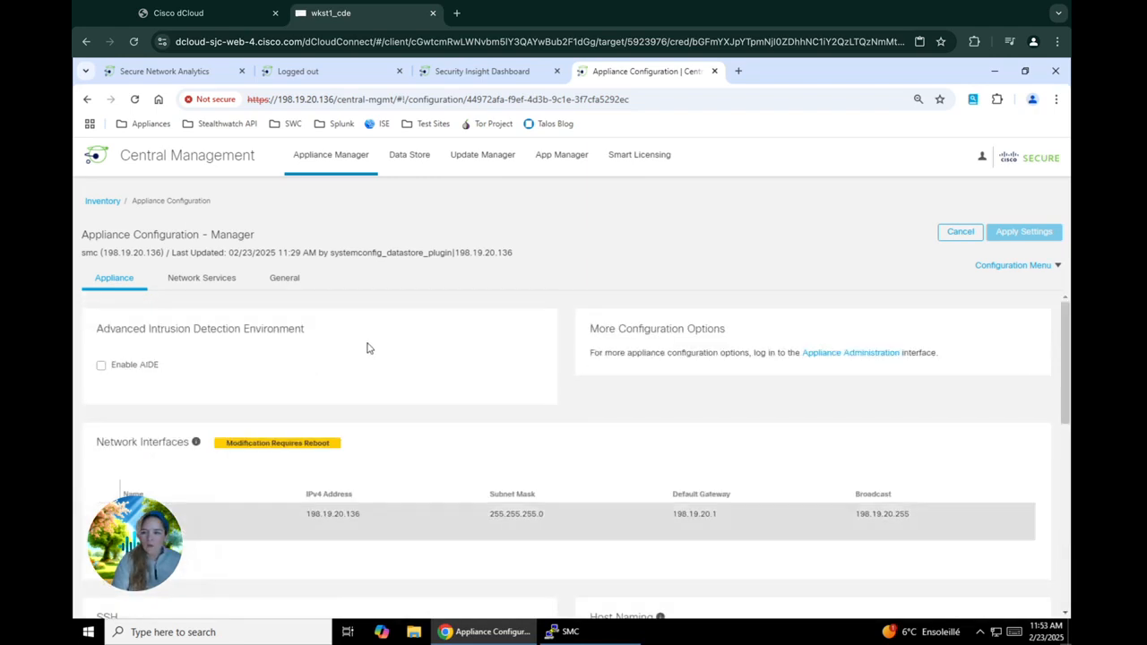
Step: On the smc General tab, check Enable Global Threat Alerts under External Services and apply settings
left_click(285, 280)
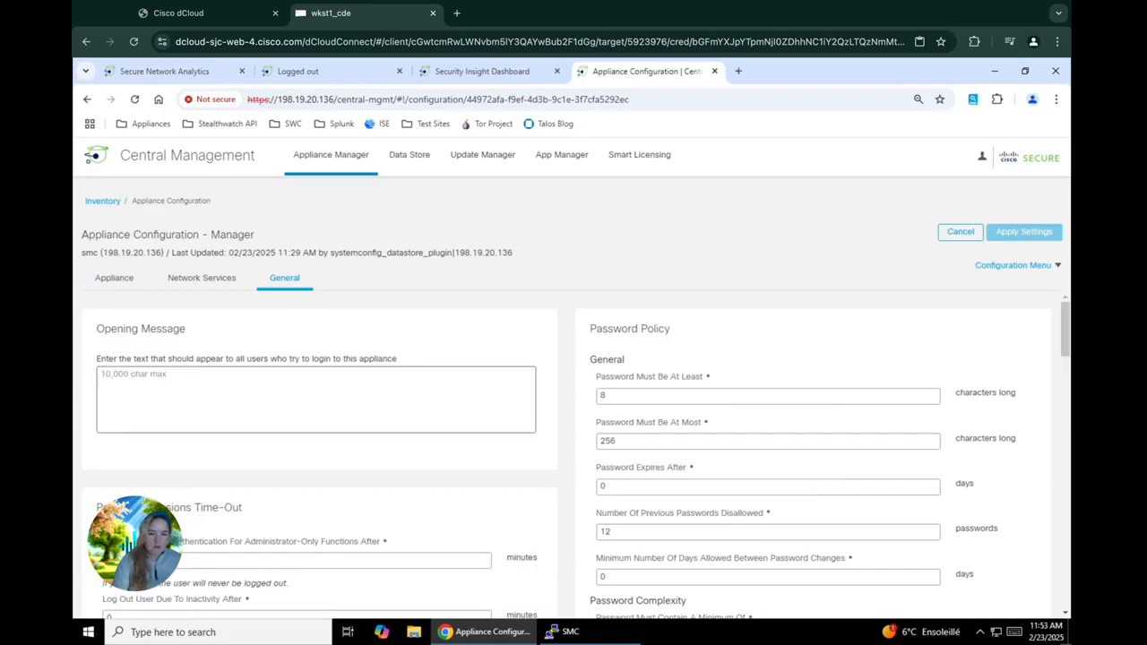
scroll(571, 448, "down", 3)
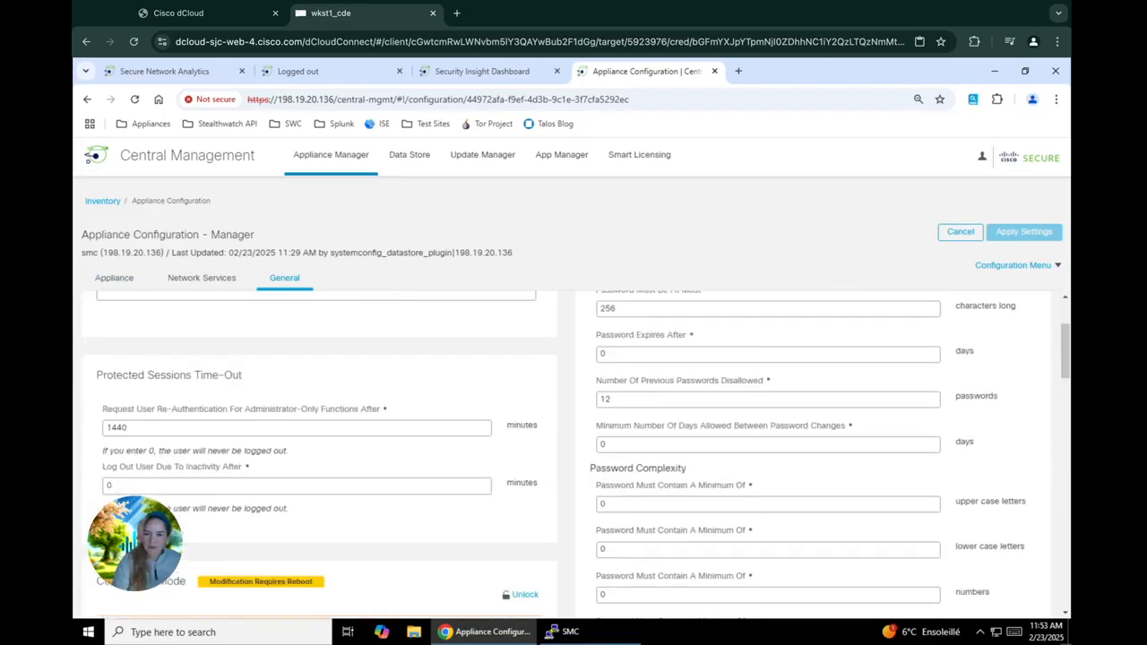
scroll(570, 448, "down", 5)
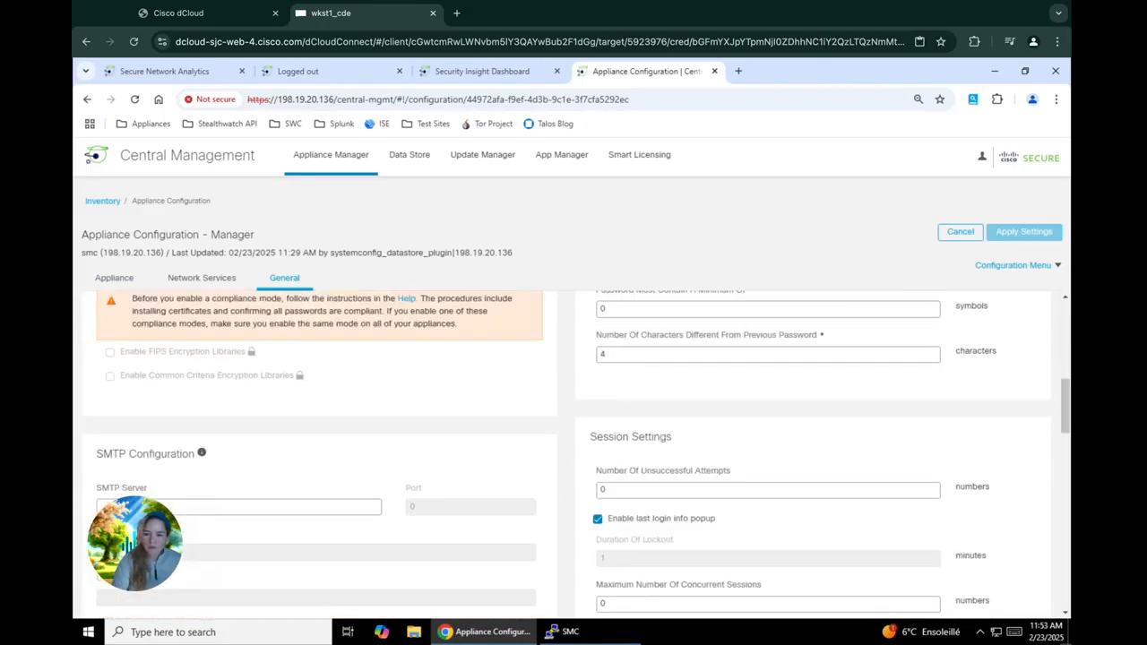
scroll(571, 448, "down", 5)
scroll(648, 397, "down", 3)
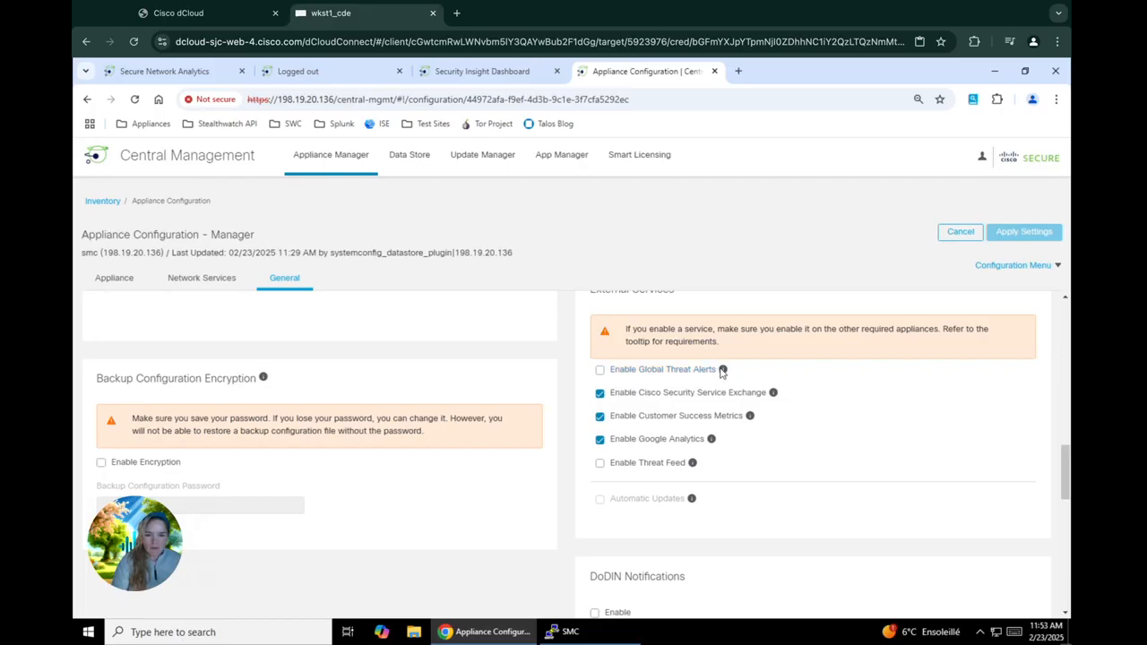
mouse_move(724, 371)
scroll(723, 371, "up", 1)
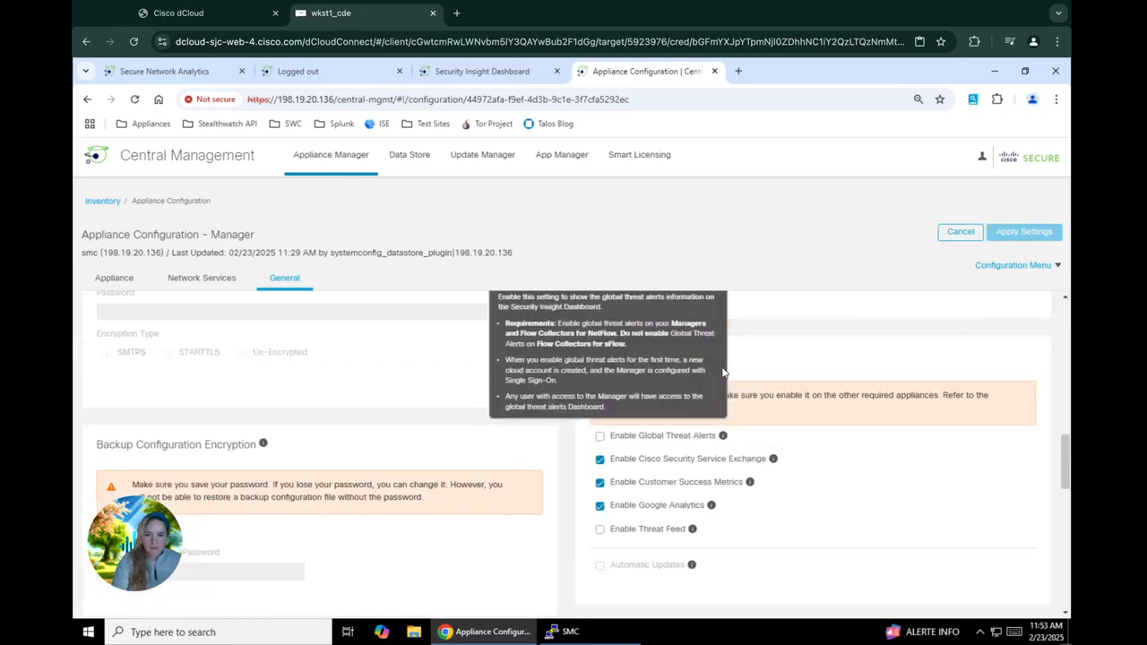
mouse_move(722, 439)
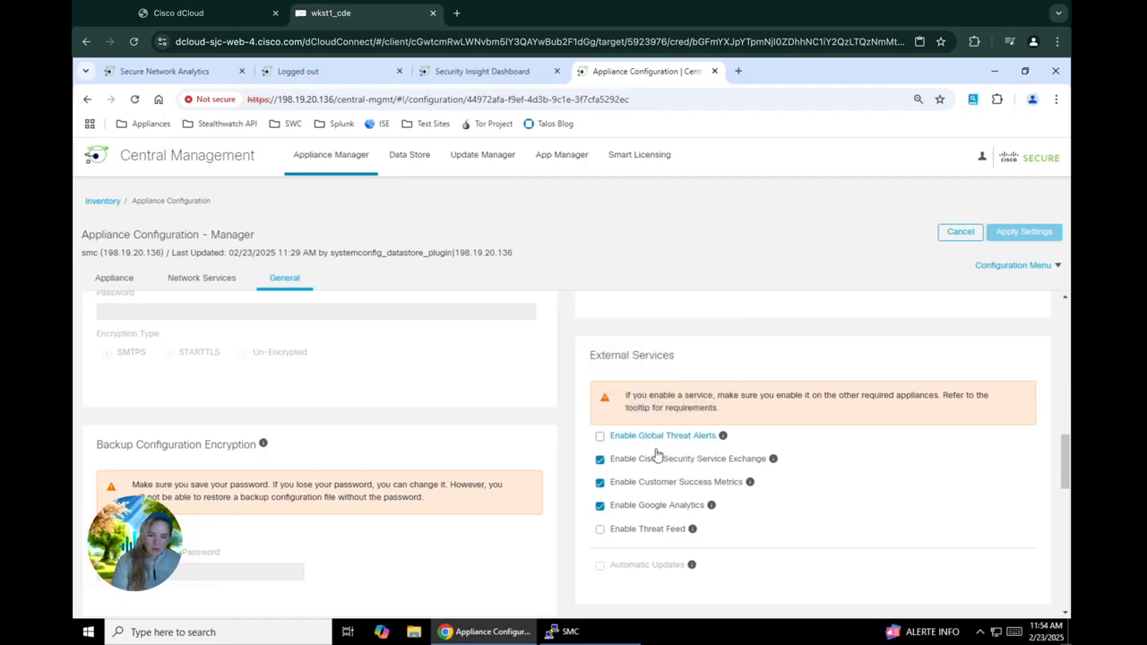
left_click(600, 438)
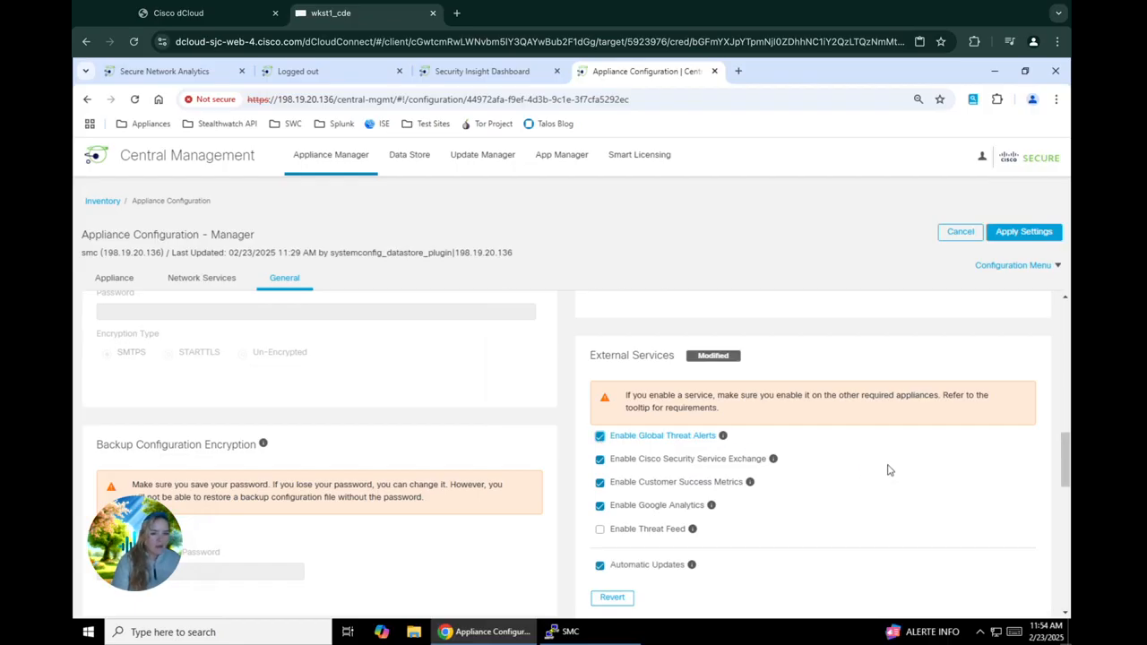
left_click(1016, 235)
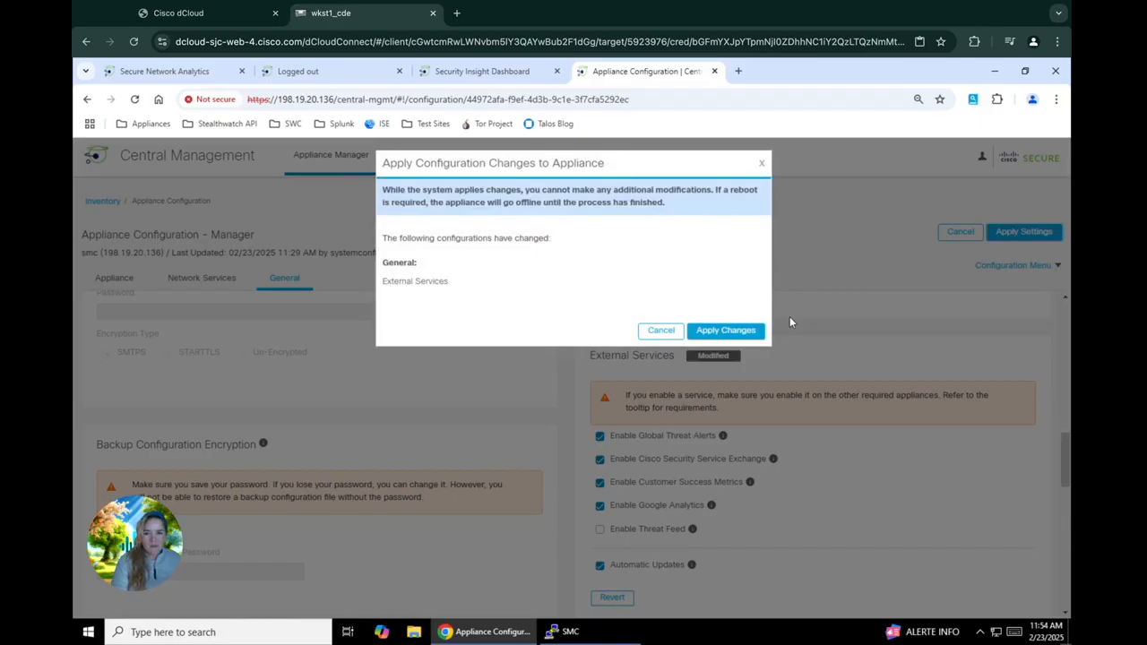
Step: Confirm Apply Changes, then reload the Inventory to see smc as Config Changes Pending
left_click(725, 333)
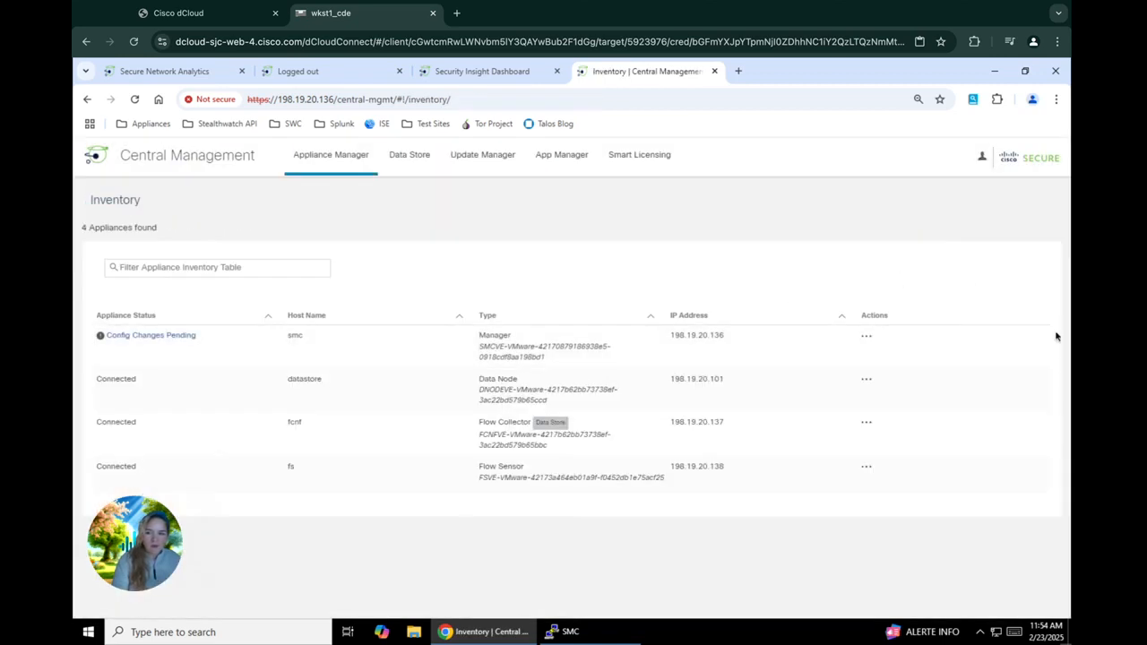
mouse_move(159, 353)
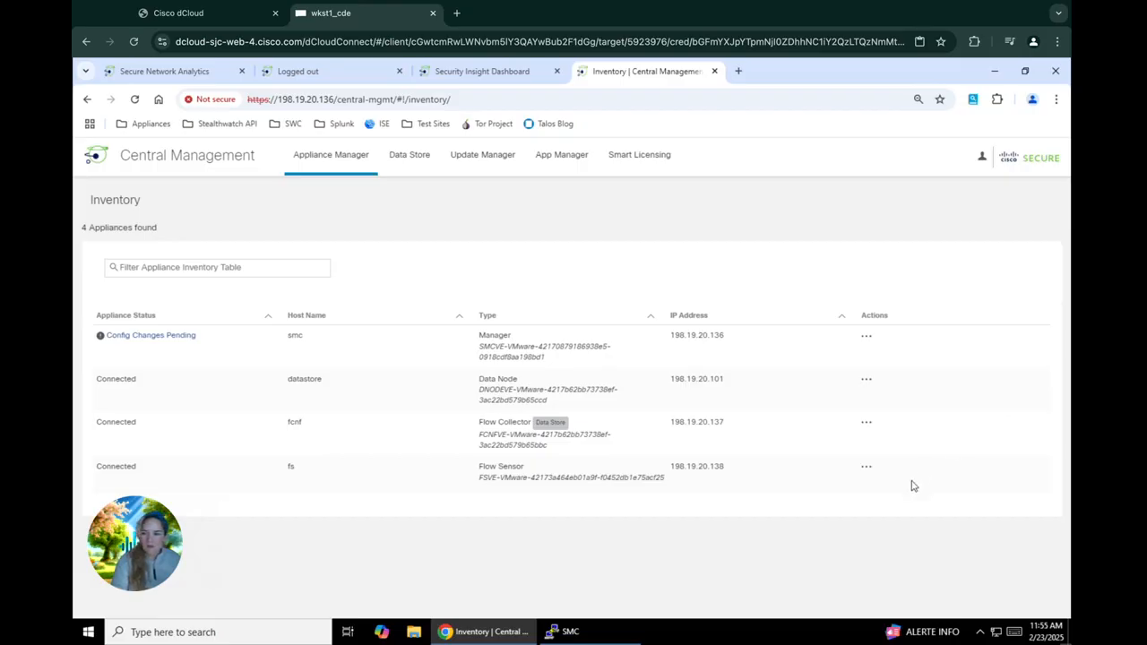
left_click(135, 99)
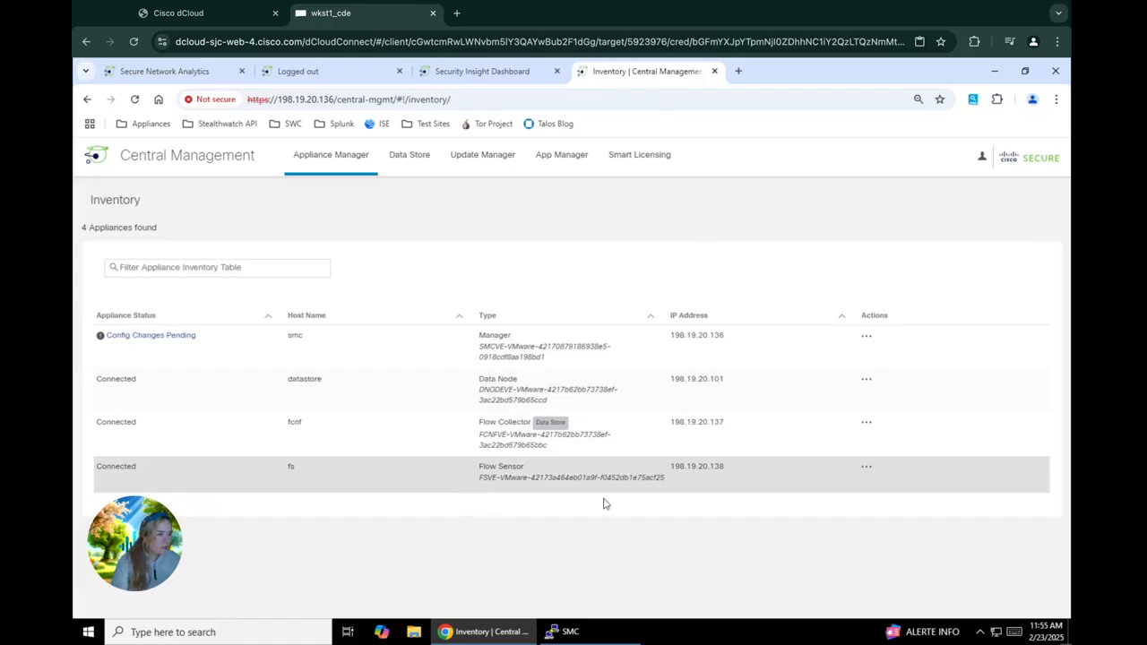
Step: Check Enable SSH and Enable Root SSH Access for the fs Flow Sensor, then apply and confirm
left_click(867, 468)
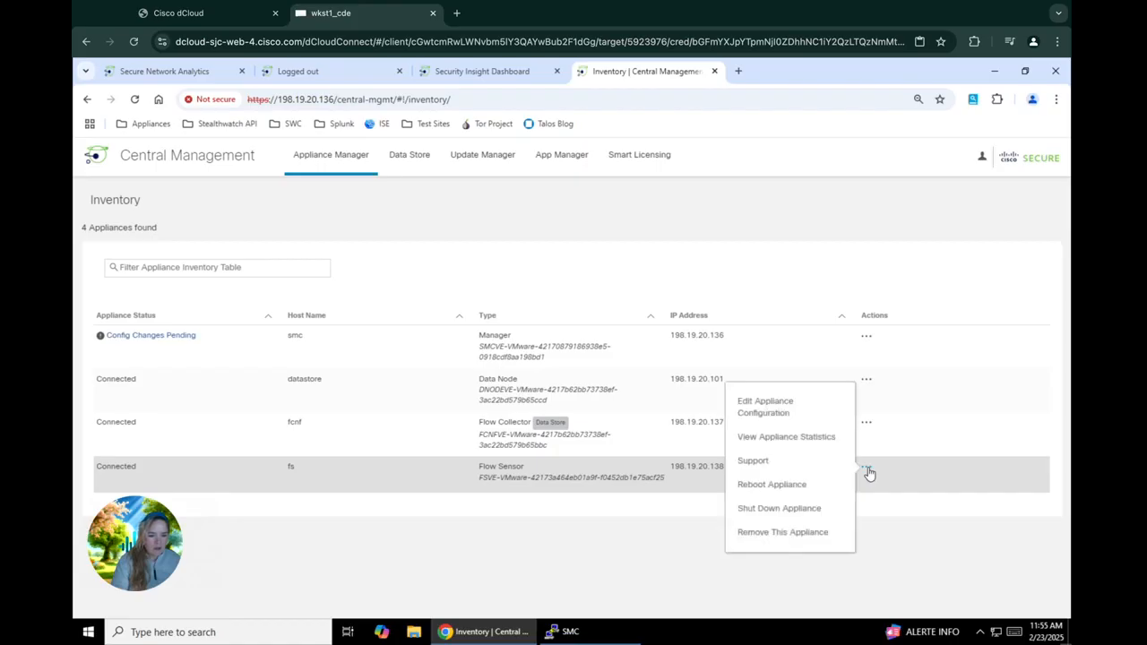
left_click(793, 408)
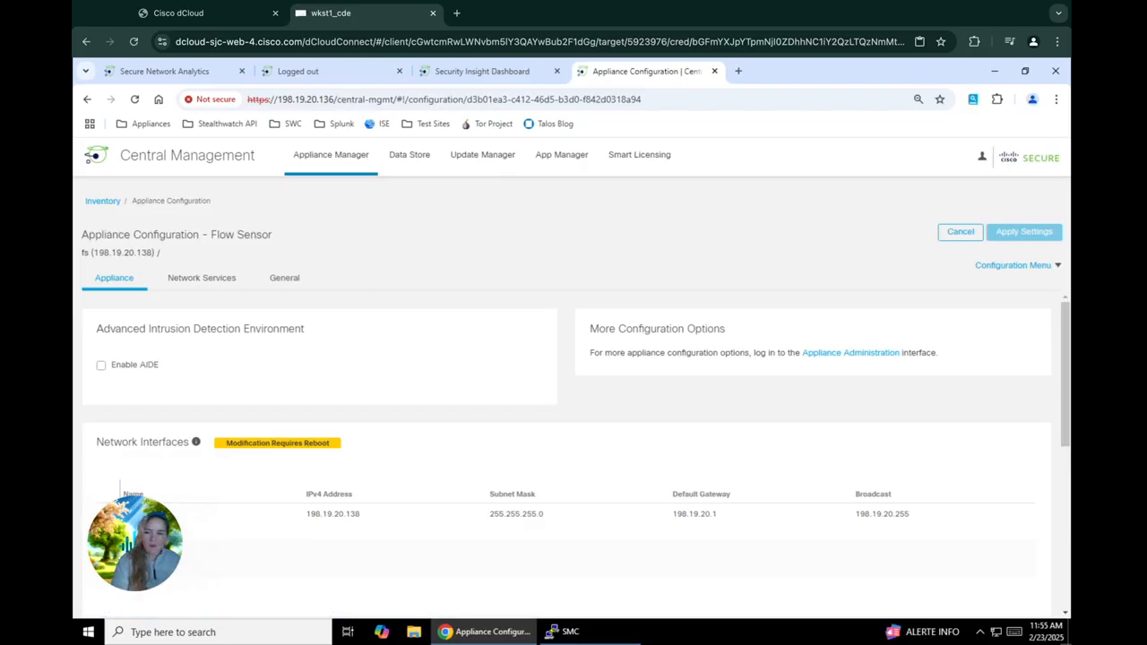
scroll(421, 419, "down", 5)
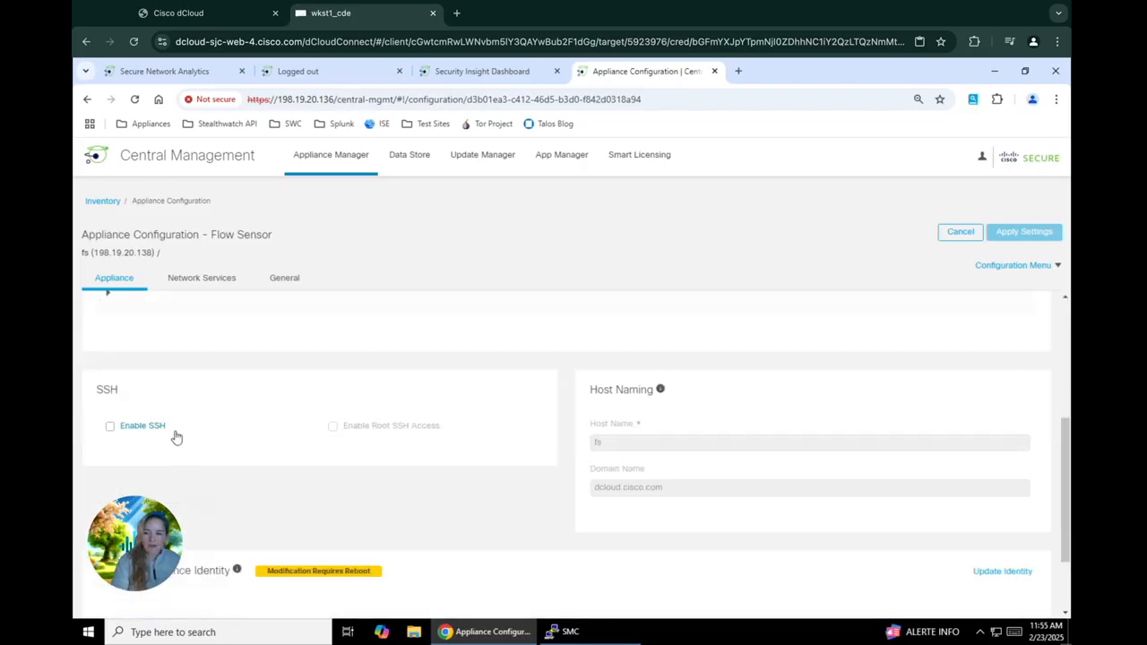
left_click(146, 428)
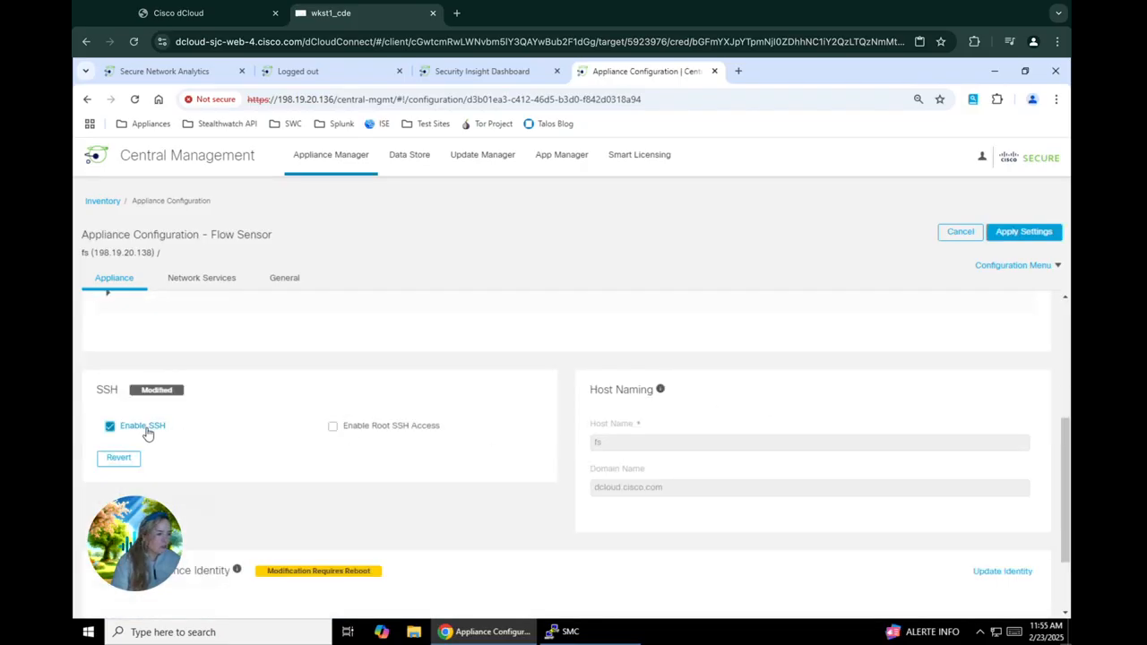
left_click(375, 436)
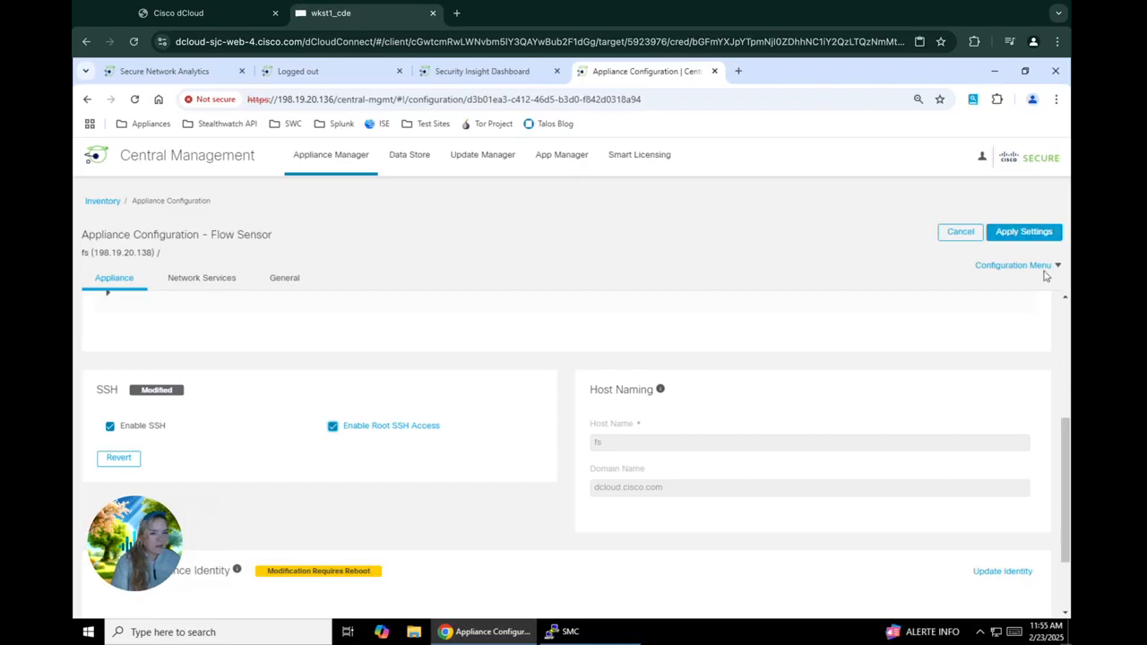
left_click(1023, 234)
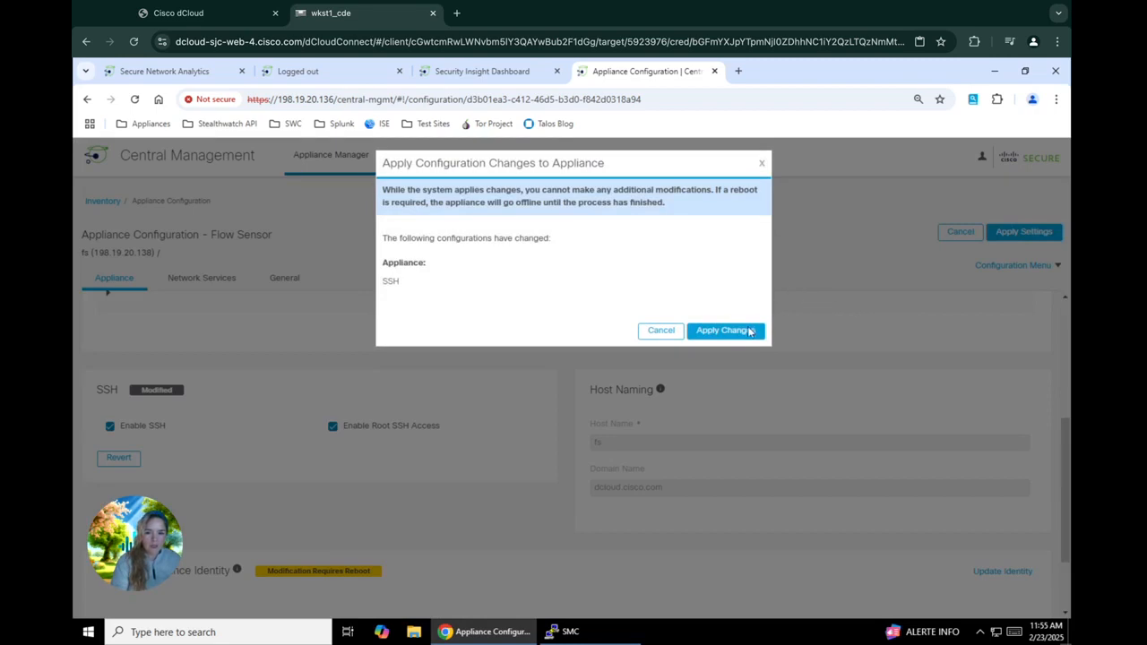
left_click(726, 331)
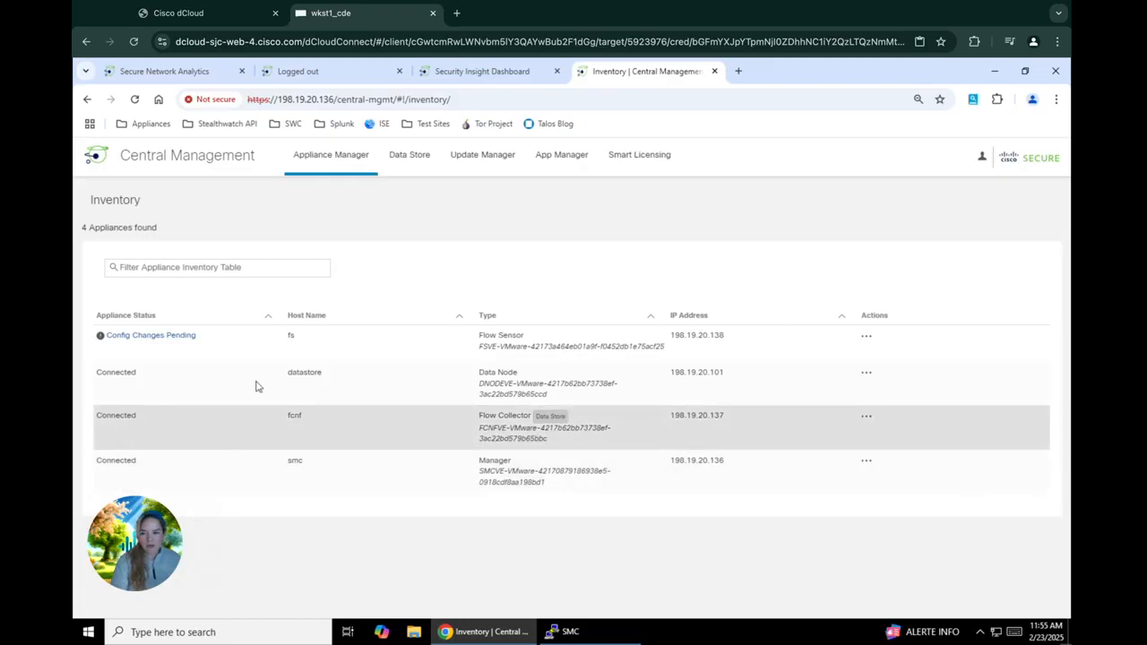
Step: Check Enable SSH and Enable Root SSH Access for the datastore Data Node, then apply and confirm
mouse_move(161, 351)
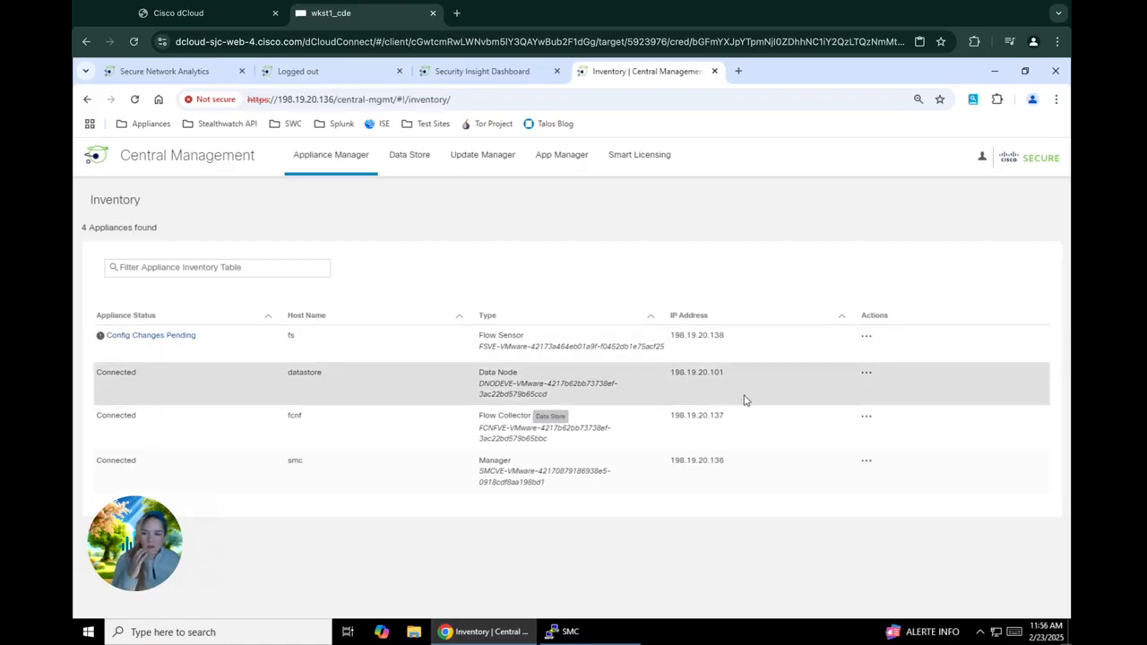
left_click(866, 381)
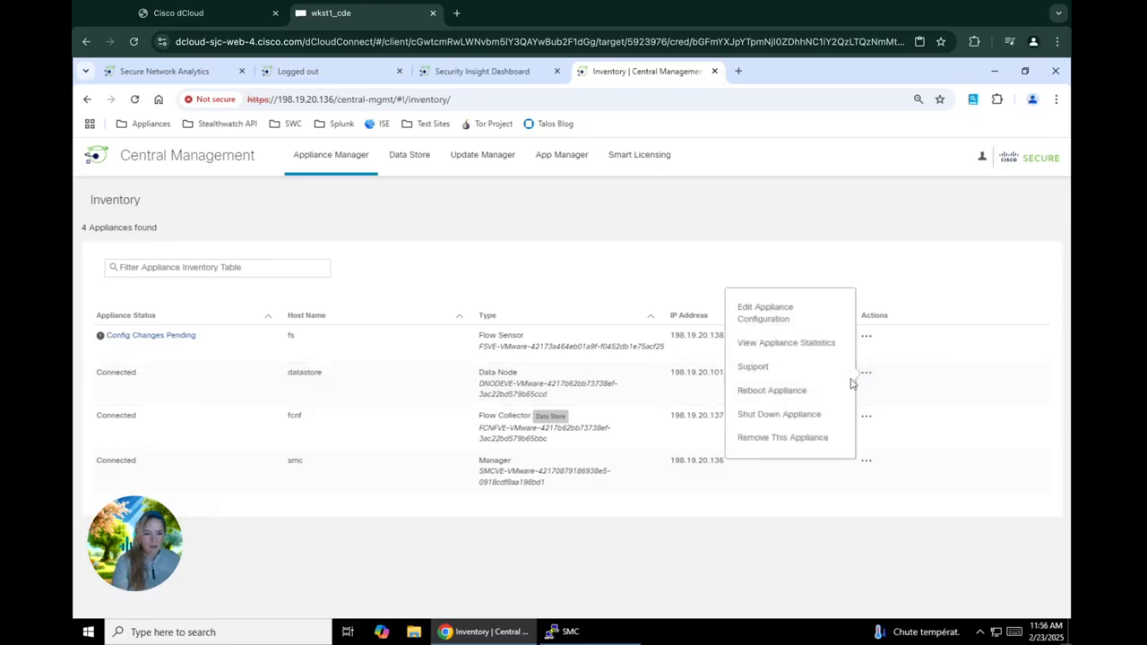
left_click(769, 321)
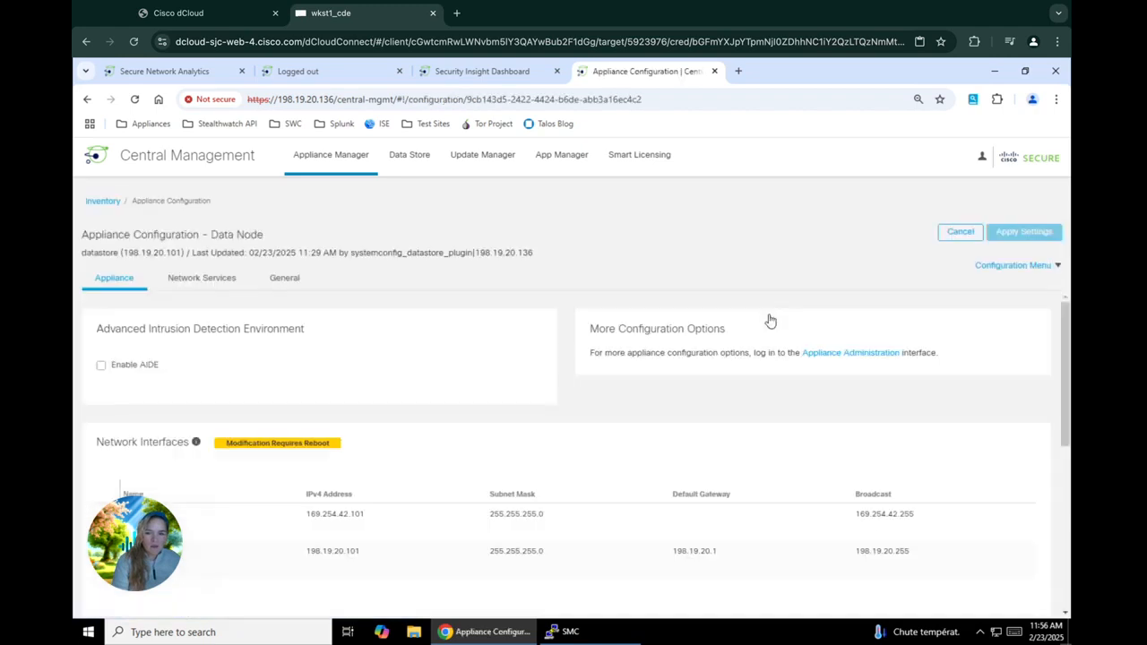
scroll(634, 437, "down", 5)
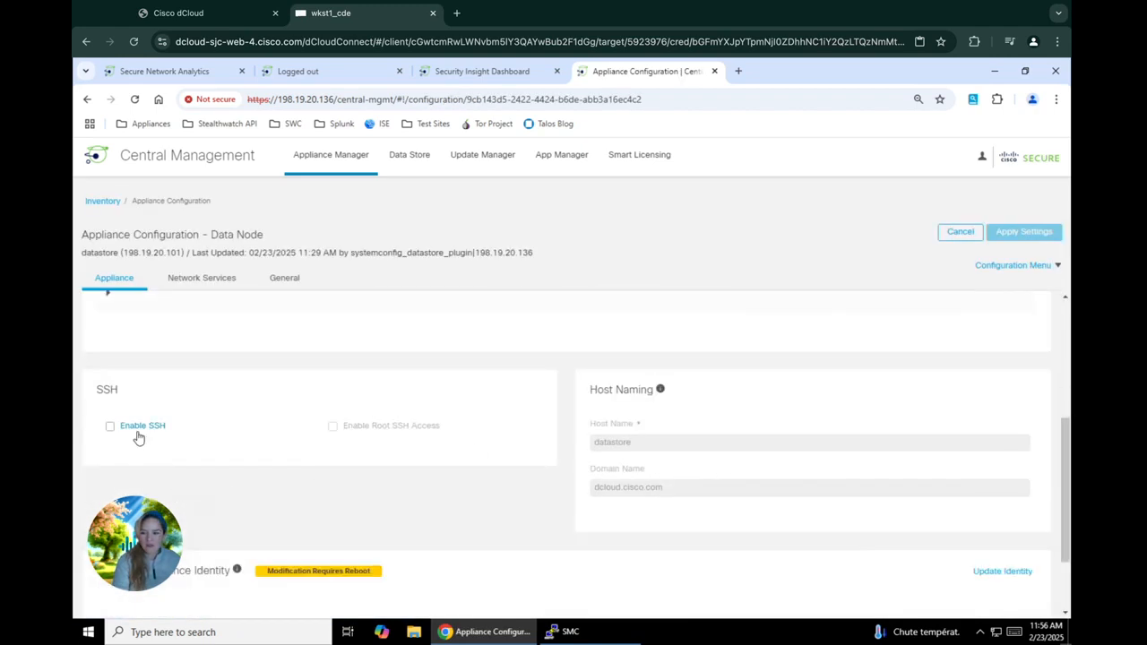
left_click(138, 433)
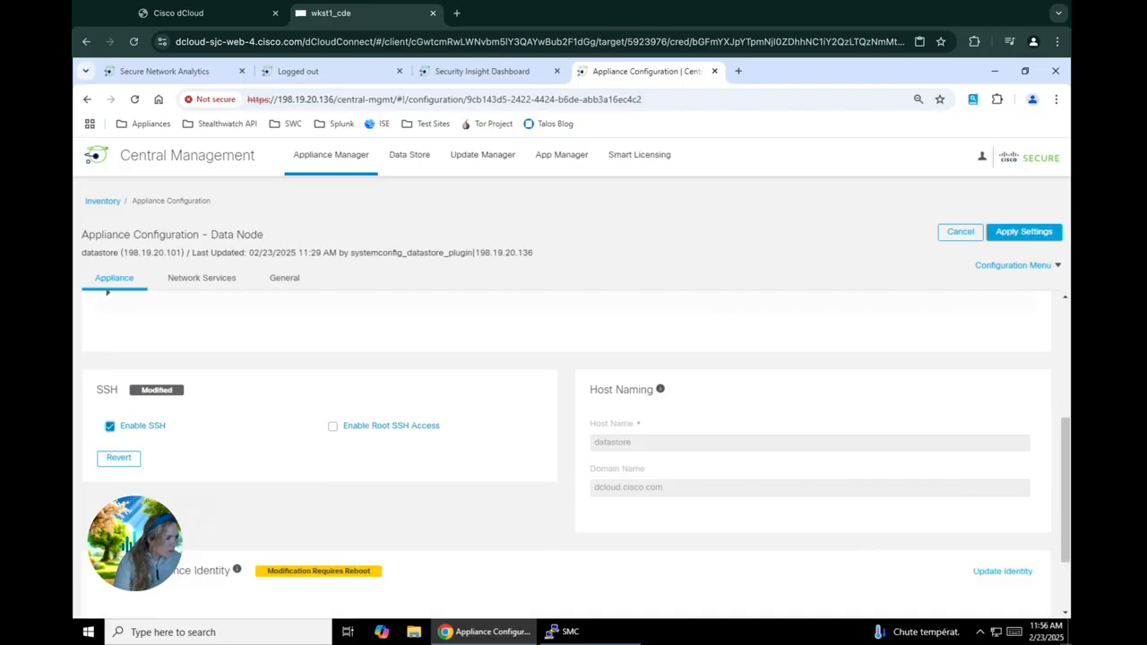
left_click(334, 426)
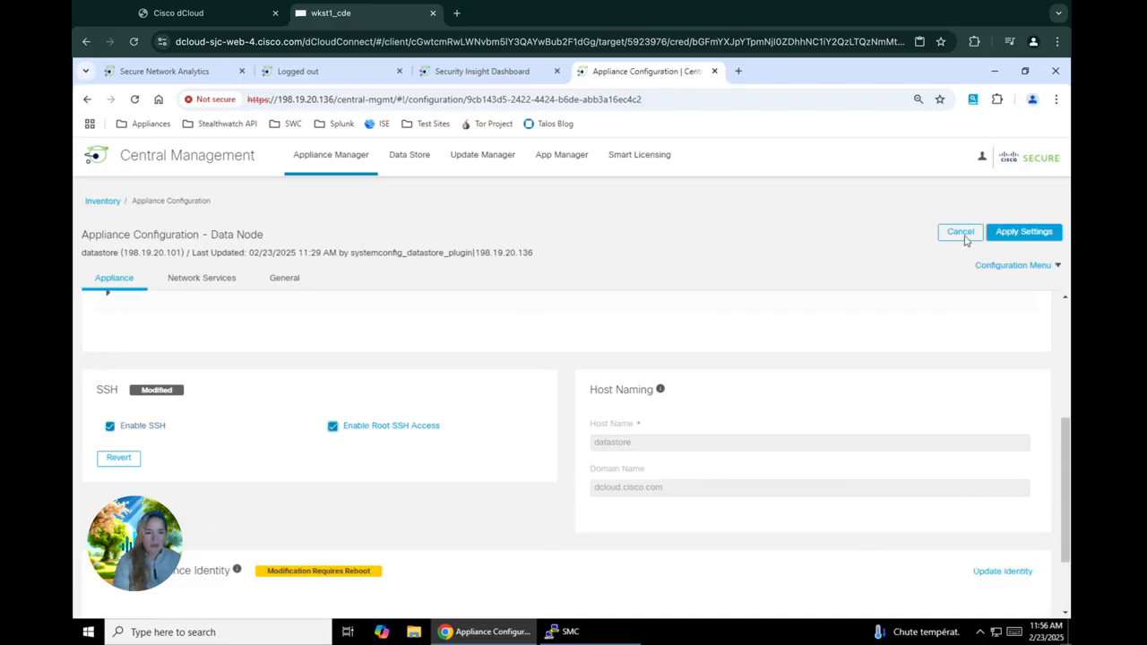
left_click(1010, 235)
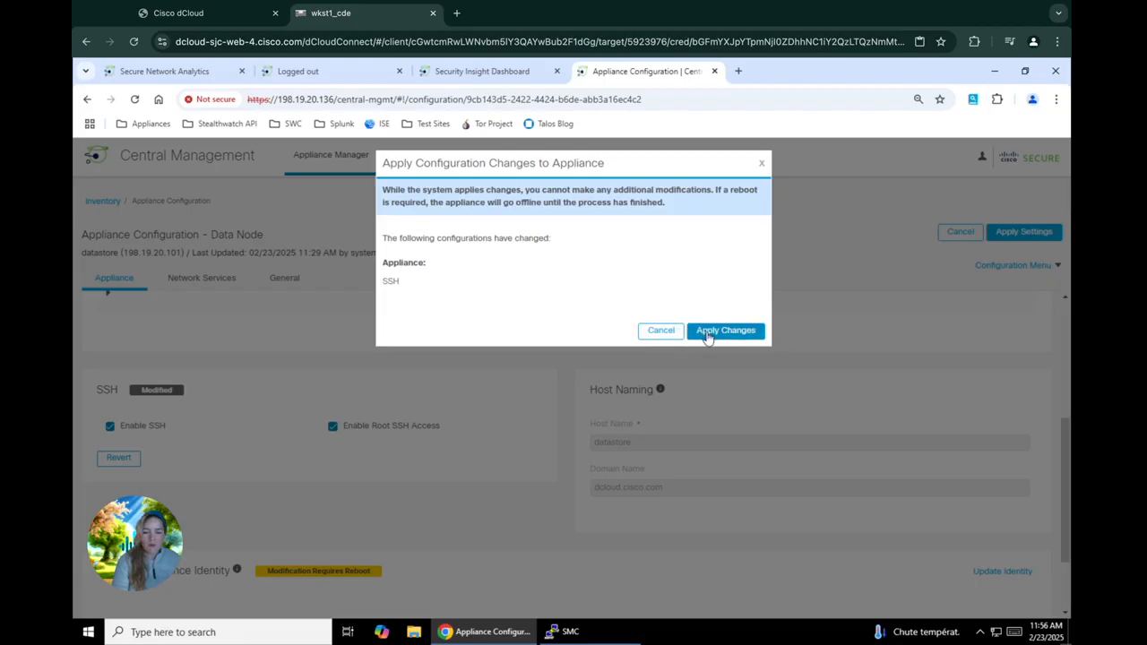
left_click(707, 331)
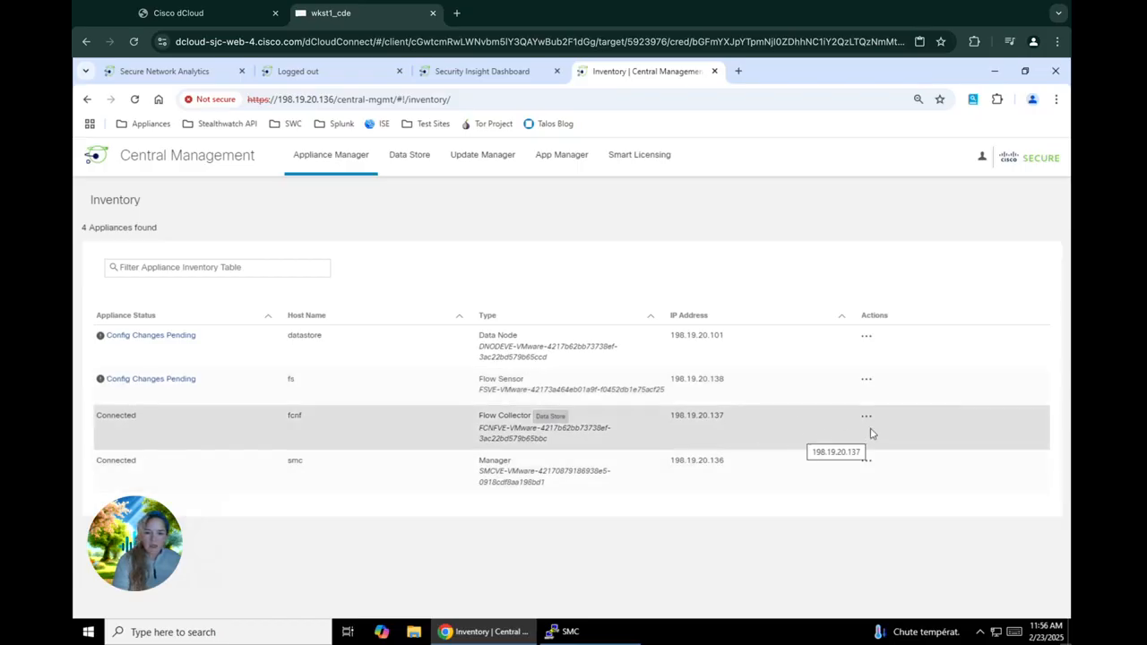
Step: Check Enable SSH and Enable Root SSH Access for the fcnf Flow Collector, then apply and confirm
left_click(869, 417)
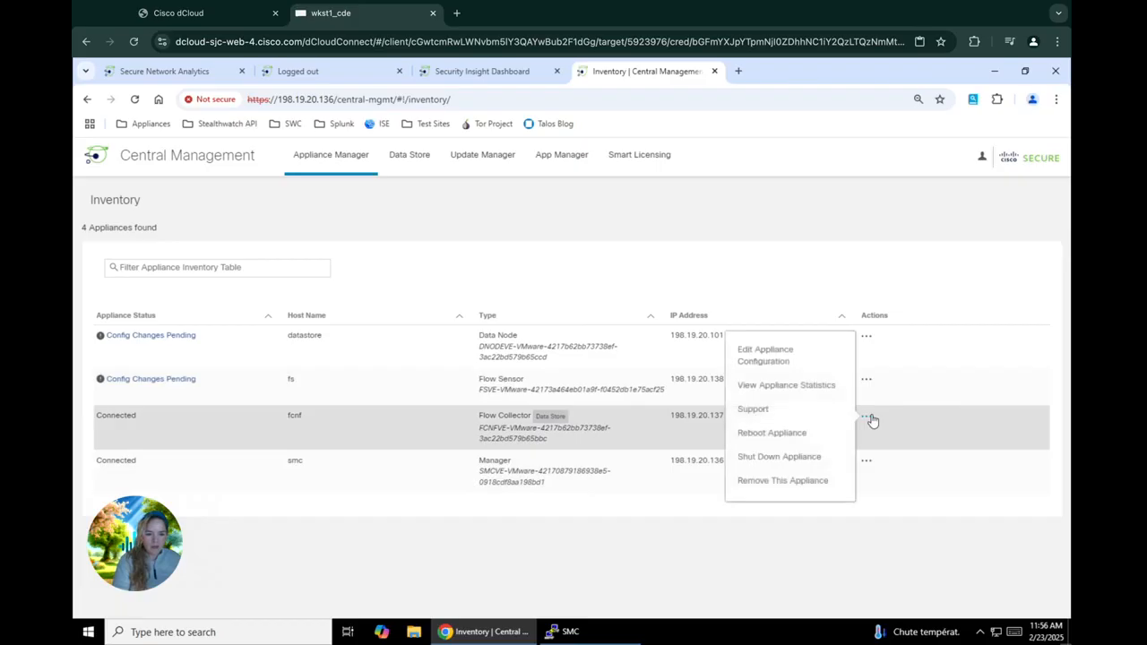
left_click(761, 363)
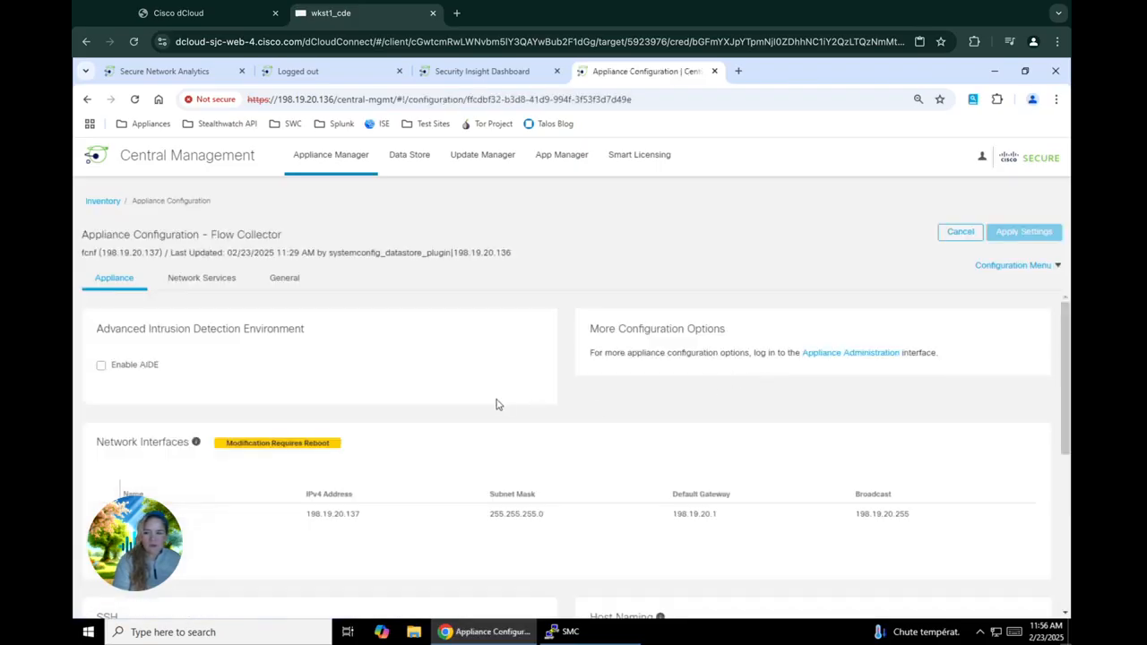
scroll(497, 404, "down", 3)
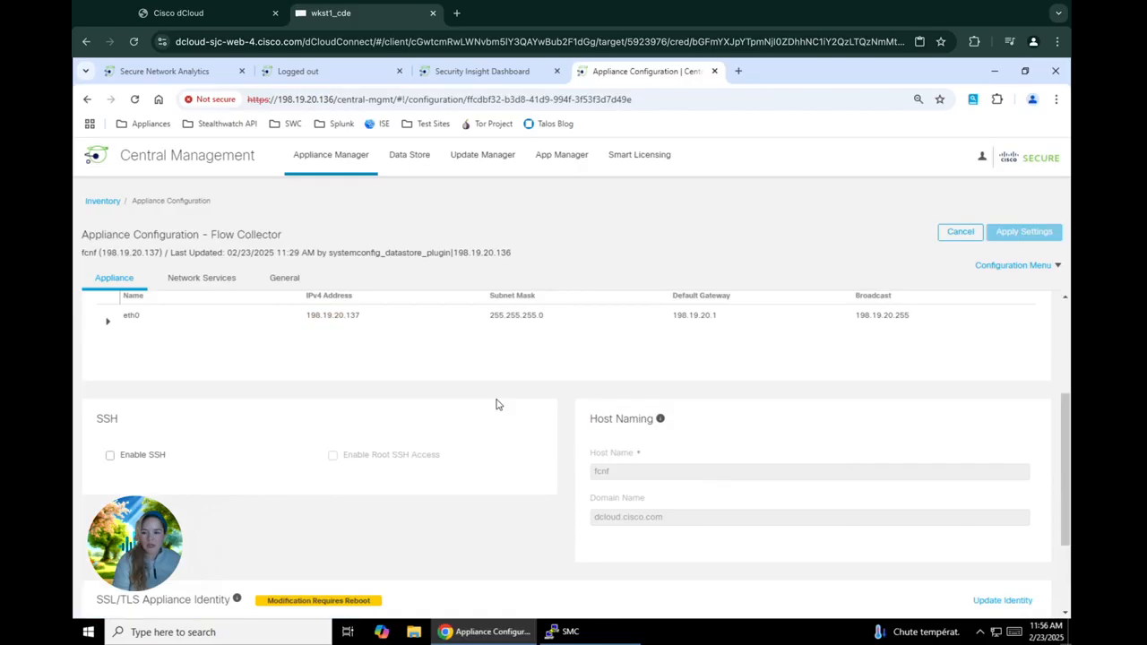
left_click(143, 455)
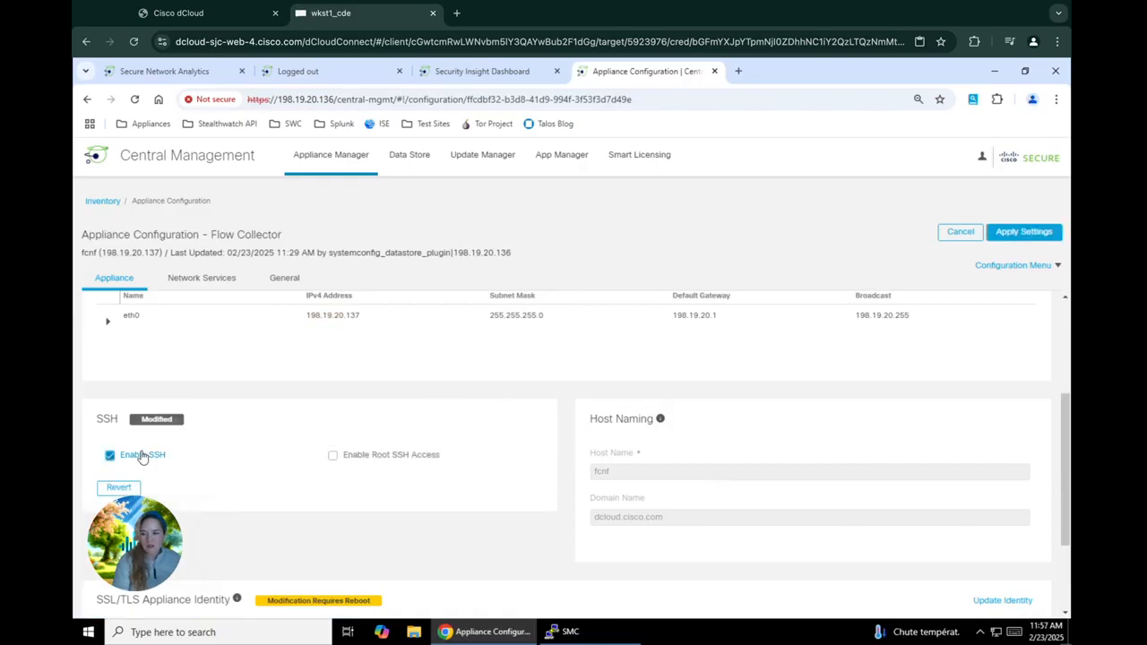
left_click(371, 461)
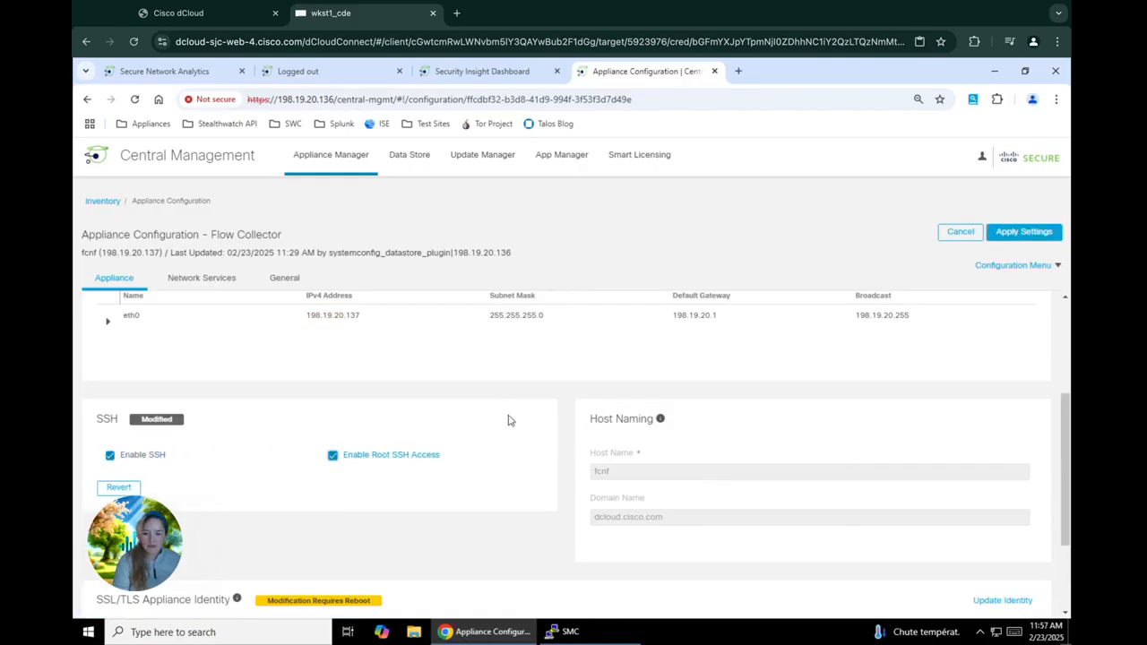
left_click(1004, 237)
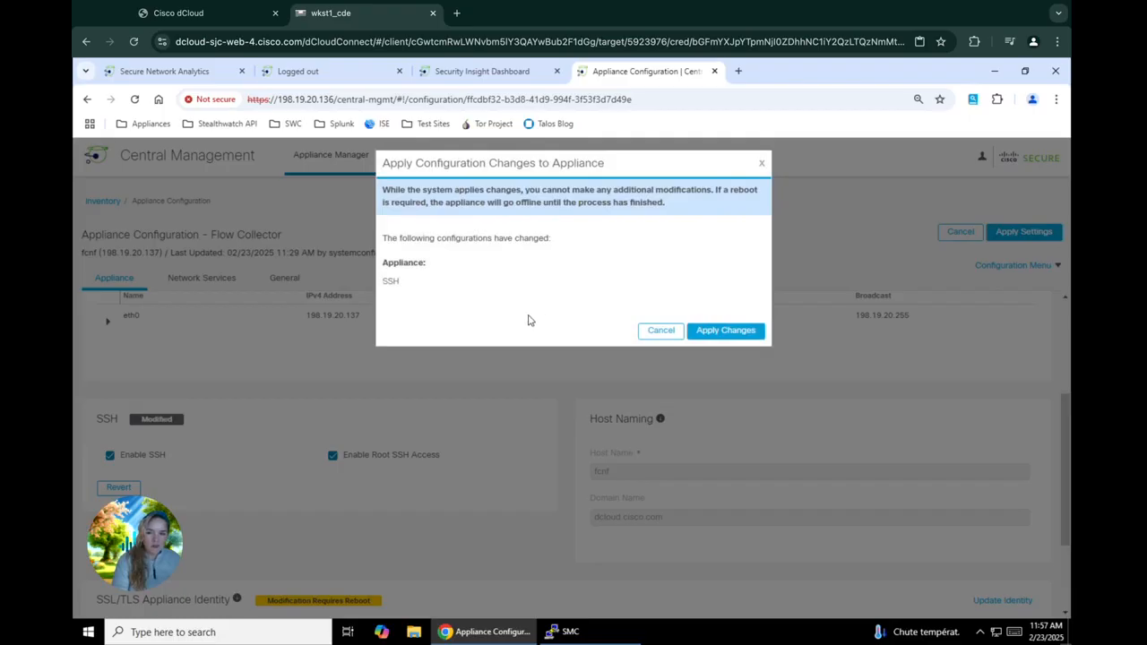
left_click(722, 331)
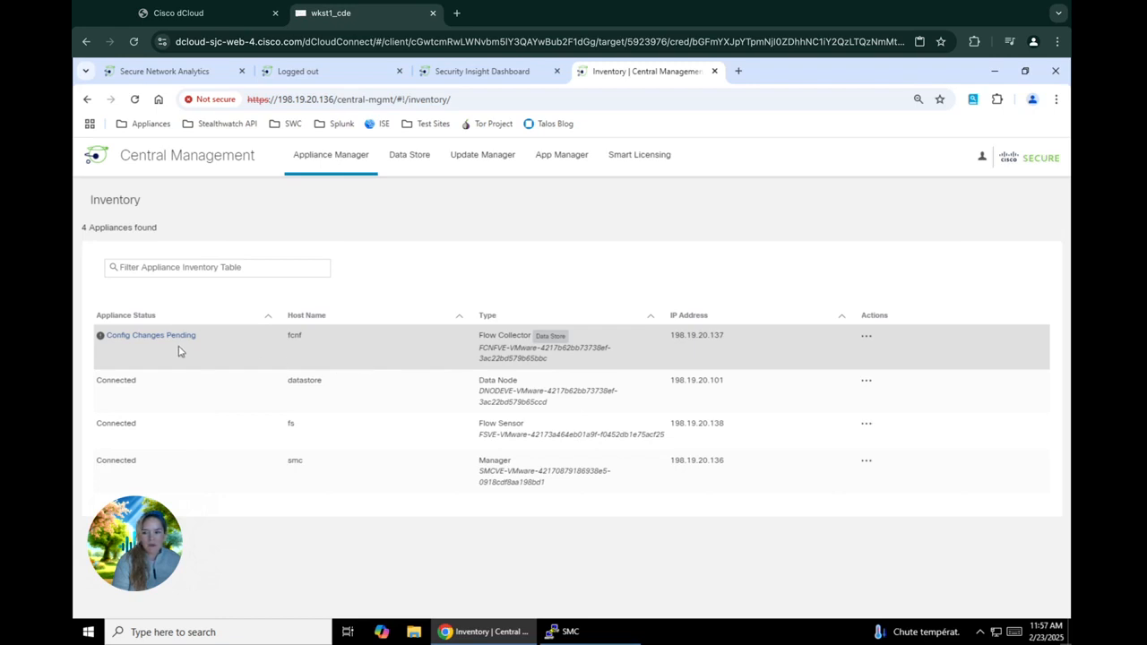
Step: Reload the Inventory twice until fcnf and the other three appliances read Connected
mouse_move(170, 348)
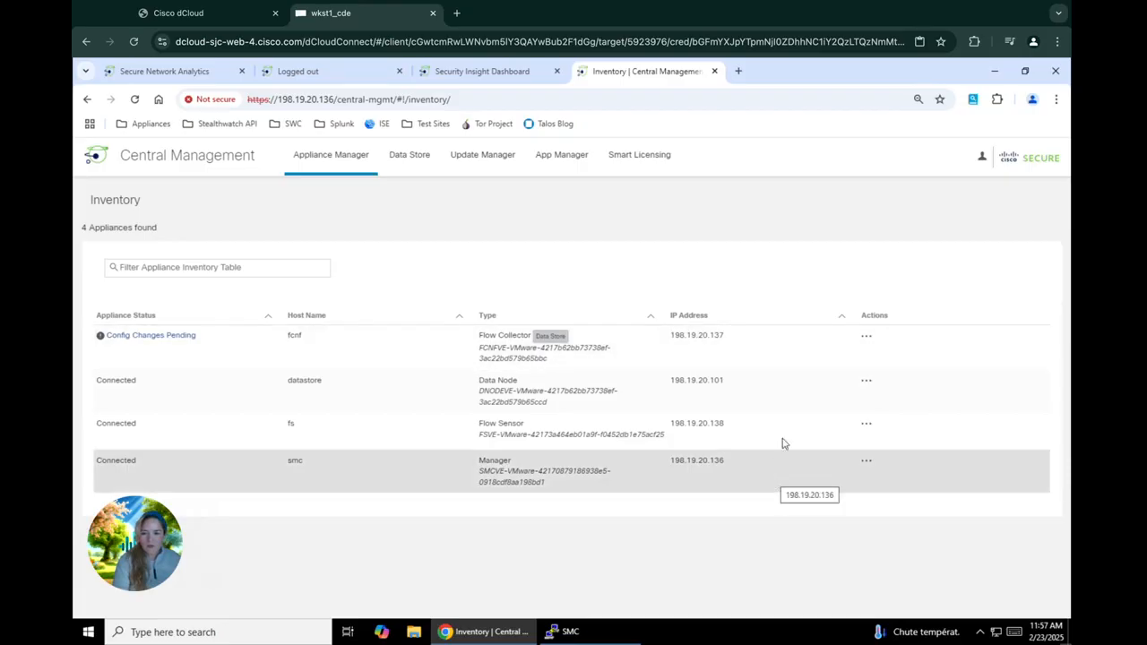
left_click(867, 339)
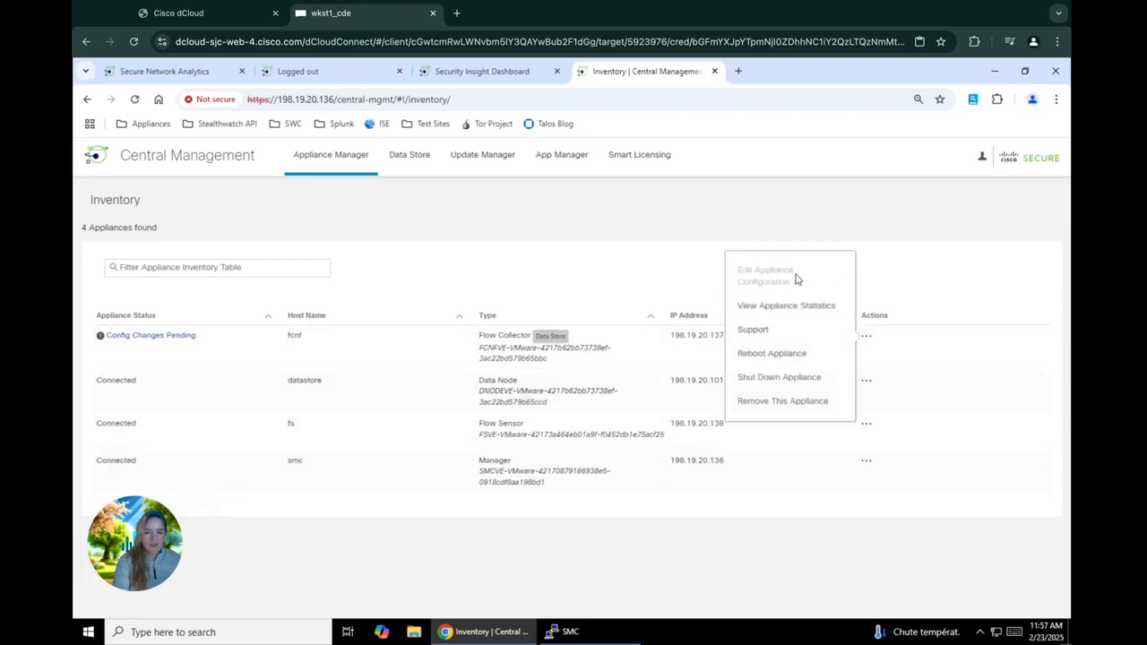
left_click(869, 277)
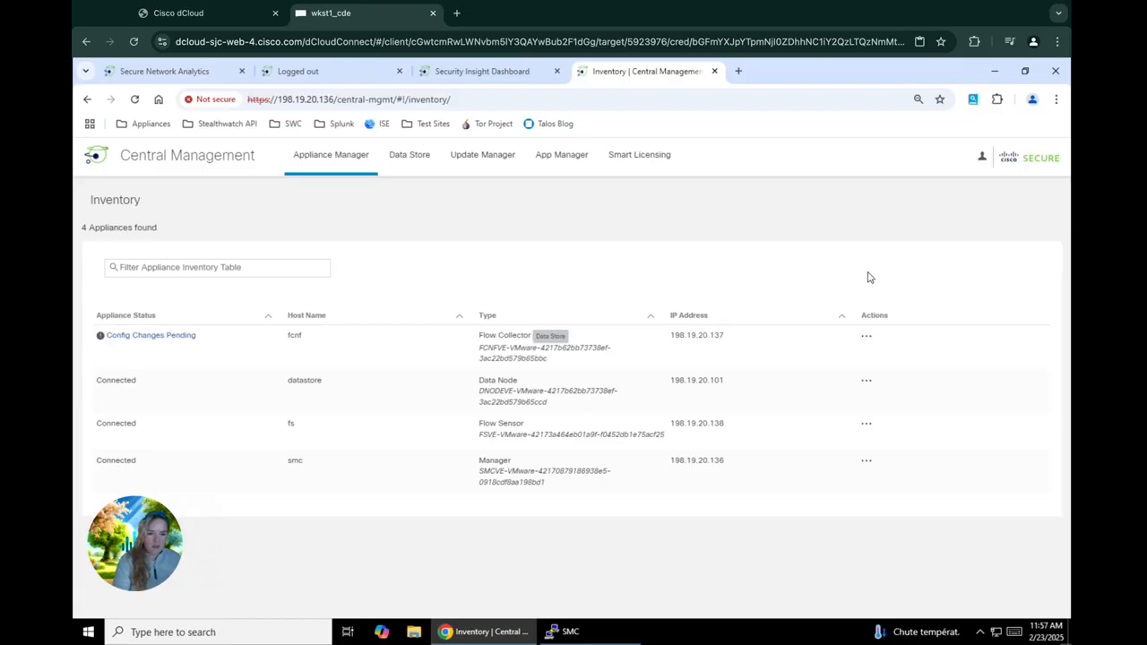
left_click(134, 99)
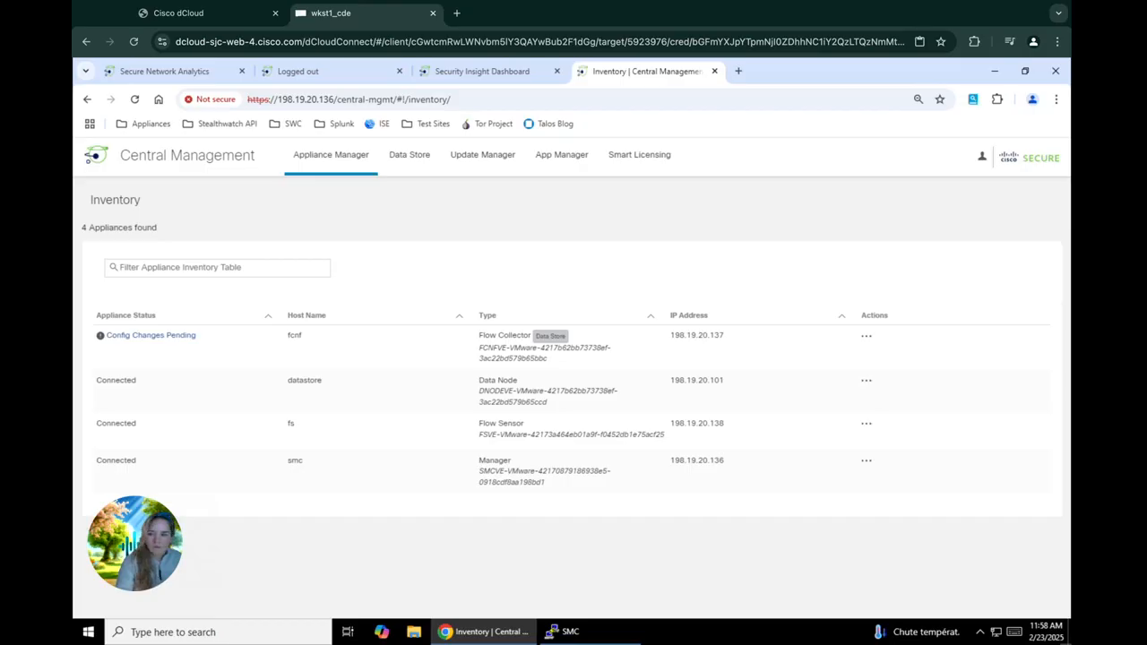
left_click(134, 100)
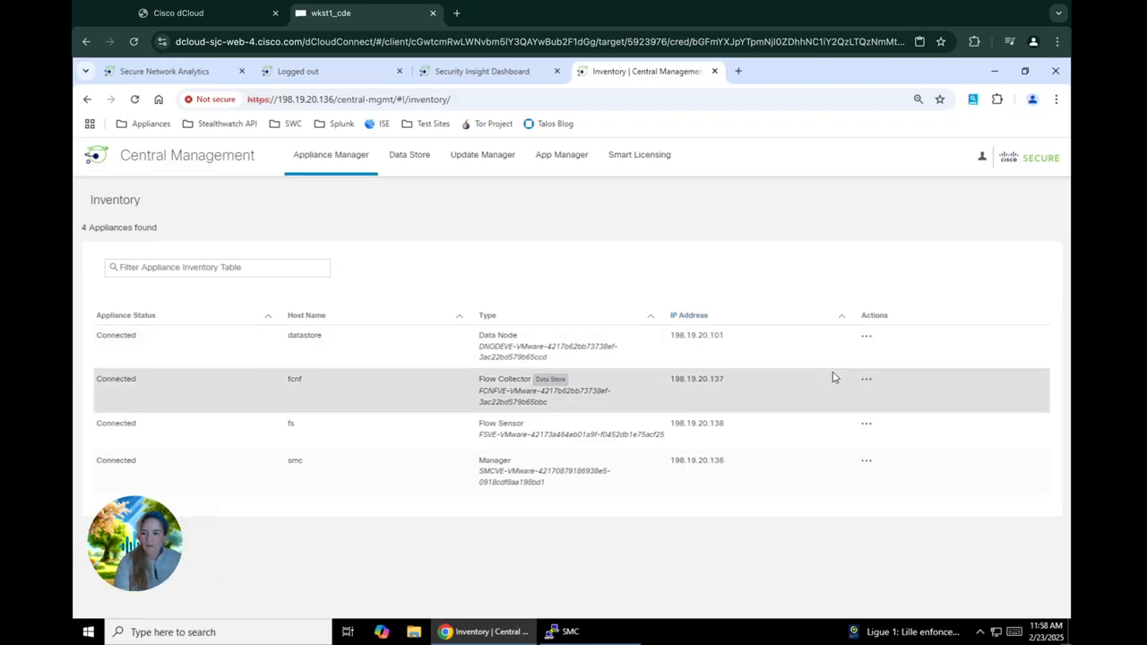
Step: On fcnf's General tab, check Enable Global Threat Alerts under External Services, then apply and confirm
left_click(866, 380)
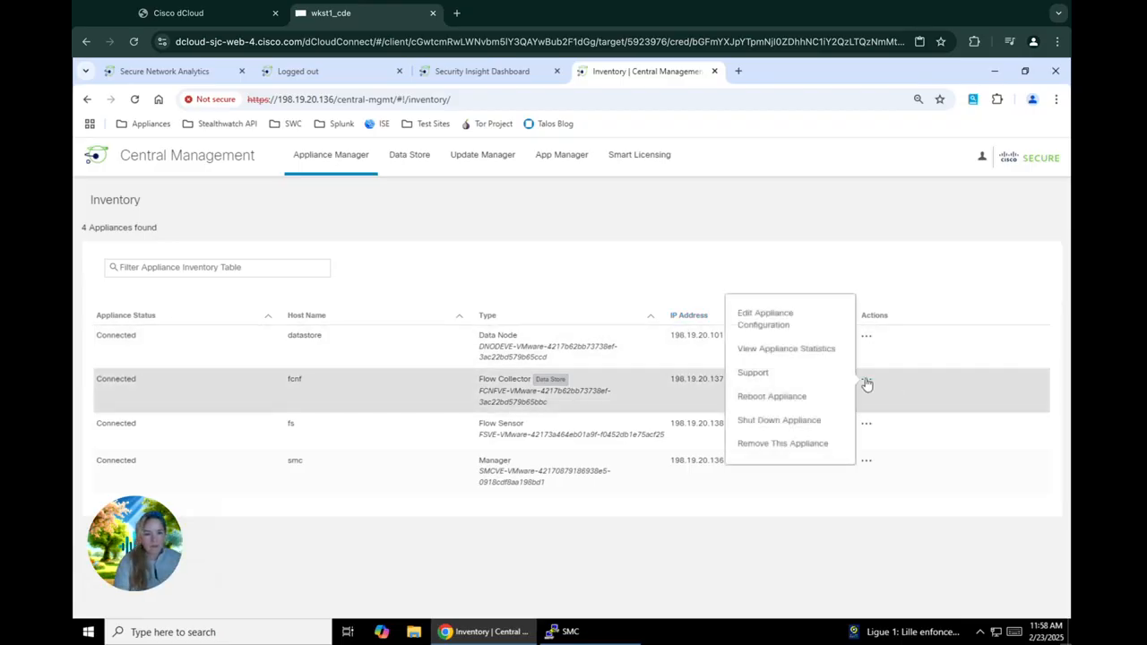
left_click(782, 313)
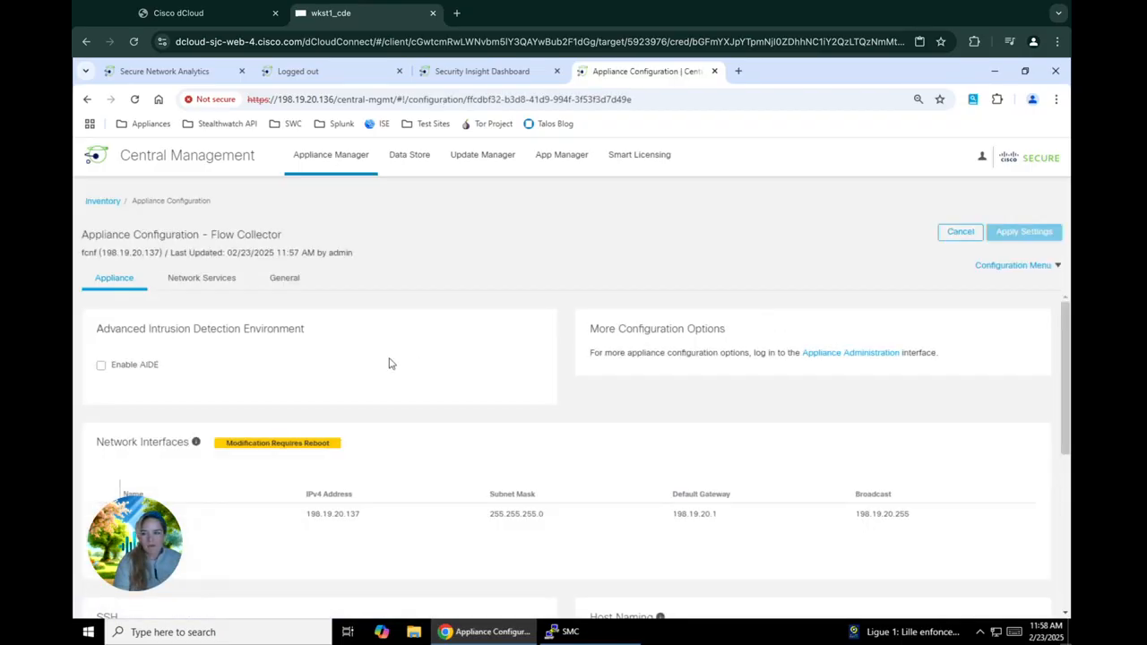
left_click(284, 278)
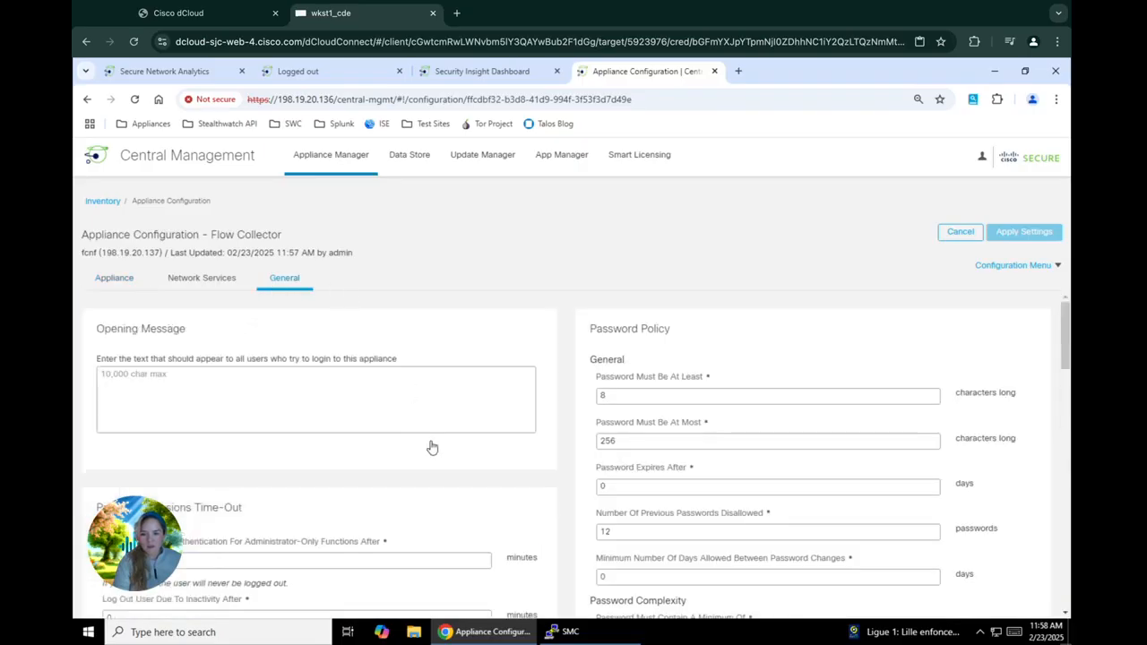
scroll(431, 447, "down", 5)
scroll(431, 446, "down", 5)
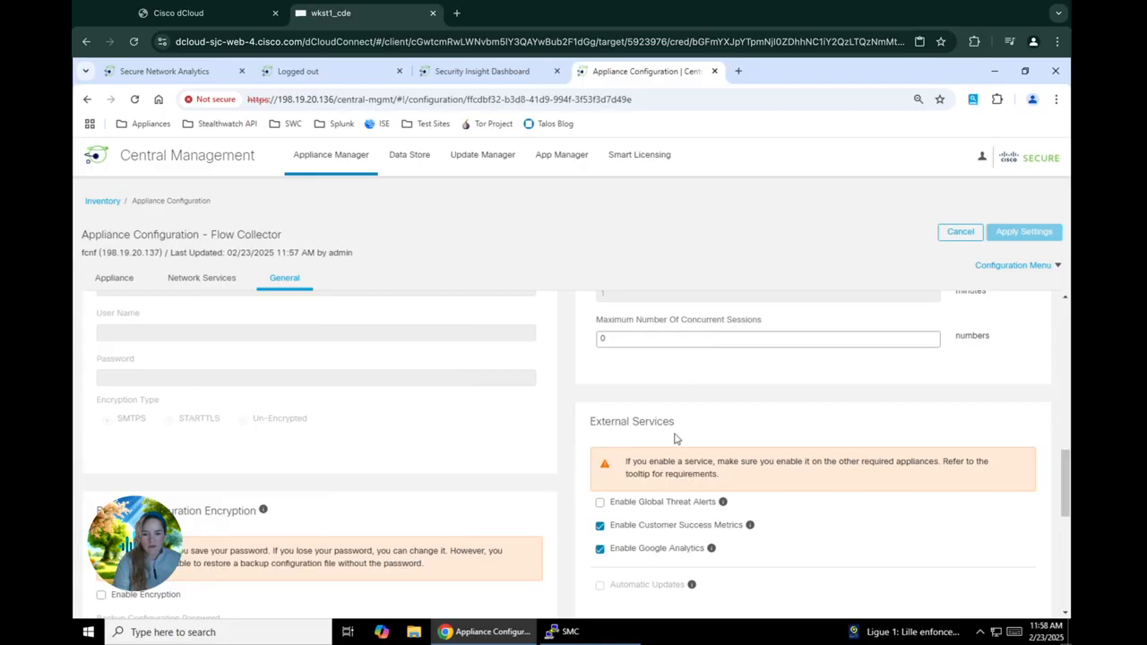
left_click(628, 510)
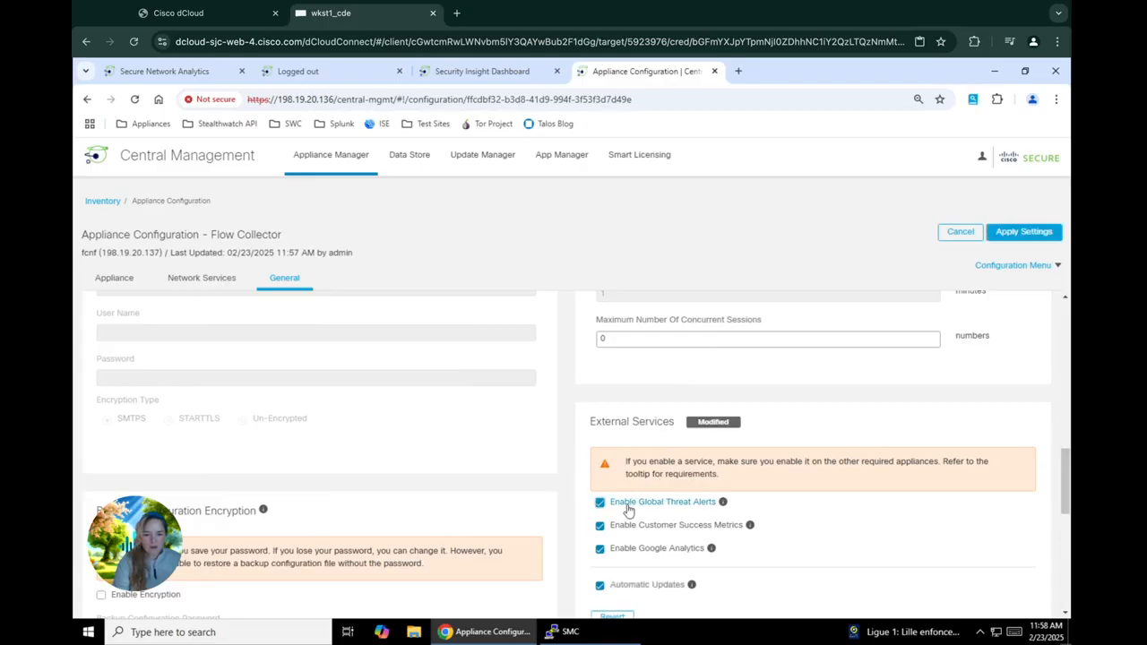
left_click(1004, 235)
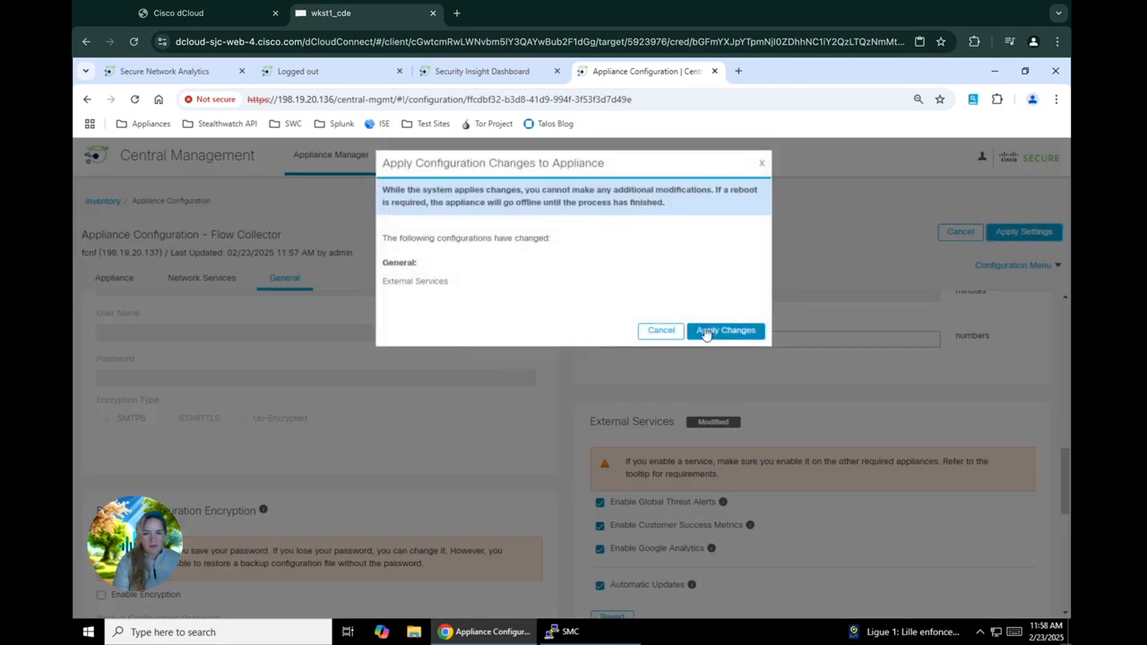
left_click(707, 331)
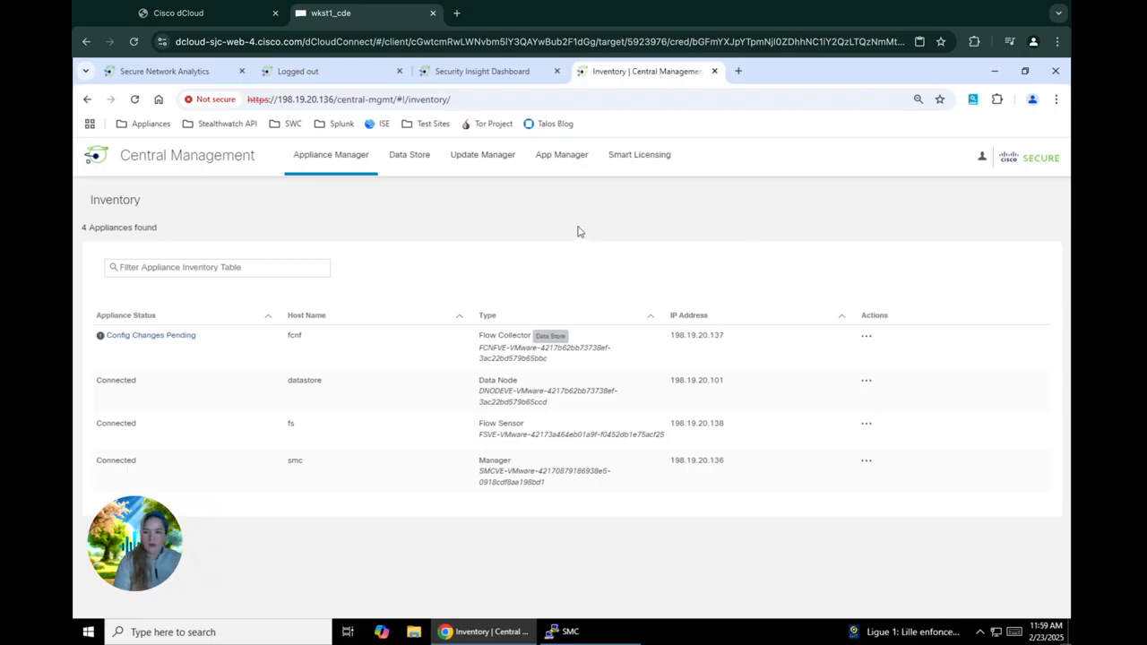
left_click(492, 78)
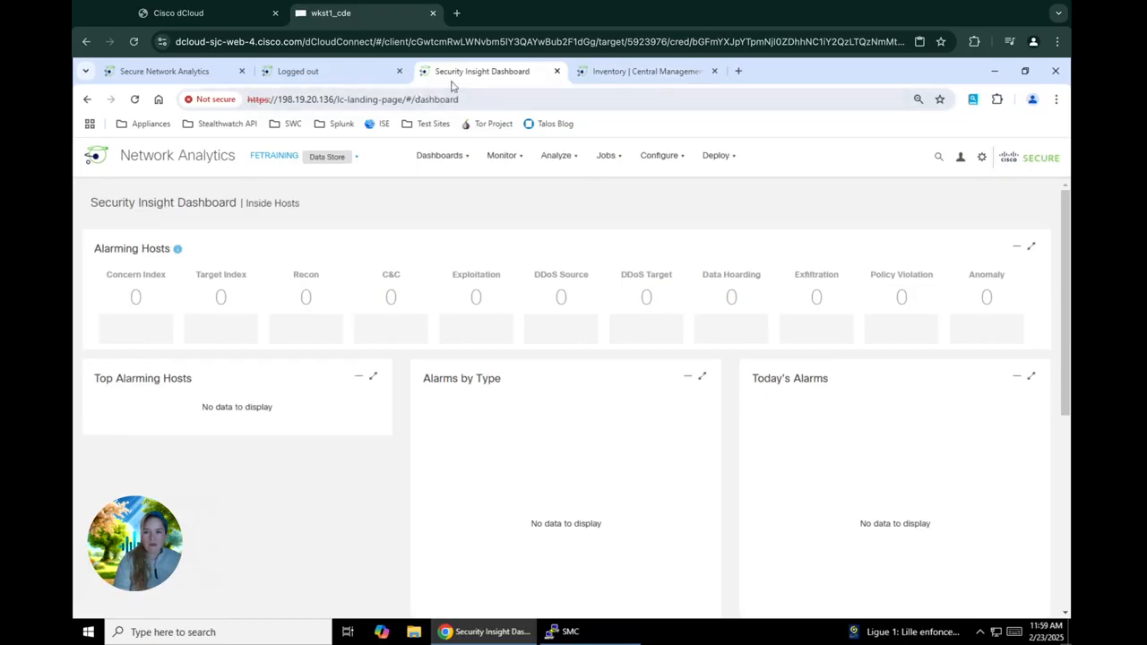
mouse_move(437, 166)
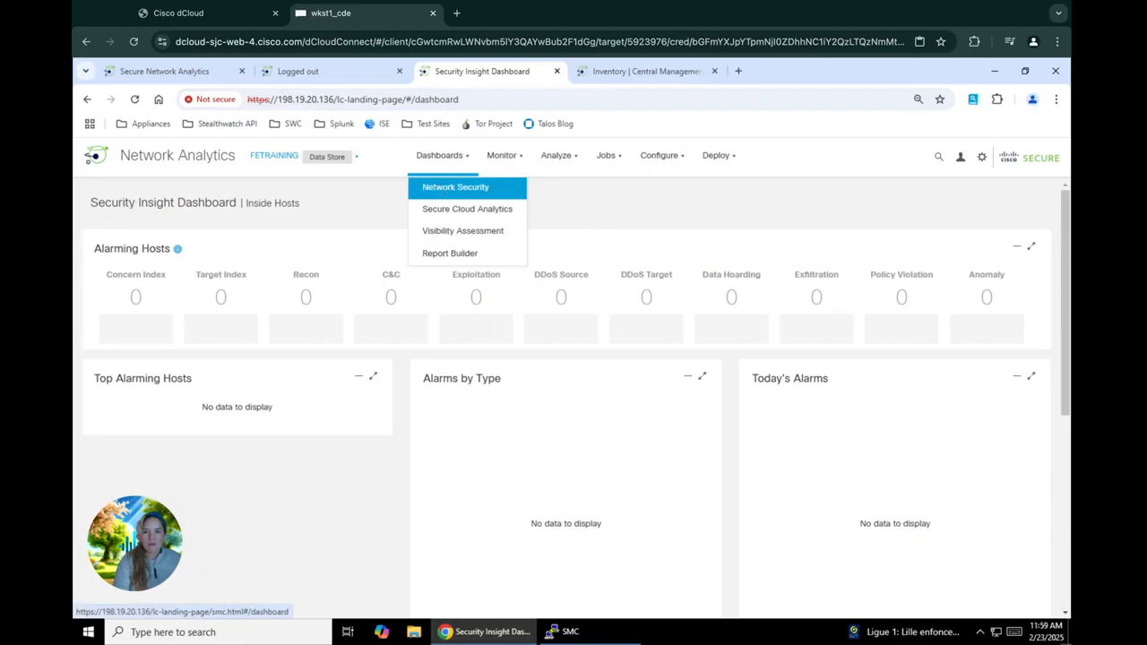
left_click(428, 196)
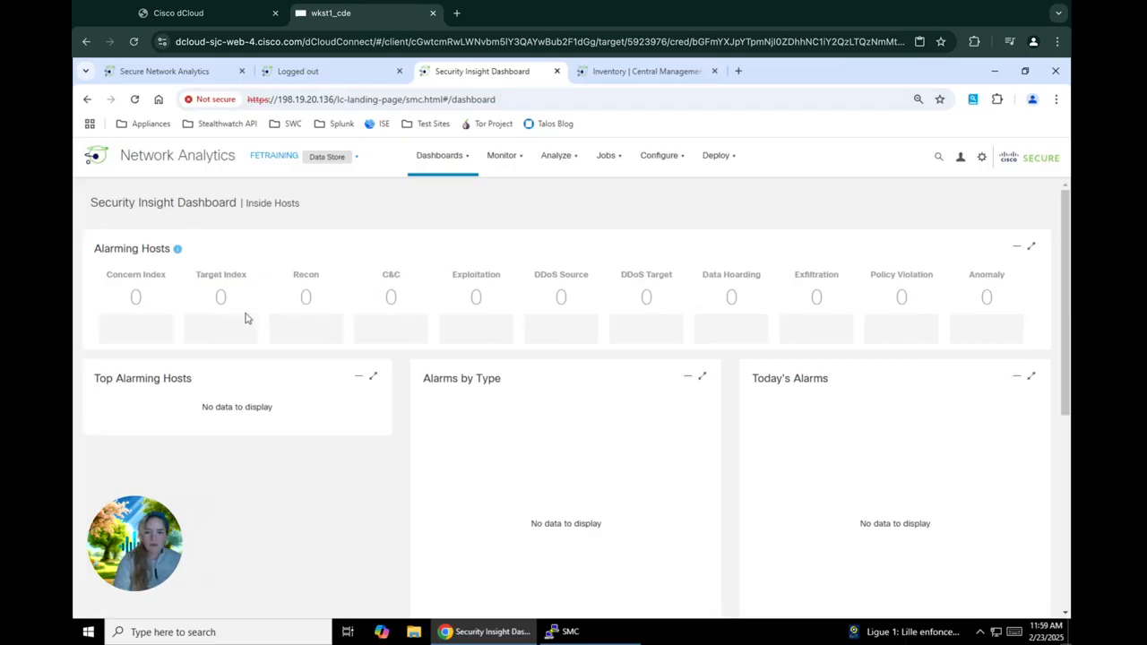
scroll(248, 322, "down", 3)
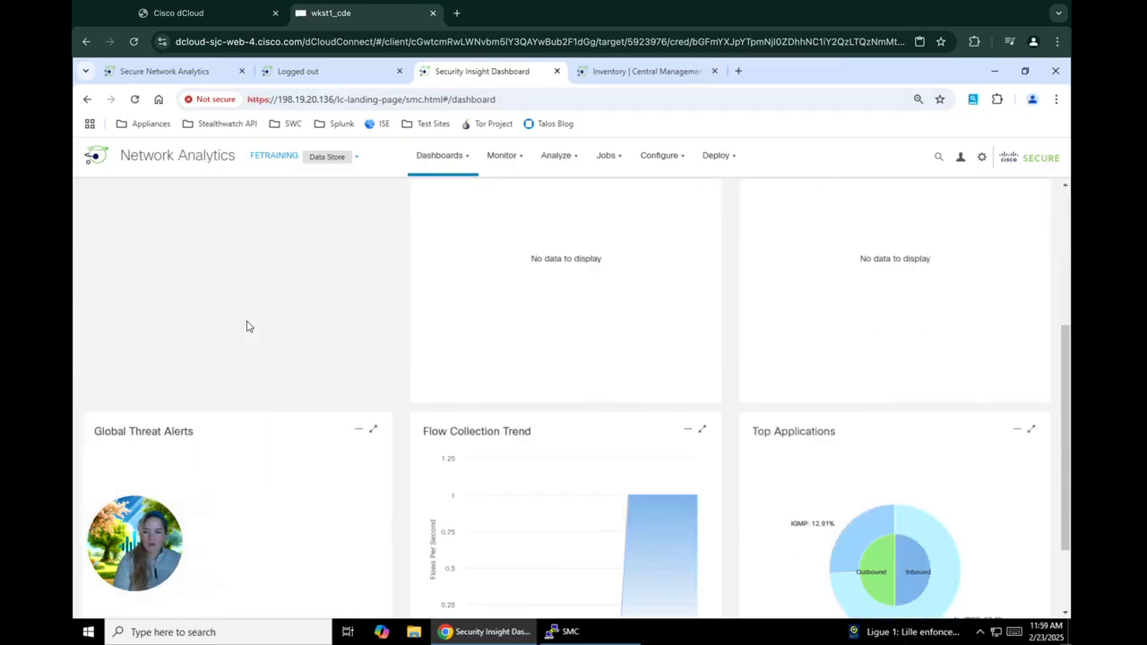
scroll(249, 326, "down", 2)
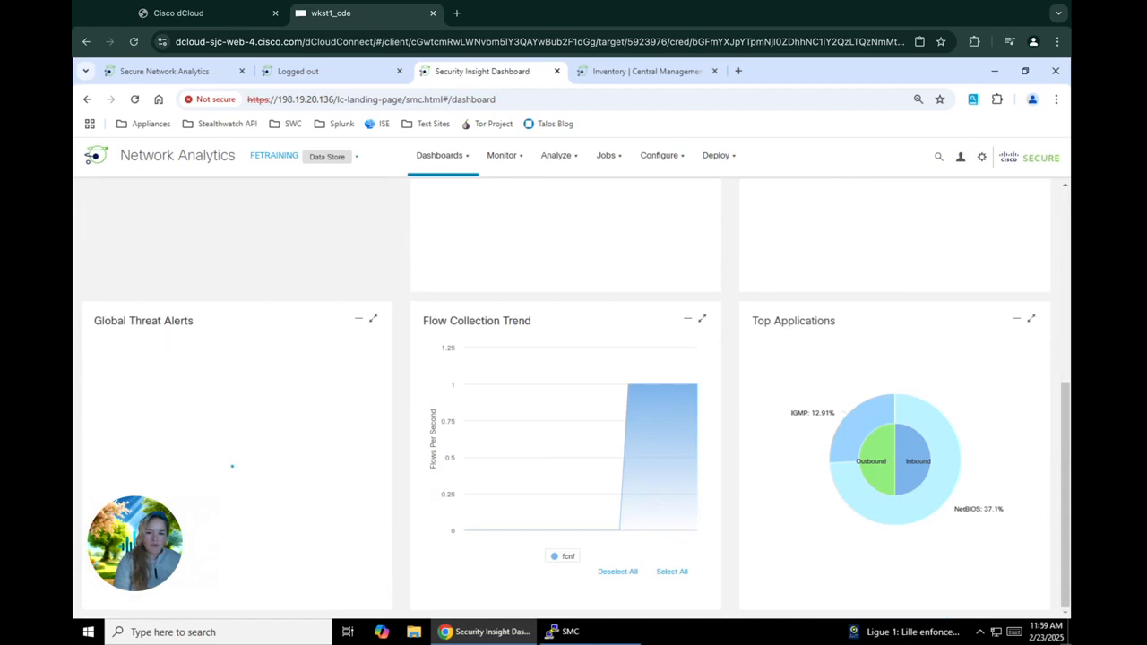
scroll(217, 374, "up", 5)
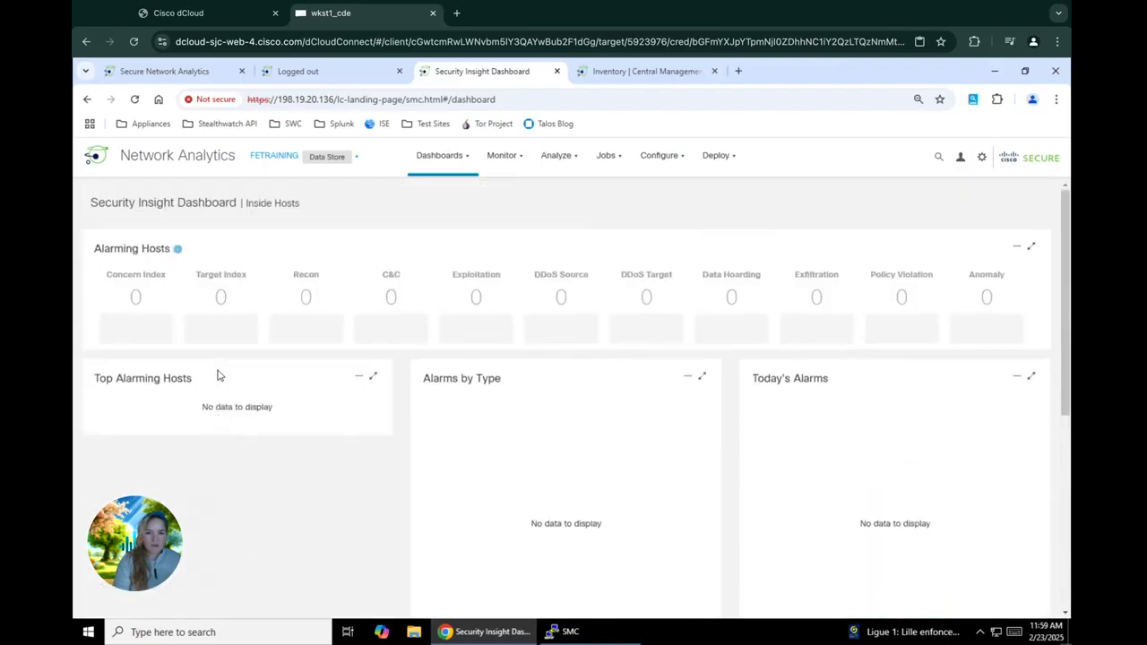
scroll(217, 375, "down", 5)
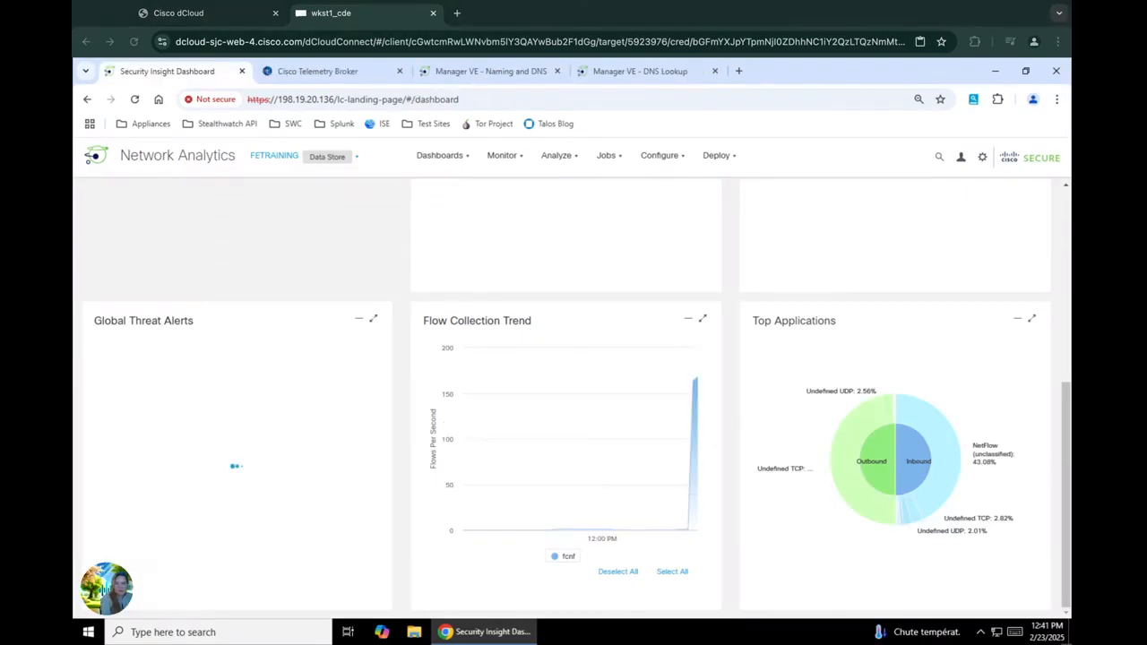
scroll(433, 428, "up", 1)
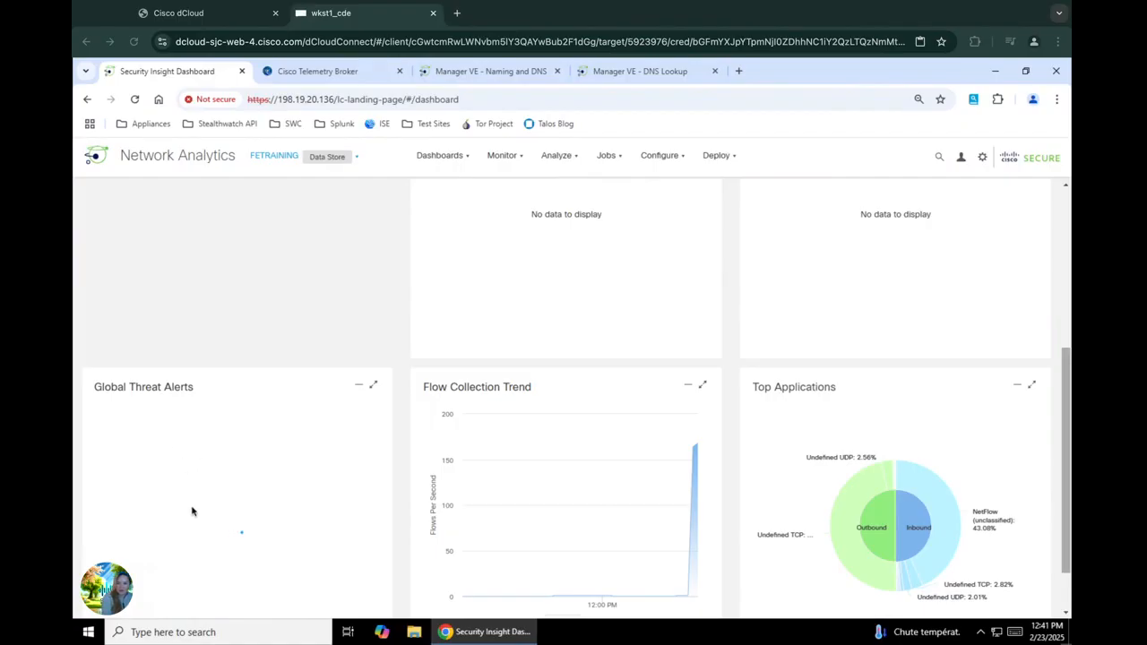
scroll(192, 510, "down", 1)
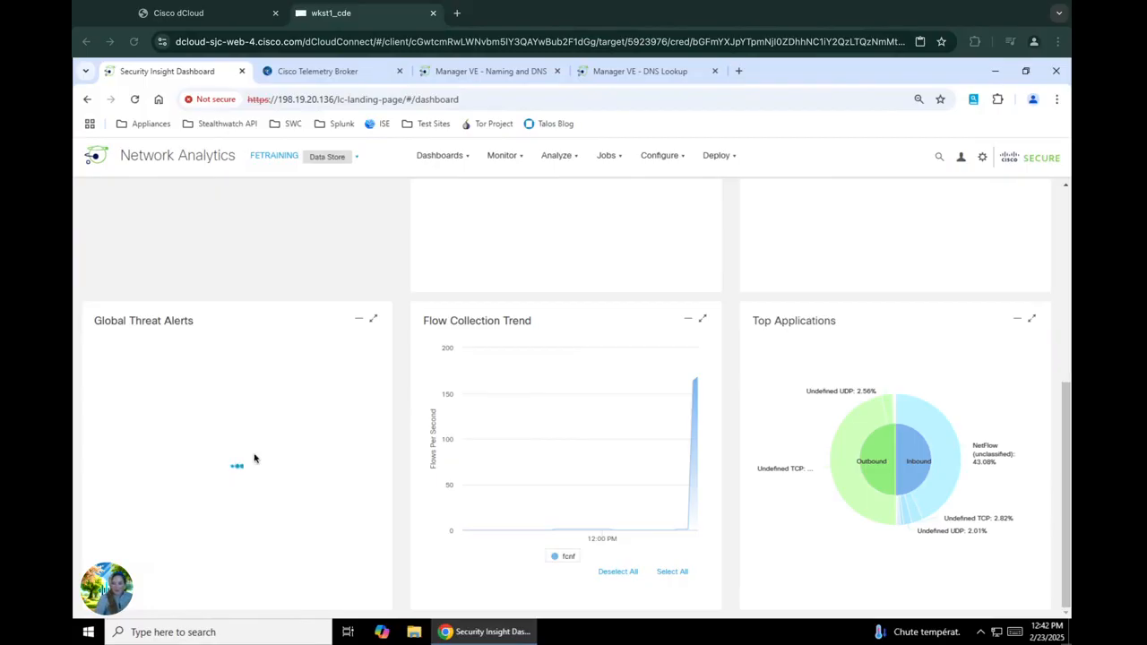
scroll(254, 458, "up", 3)
scroll(571, 398, "down", 2)
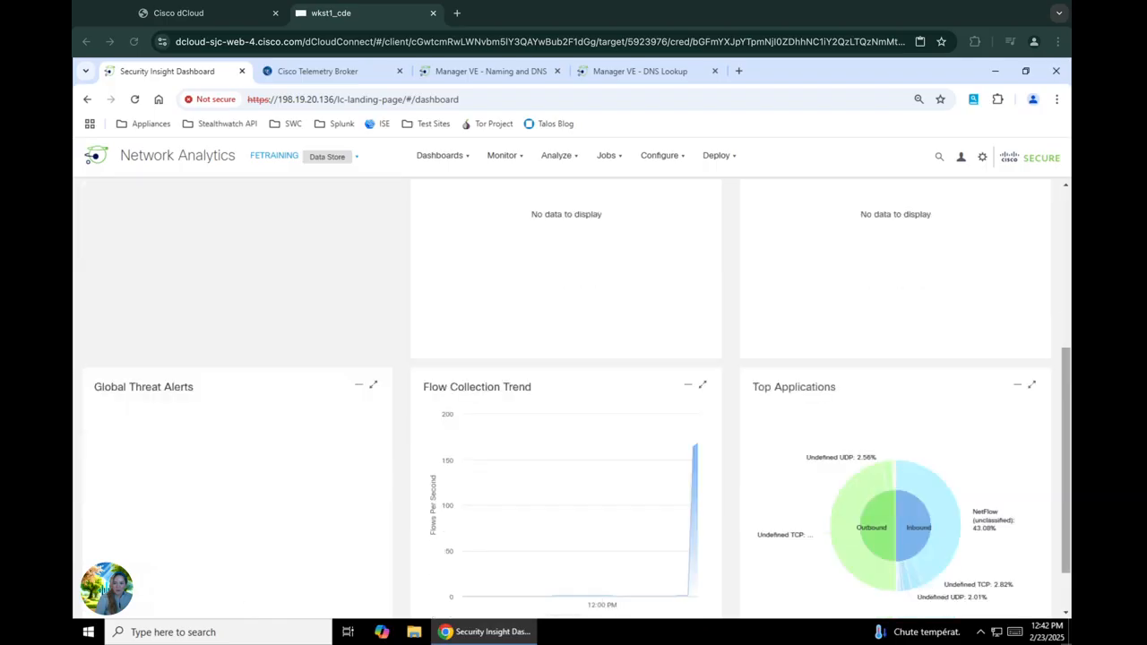
scroll(571, 399, "down", 1)
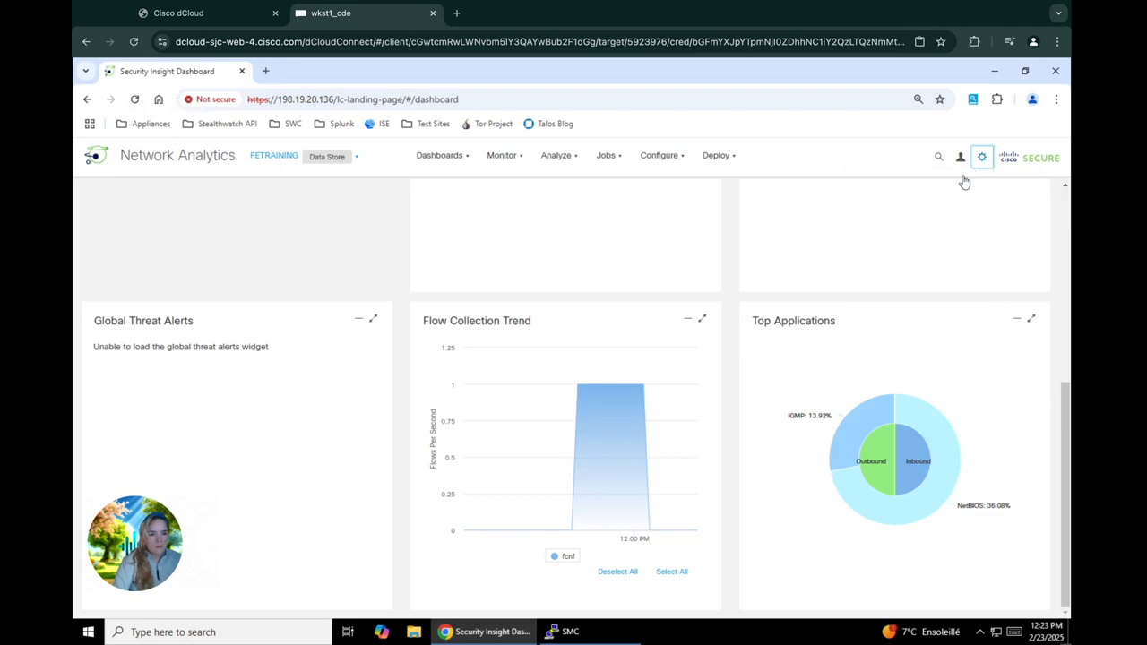
Step: Open Central Management from the gear menu and choose View Appliance Statistics for smc
mouse_move(984, 162)
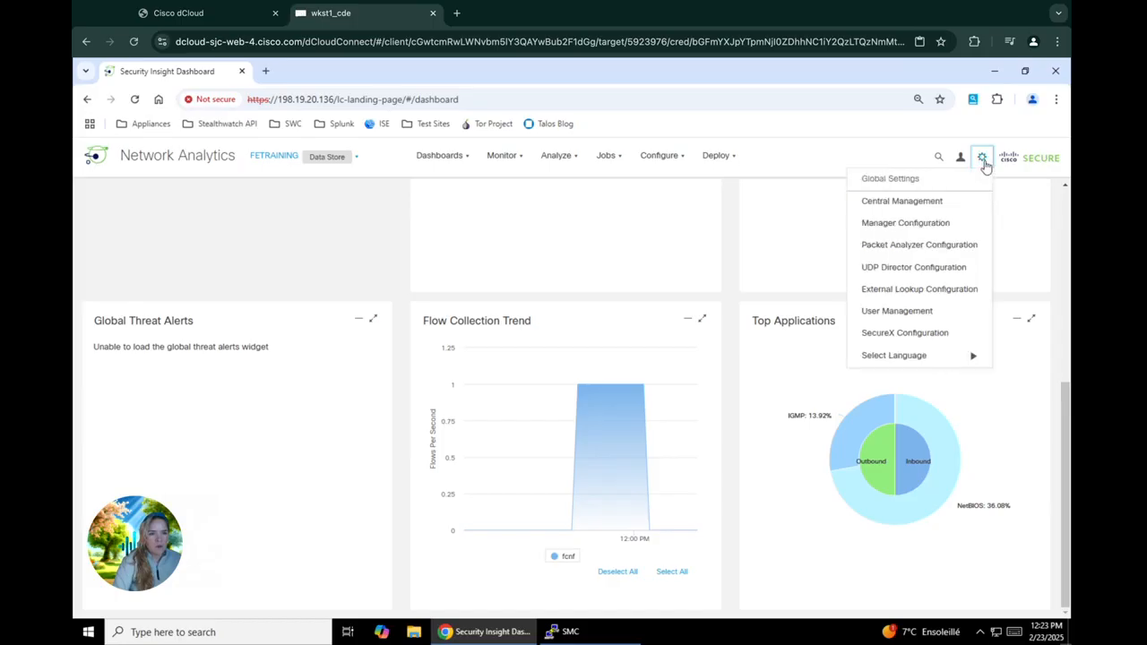
left_click(941, 205)
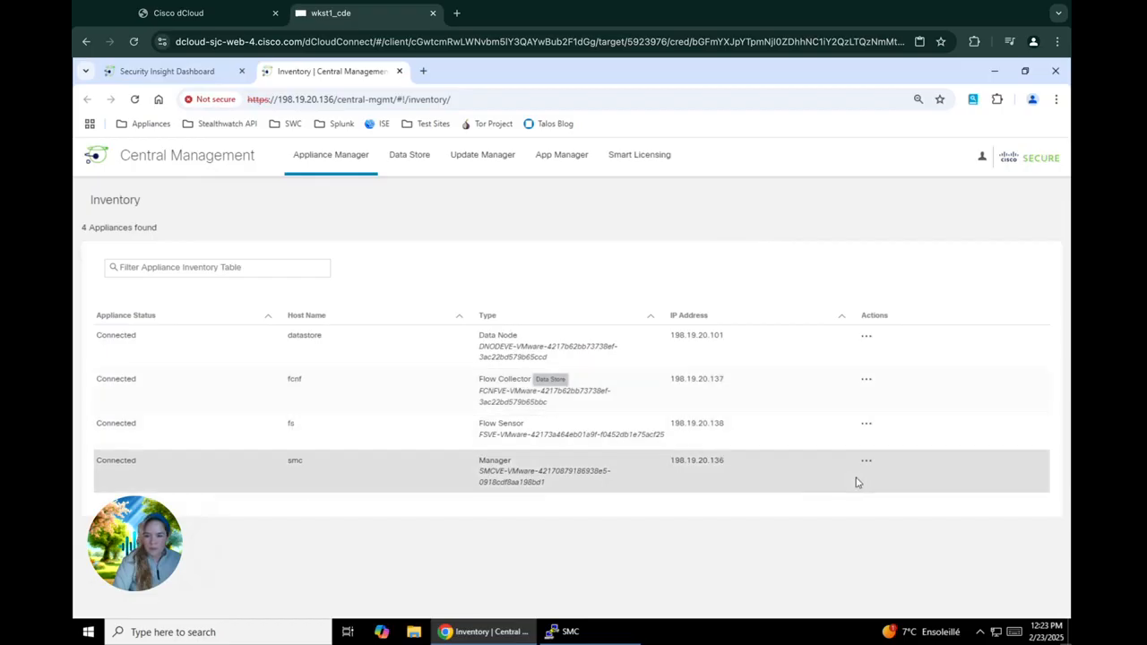
left_click(868, 462)
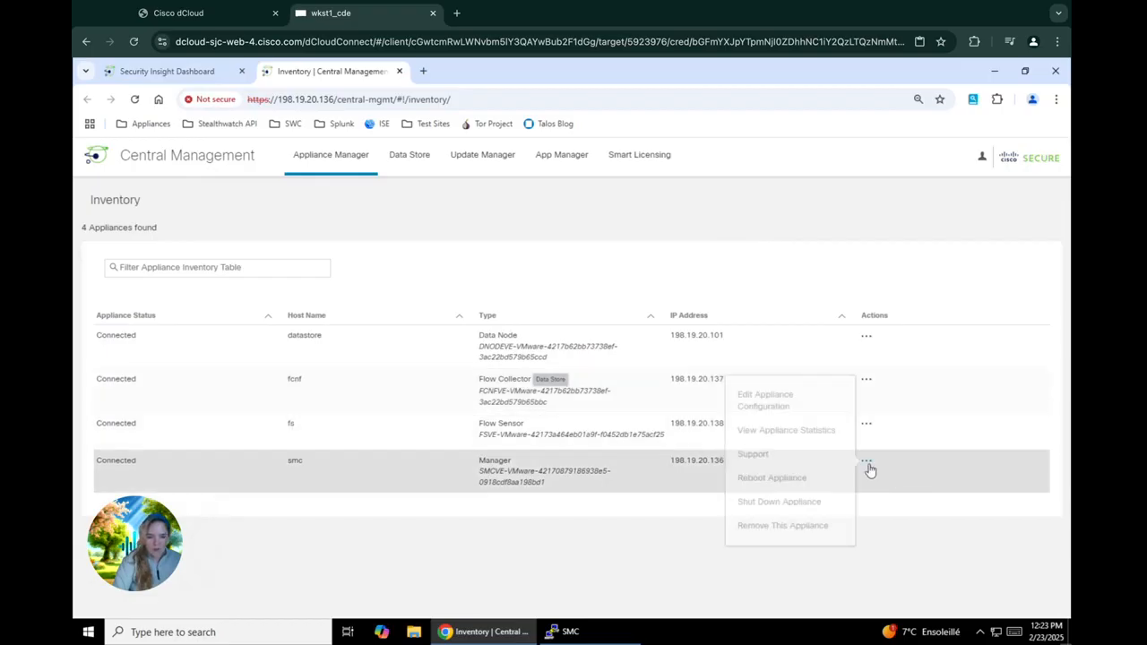
left_click(795, 436)
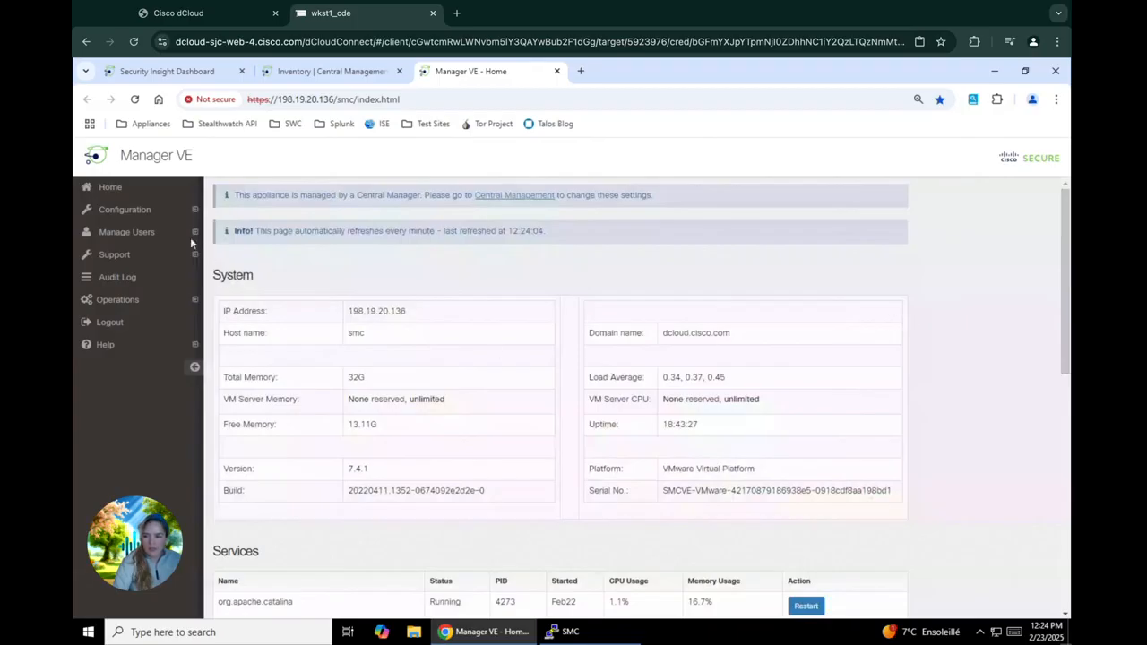
Step: Under Configuration > Naming and DNS, resolve 198.19.20.10 to ad1.dcloud.local
left_click(153, 210)
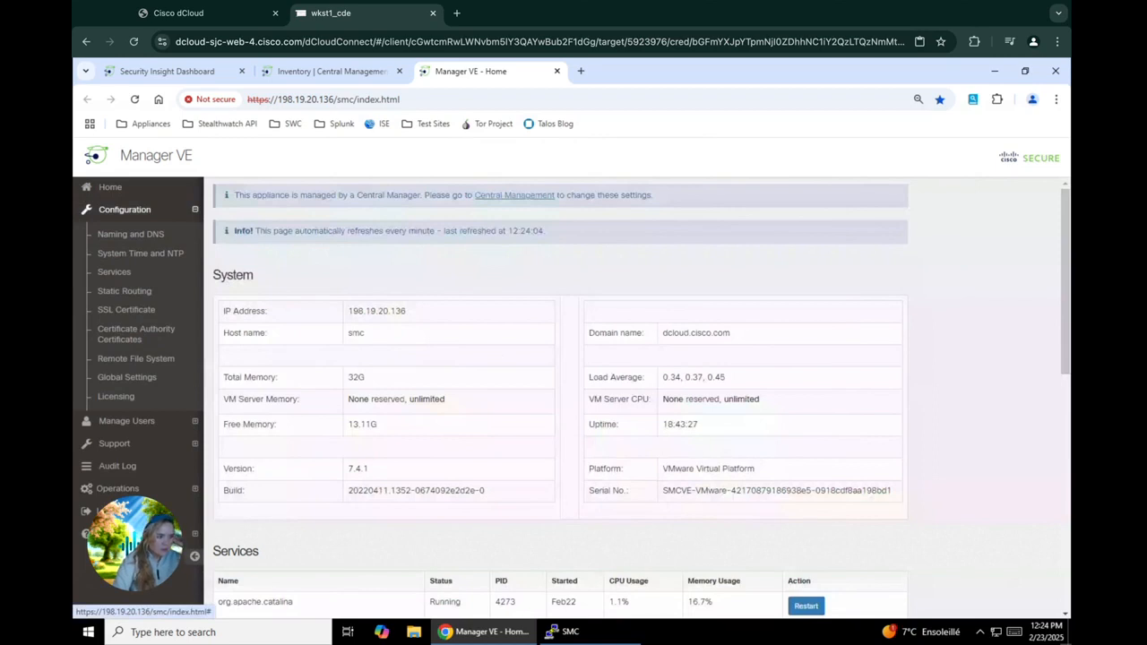
left_click(149, 235)
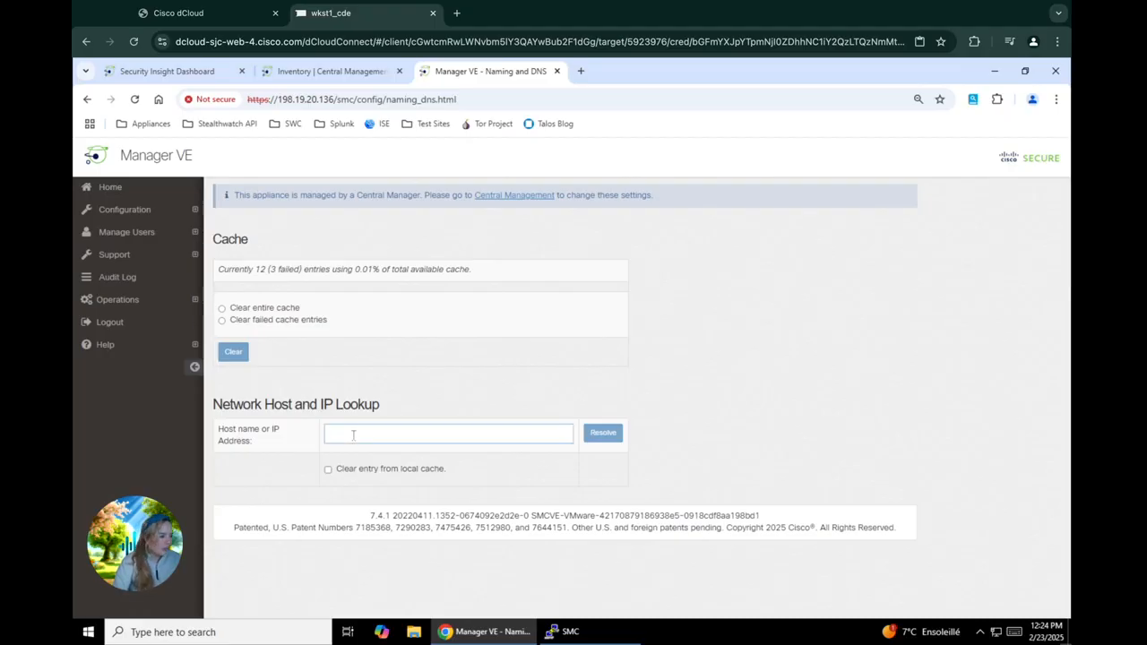
type("198")
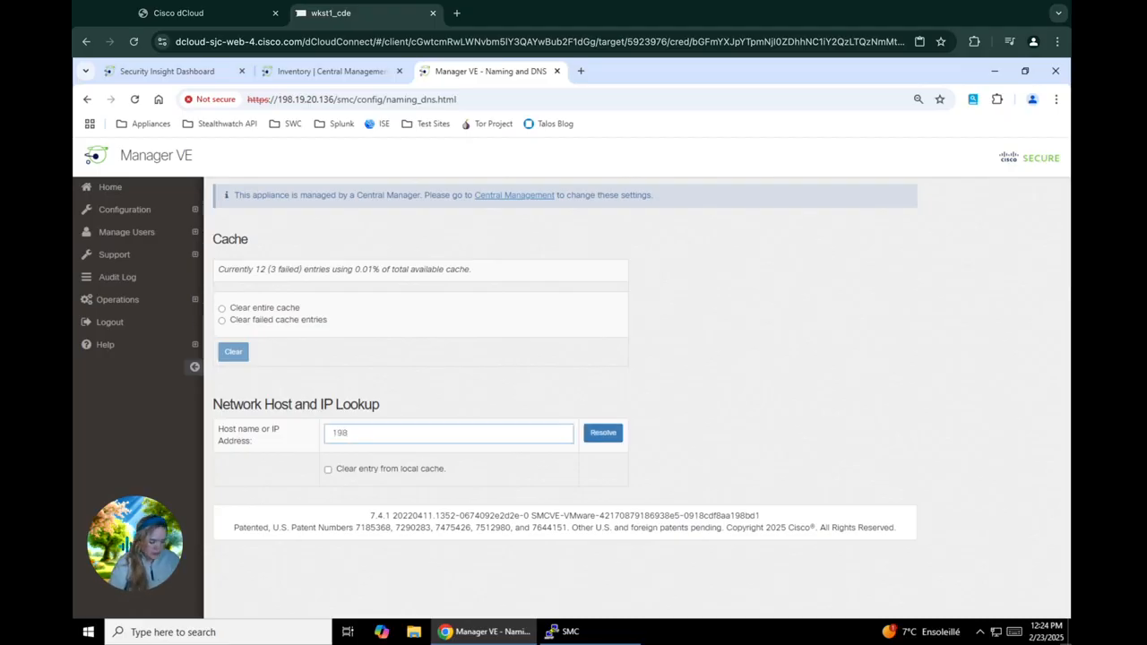
type(".19.20")
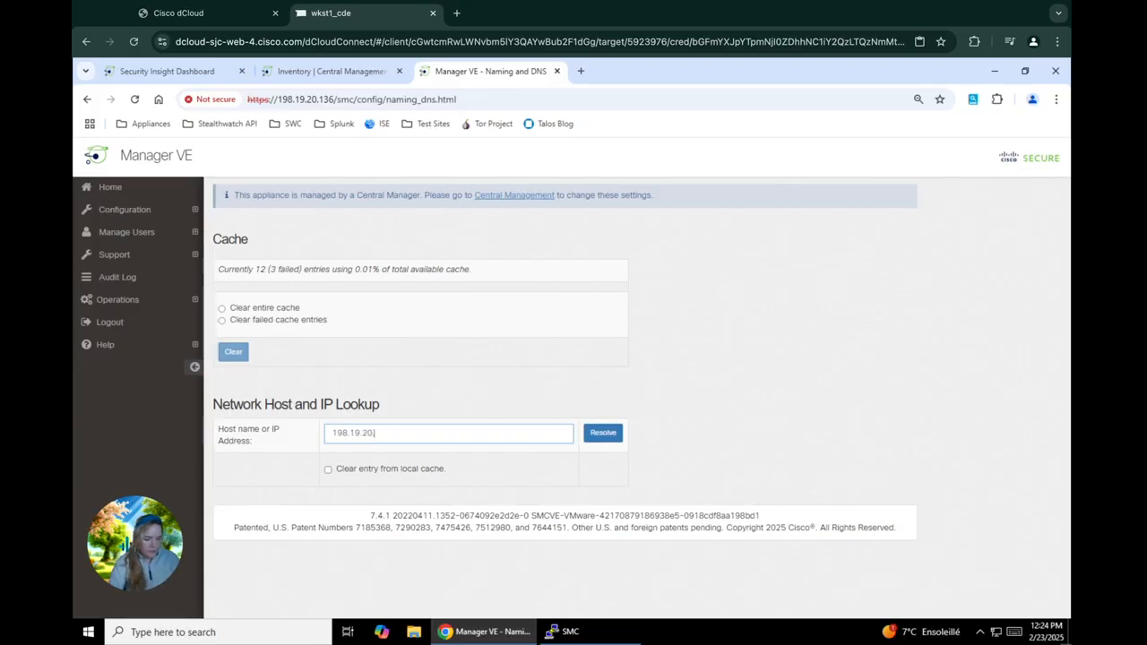
type(".10")
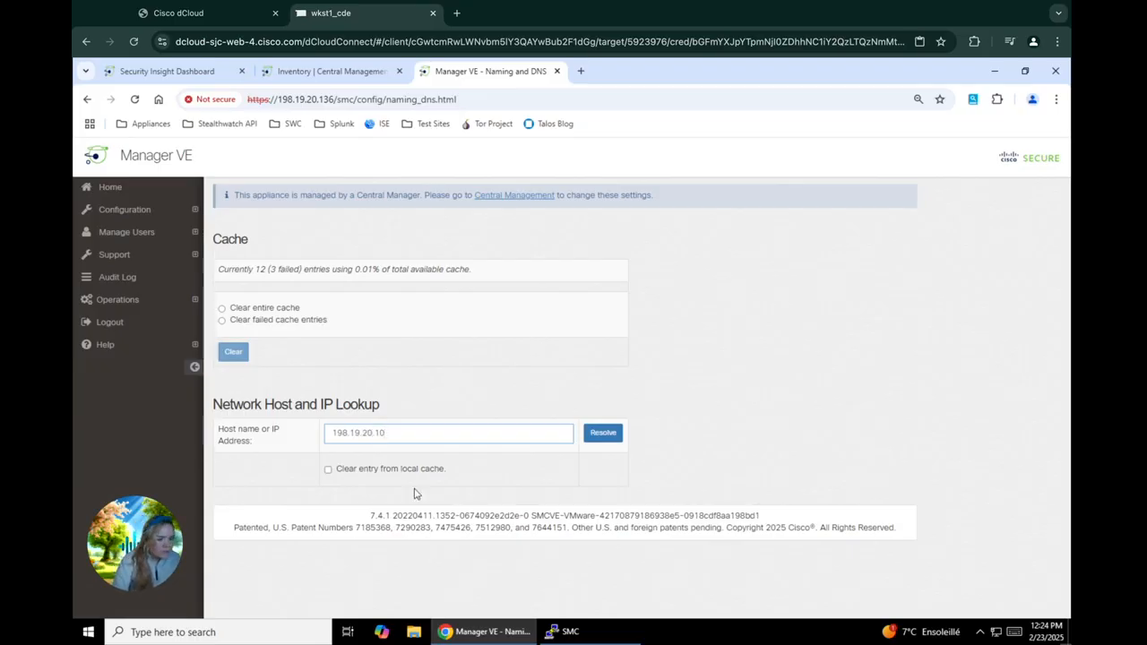
left_click(596, 448)
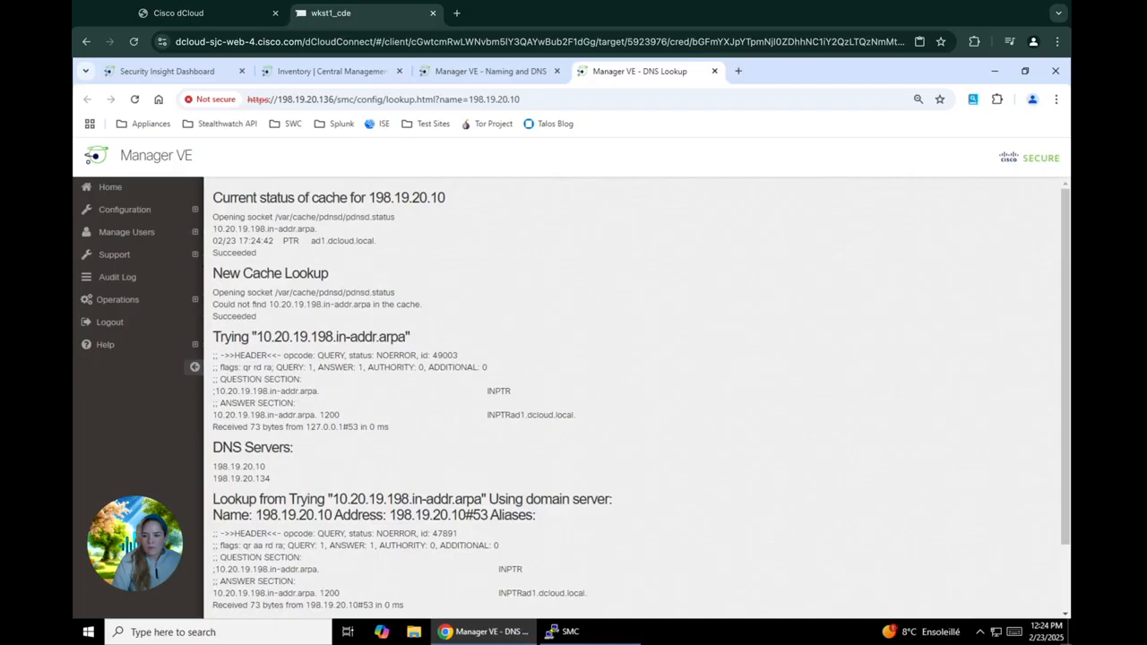
Step: Scroll through the DNS lookup results, then bring the existing SMC PuTTY session forward
scroll(628, 394, "down", 1)
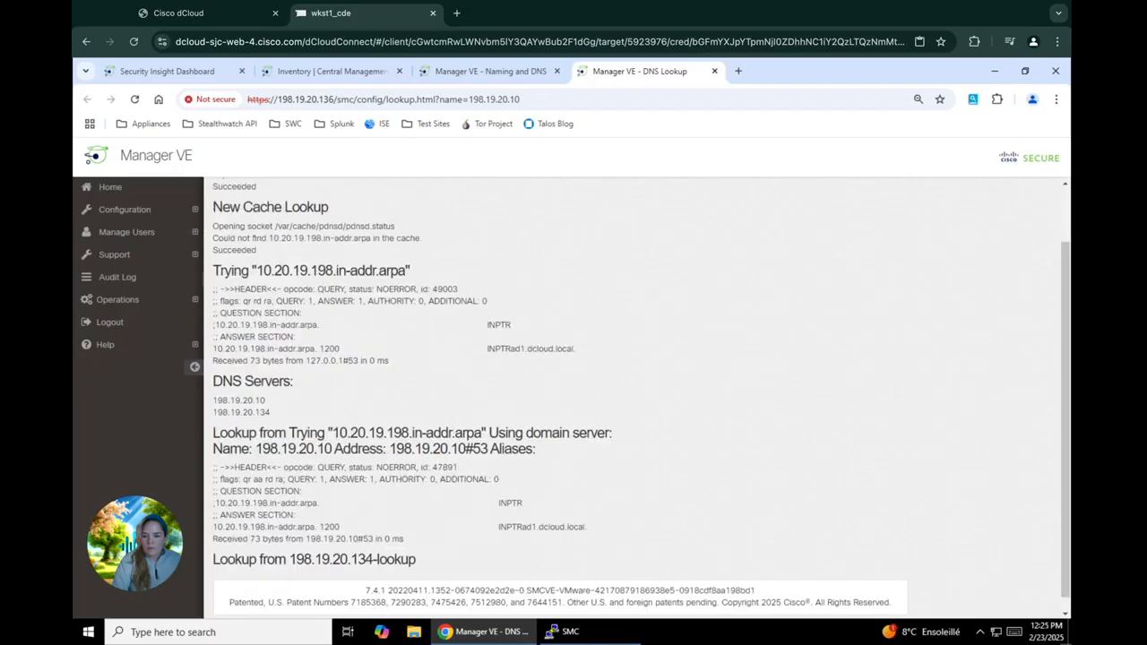
scroll(628, 394, "down", 1)
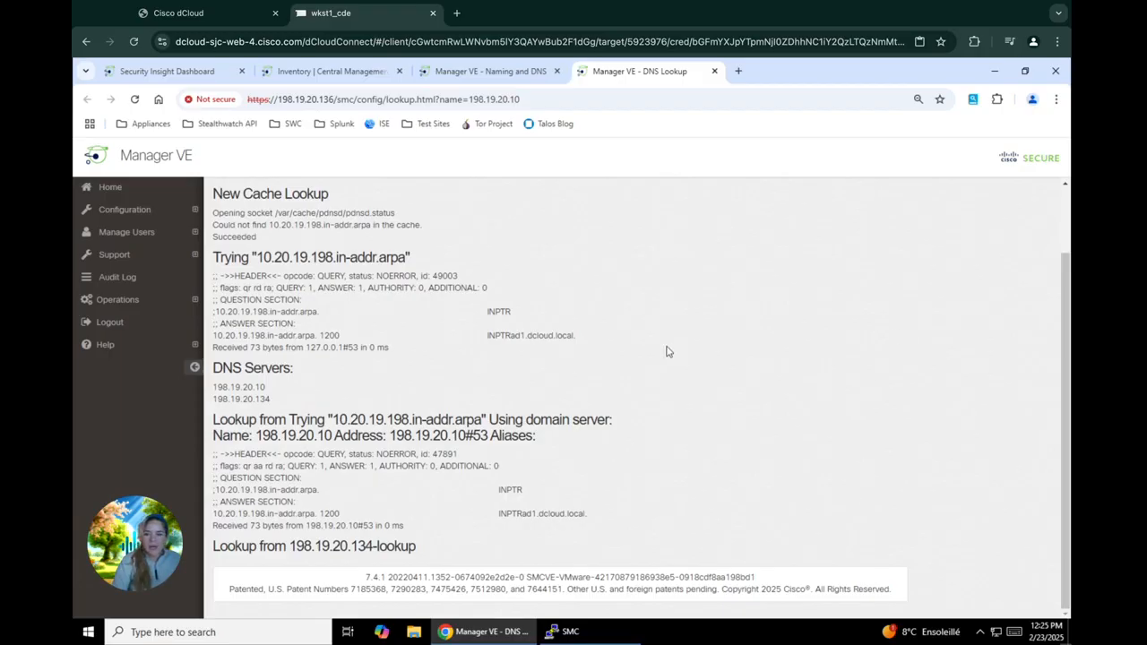
scroll(667, 351, "up", 1)
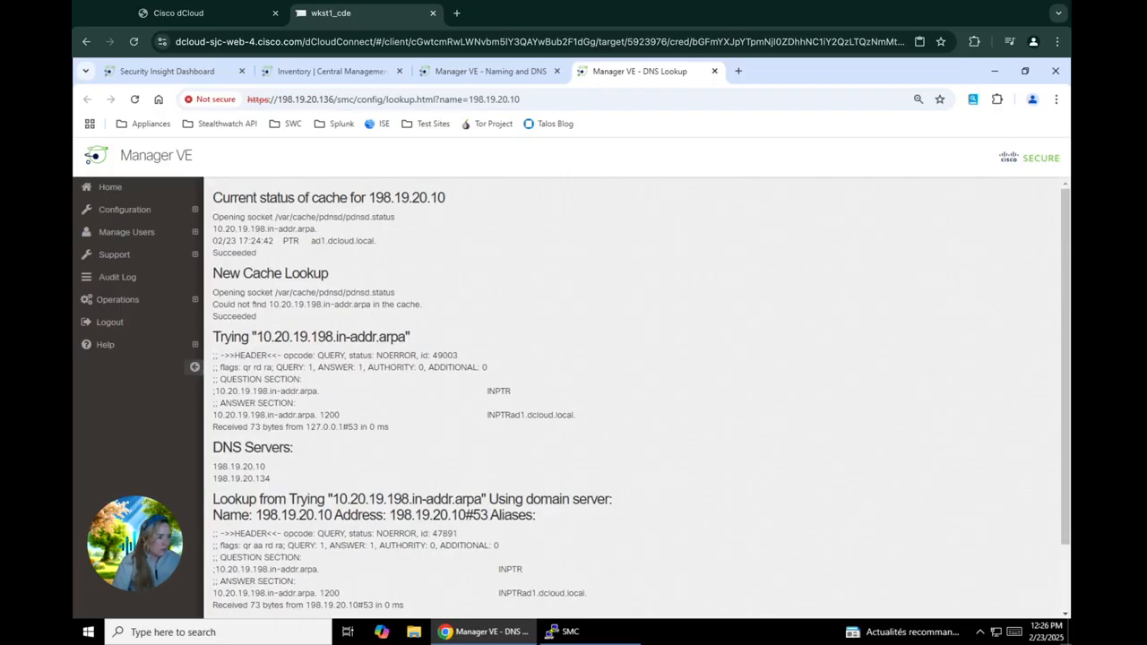
left_click(574, 631)
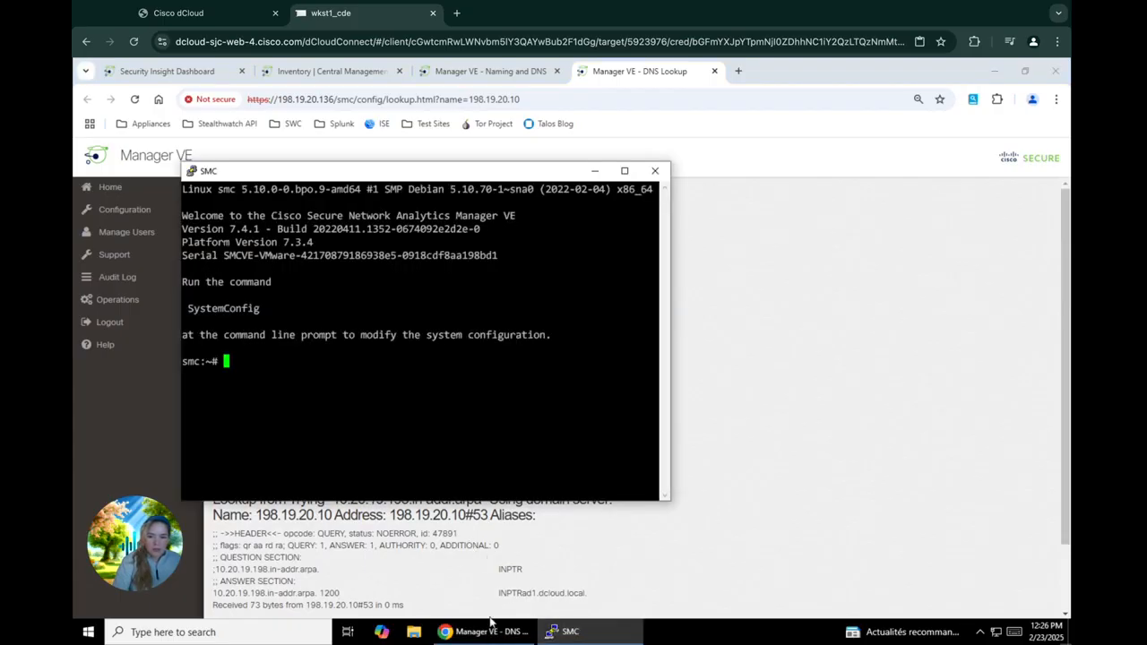
Step: Launch PuTTY and open a new SSH session from the saved SMC profile to 198.19.20.136
left_click(292, 628)
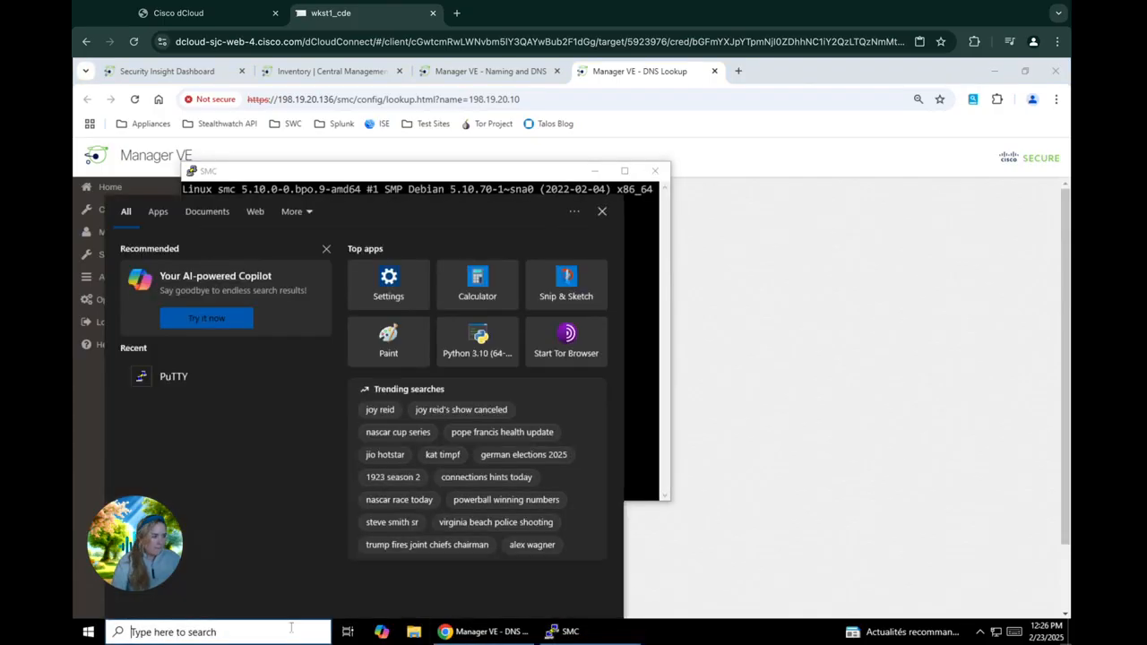
type("putty")
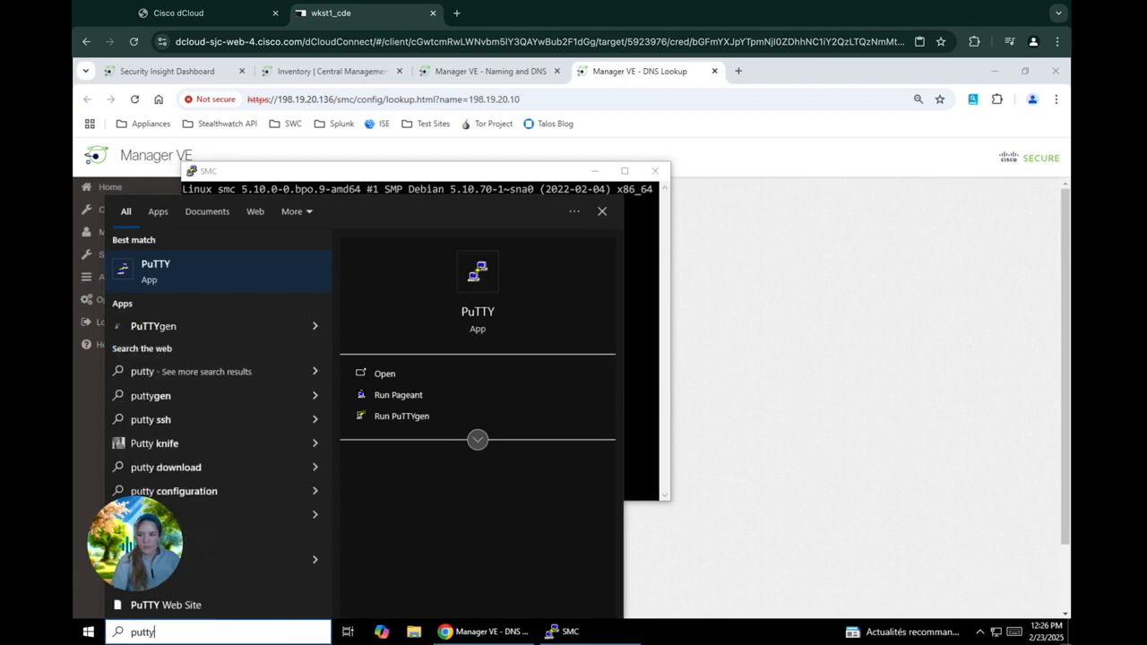
key("Return")
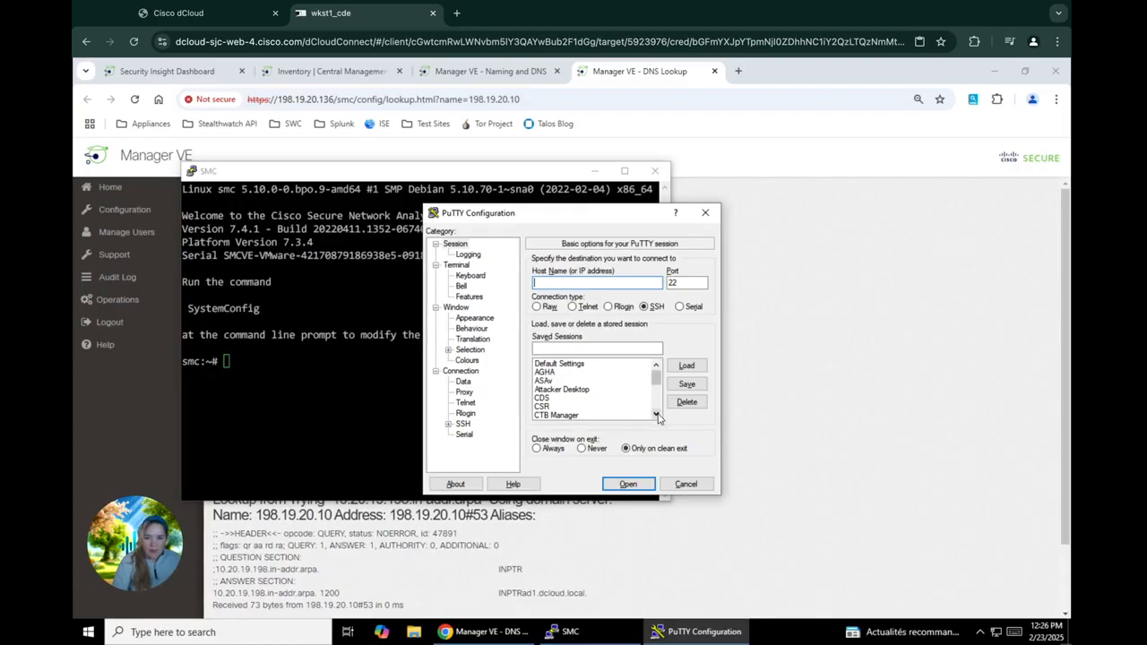
scroll(657, 416, "down", 1)
scroll(658, 418, "down", 3)
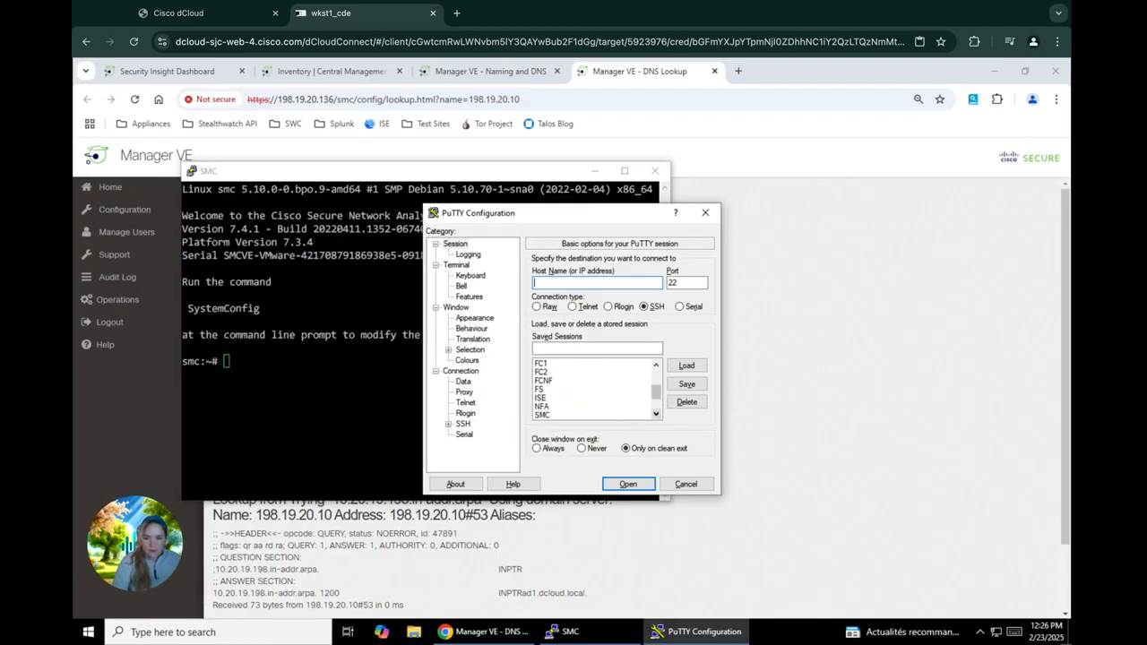
left_click(556, 390)
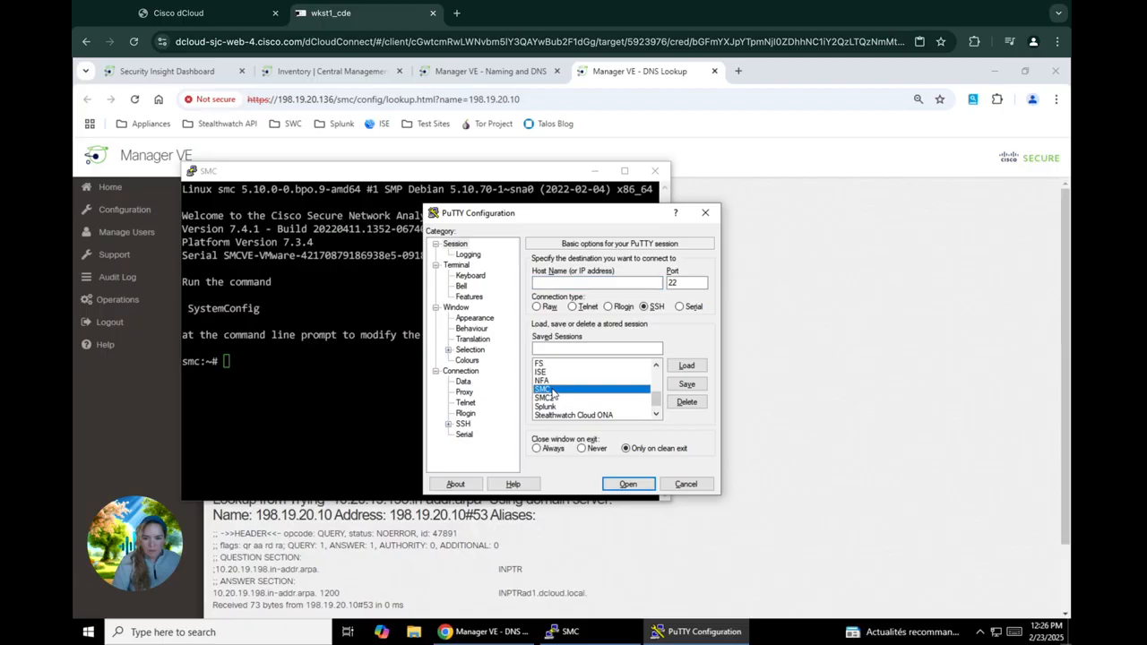
left_click(630, 484)
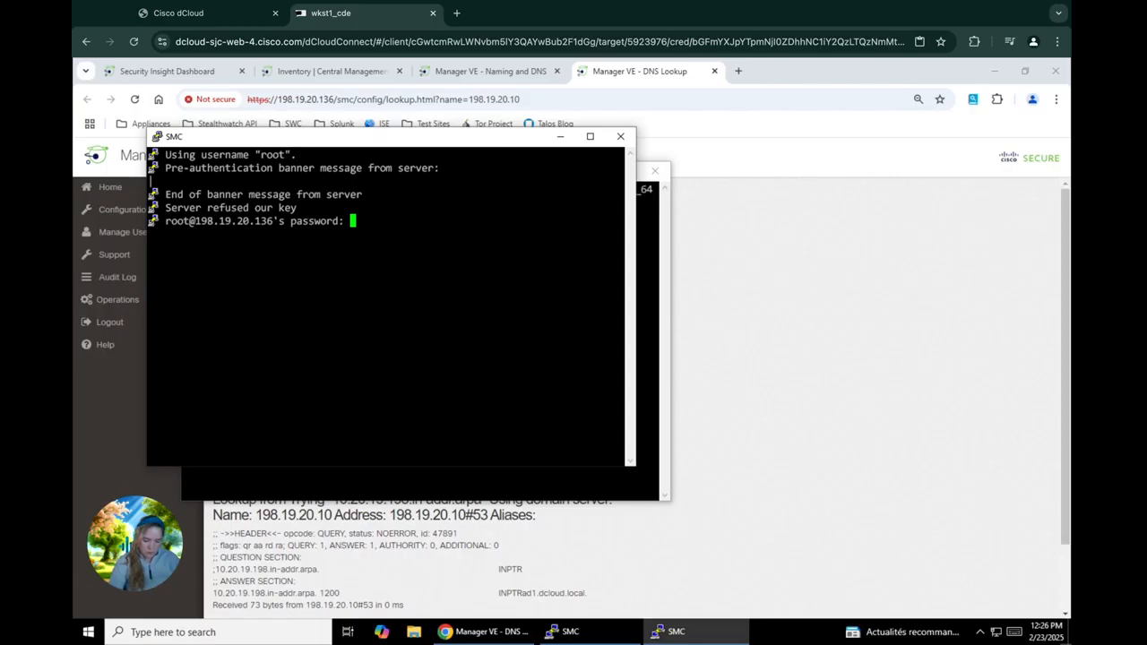
key("Return")
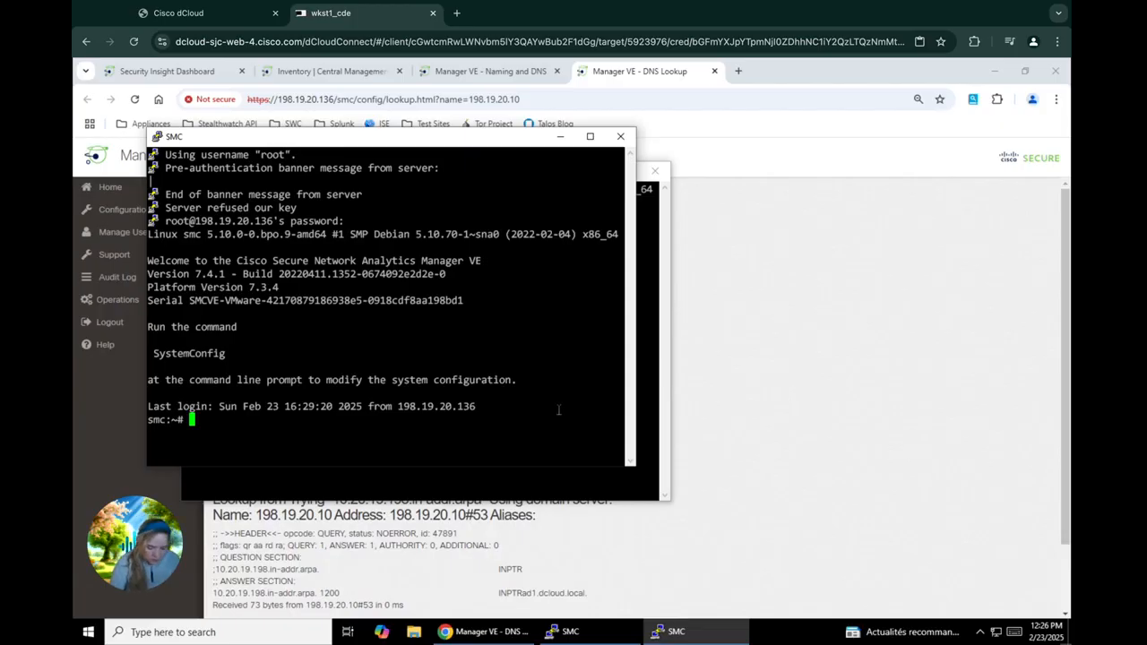
type("hwclok")
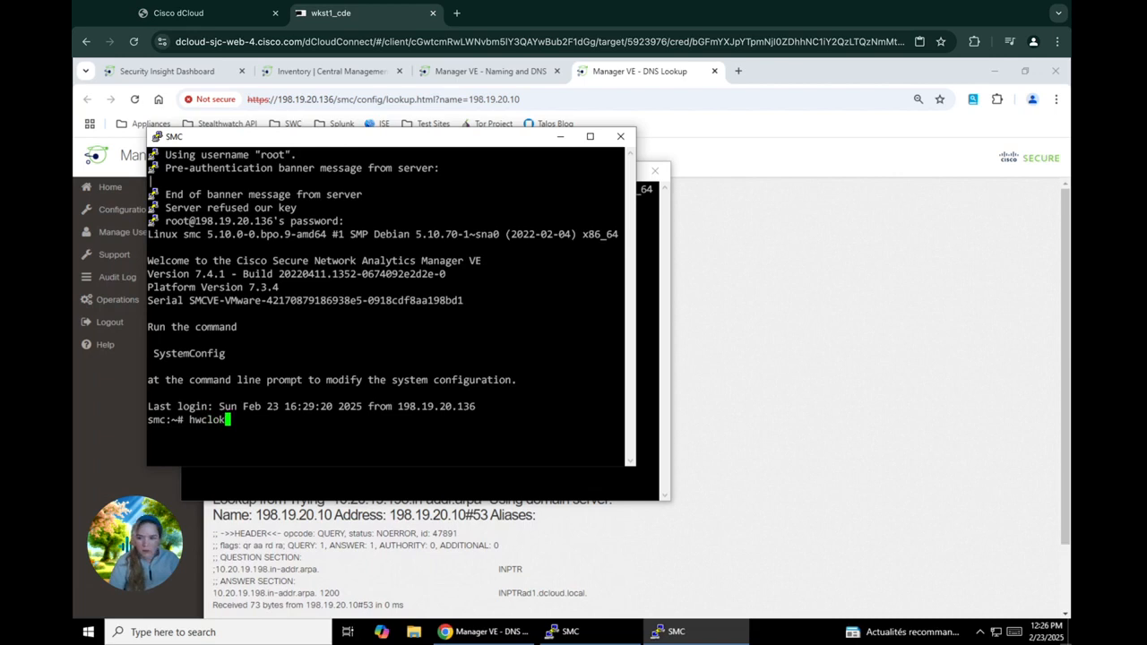
key("BackSpace")
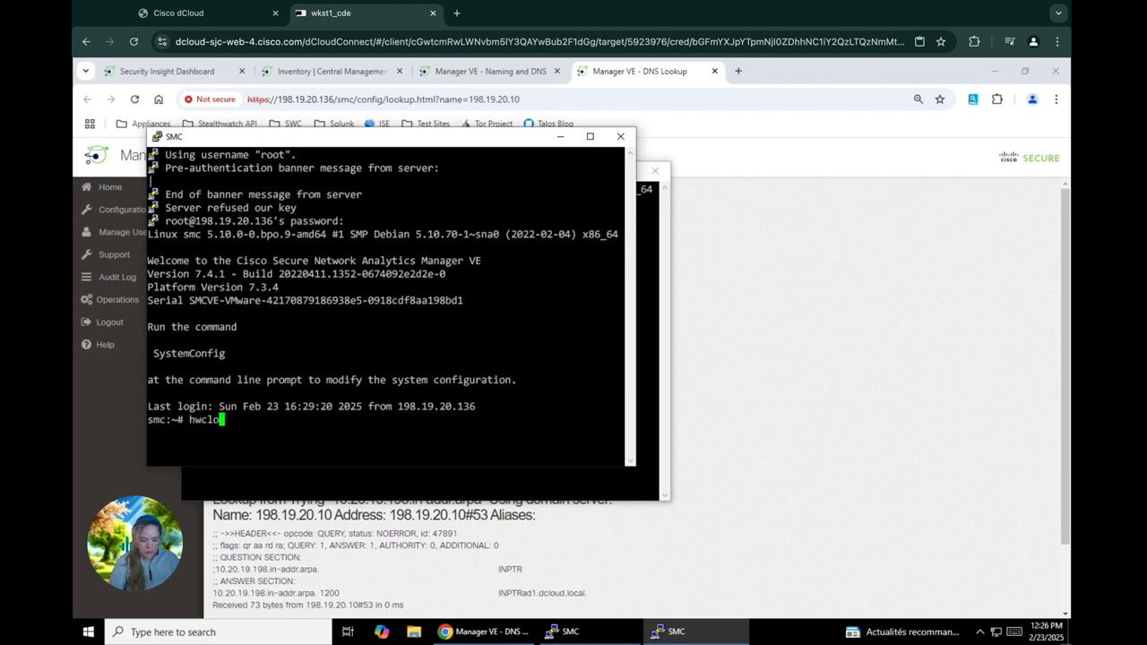
type("ck --show")
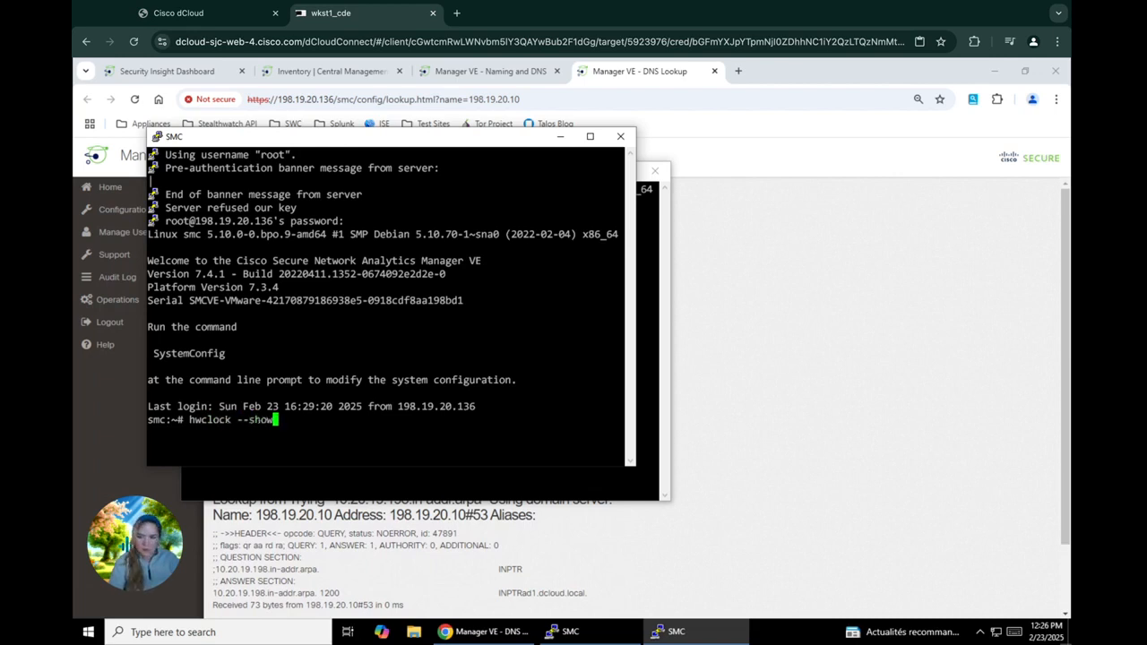
key("Return")
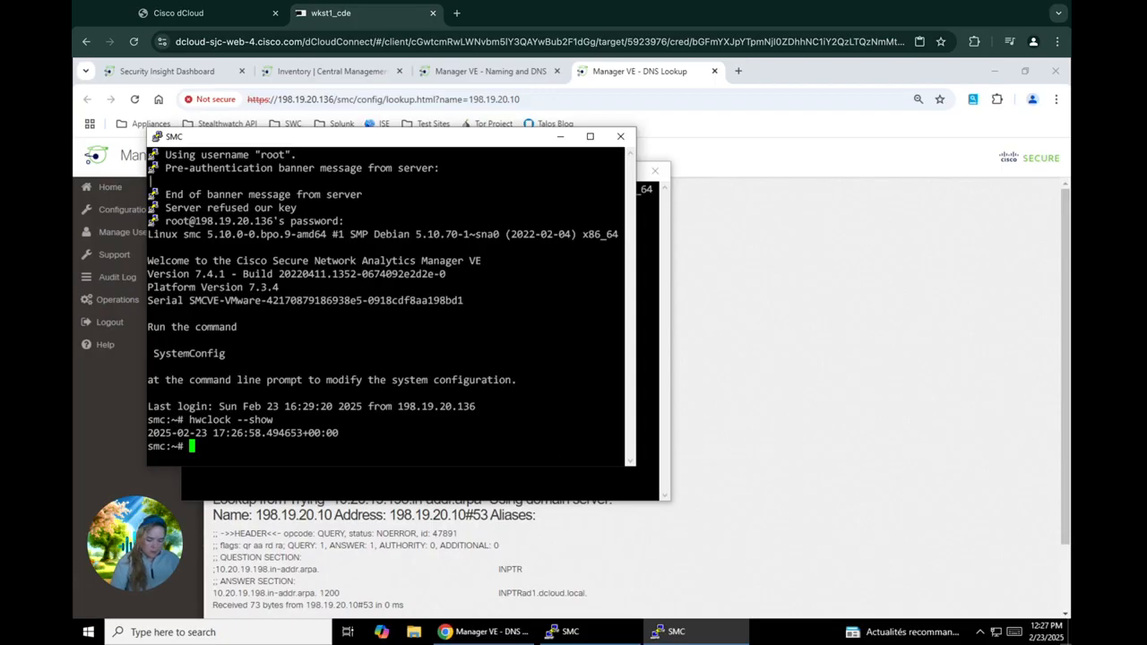
Step: Run chronyc ntpdata and chronyc tracking, confirming sync to 198.18.128.1 at stratum 4, leap status Normal
type("chro")
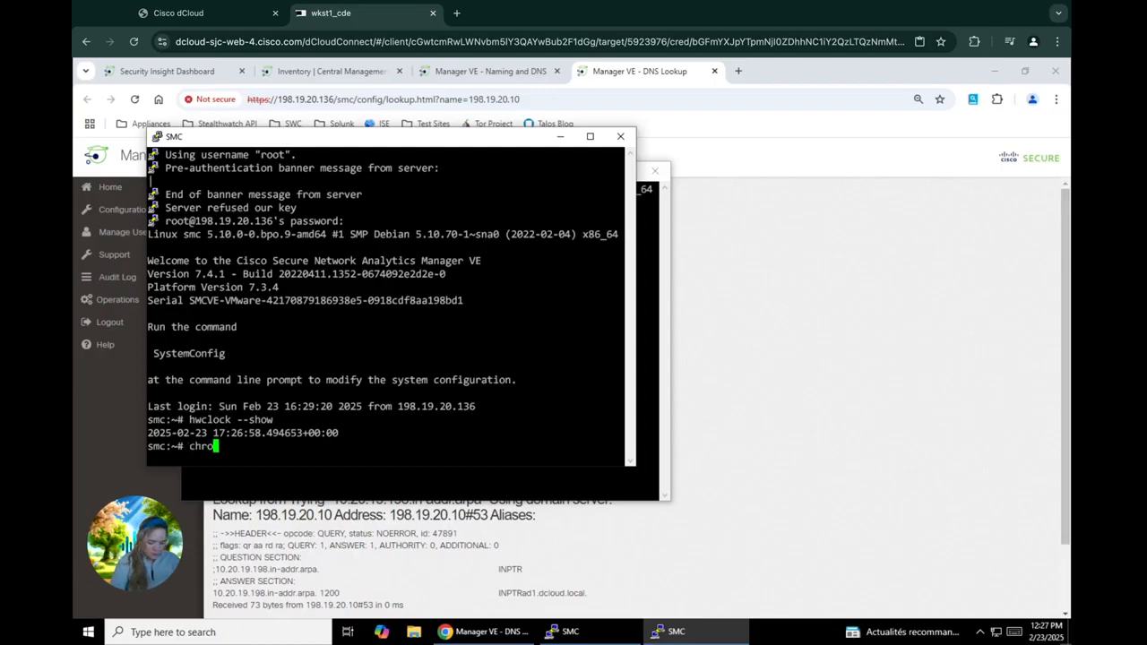
type("nyc ")
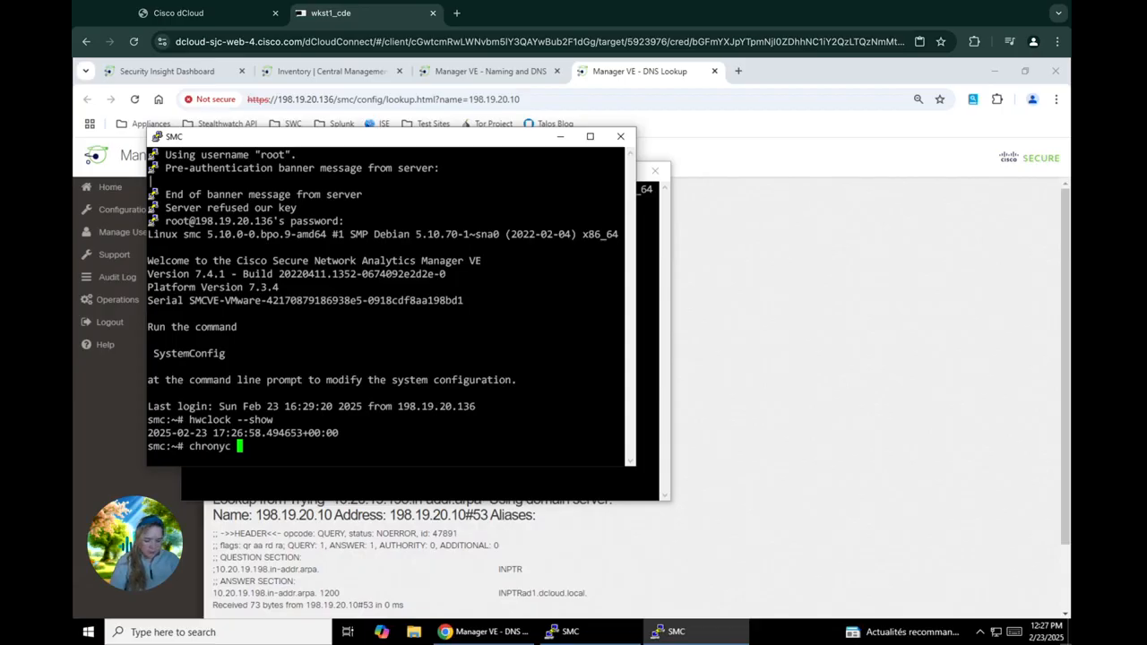
type("nt")
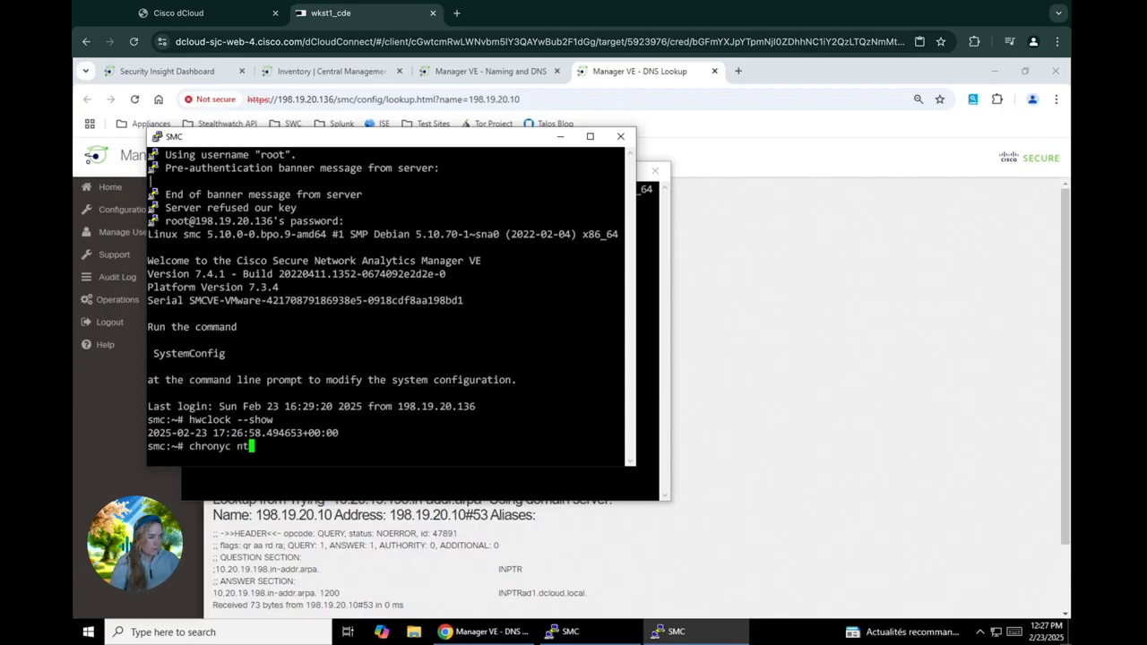
type("pdata")
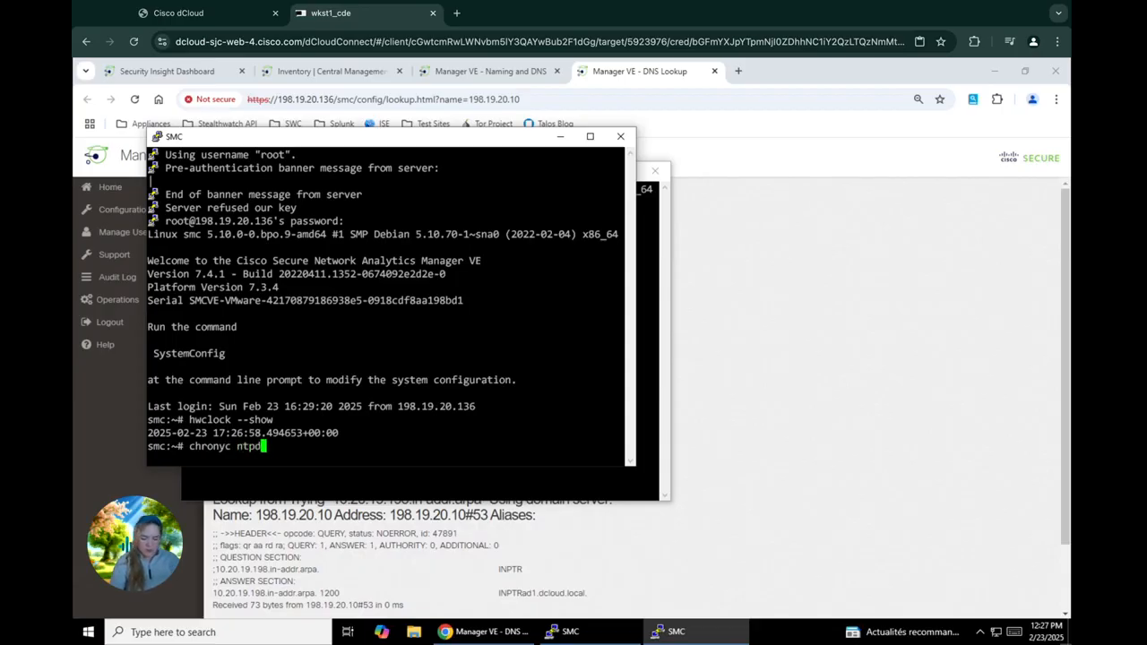
key("Return")
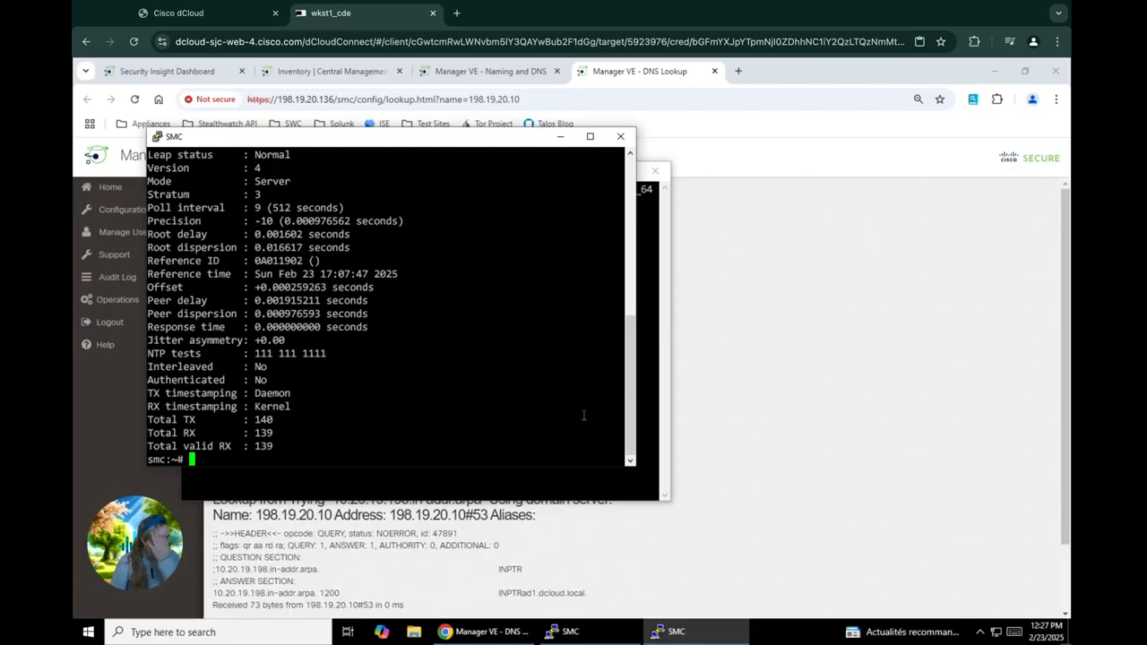
type("chron")
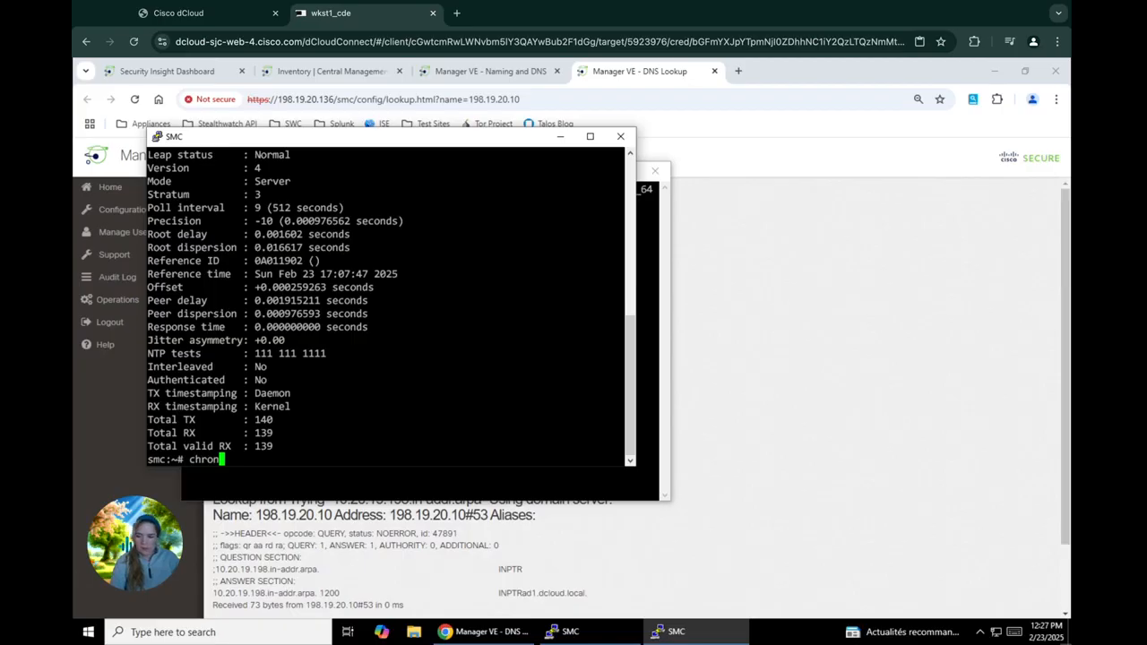
type("yc tracki")
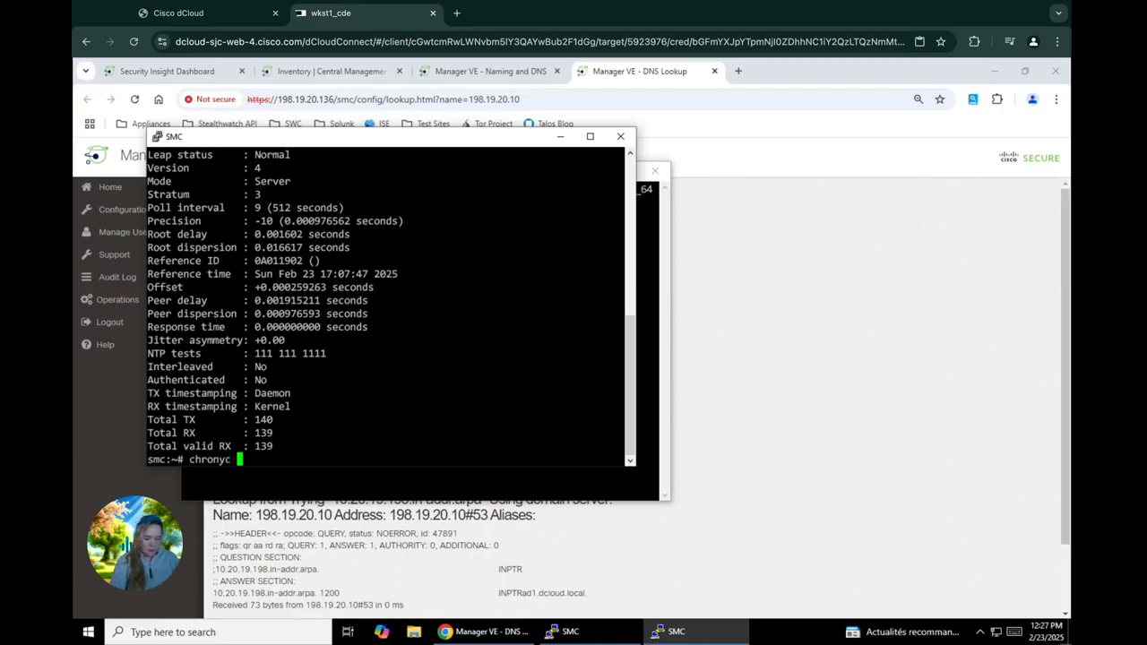
type("ng")
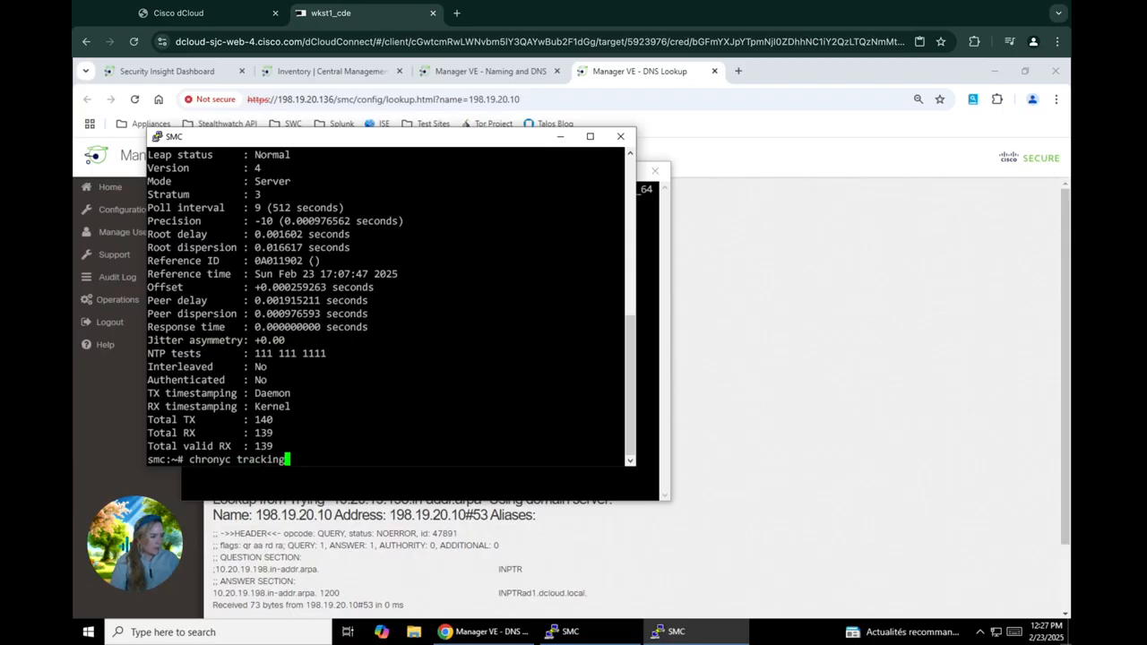
key("Return")
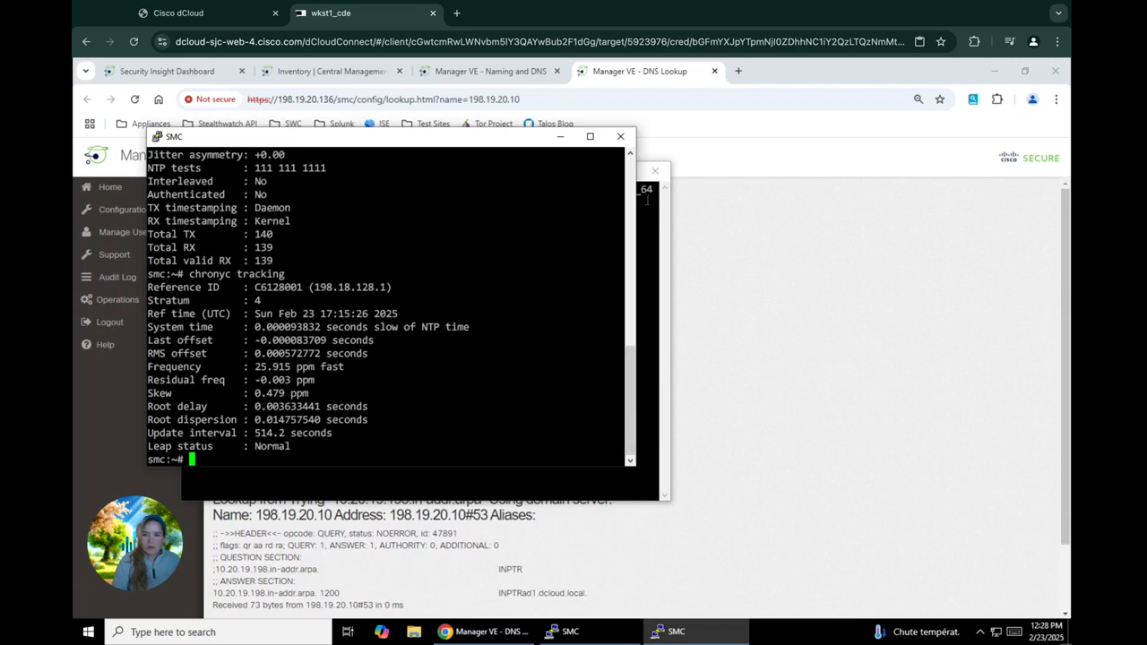
Step: Close both SMC PuTTY windows and return to the Central Management Inventory tab
left_click(621, 137)
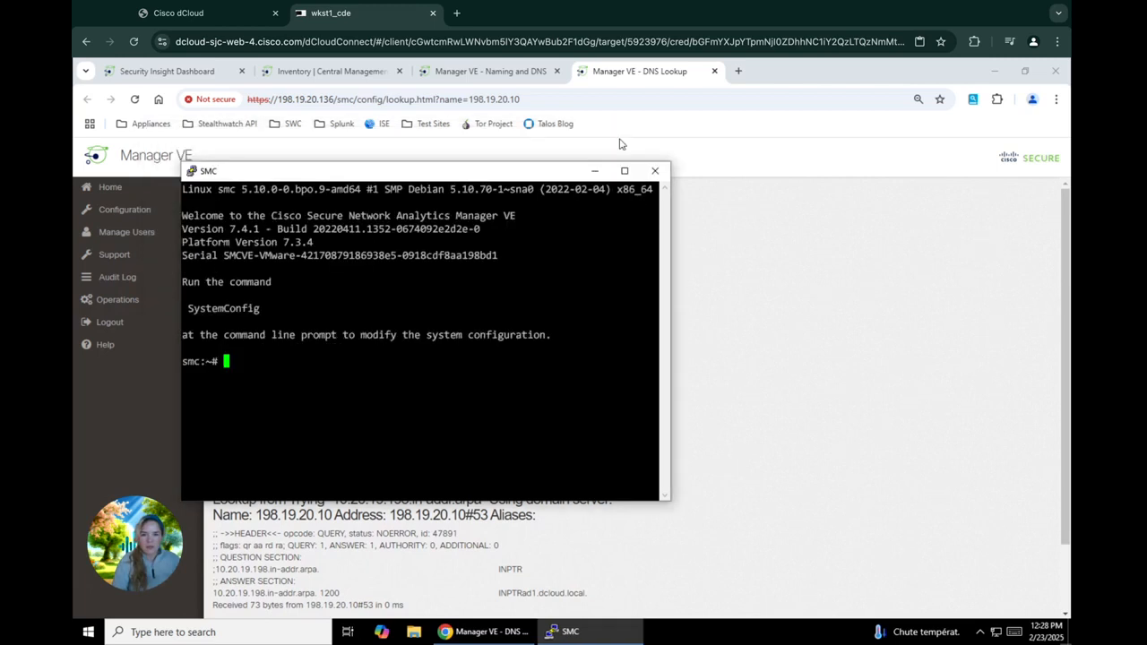
left_click(654, 172)
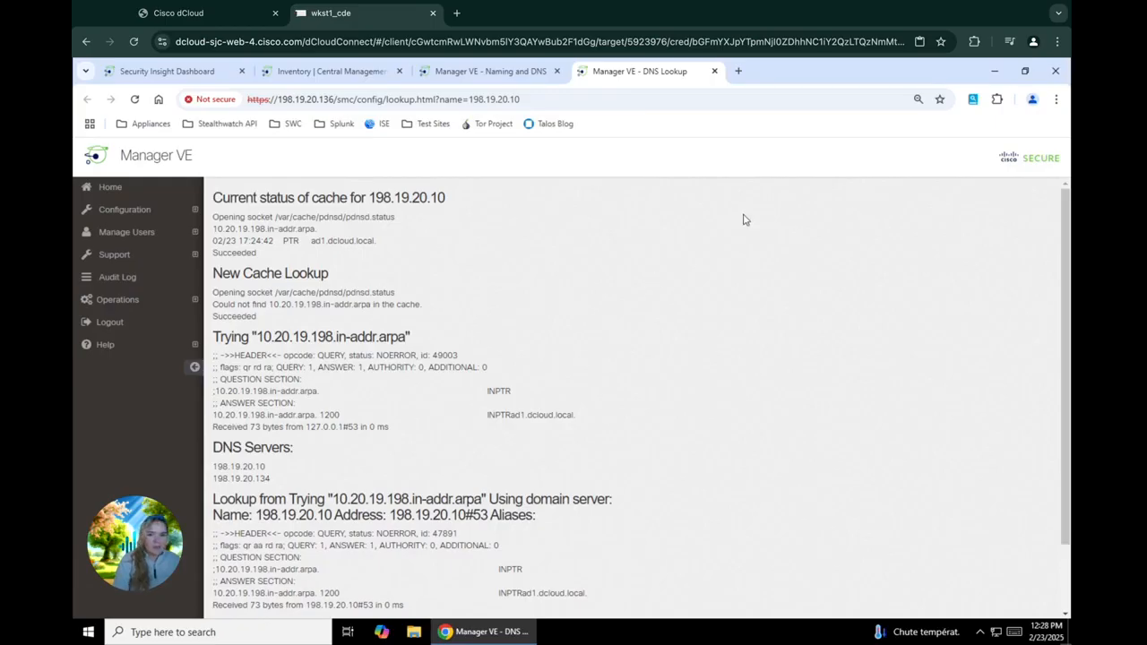
left_click(373, 73)
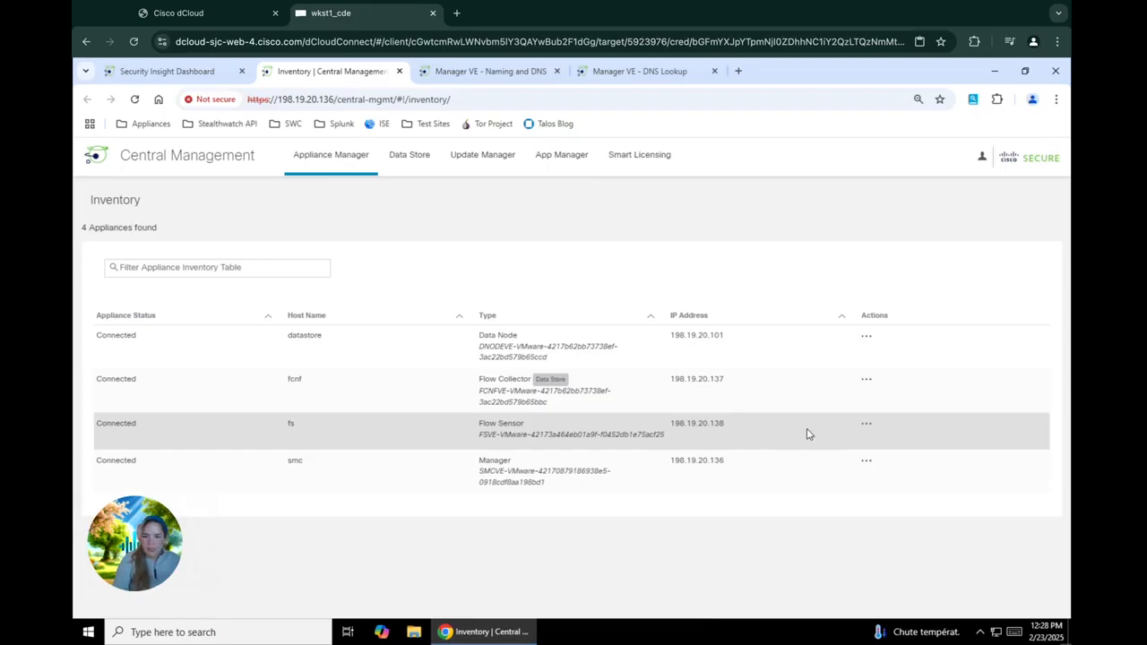
Step: Open the fs Flow Sensor's interface via View Appliance Statistics, log in as admin, and dismiss the welcome notice
left_click(867, 428)
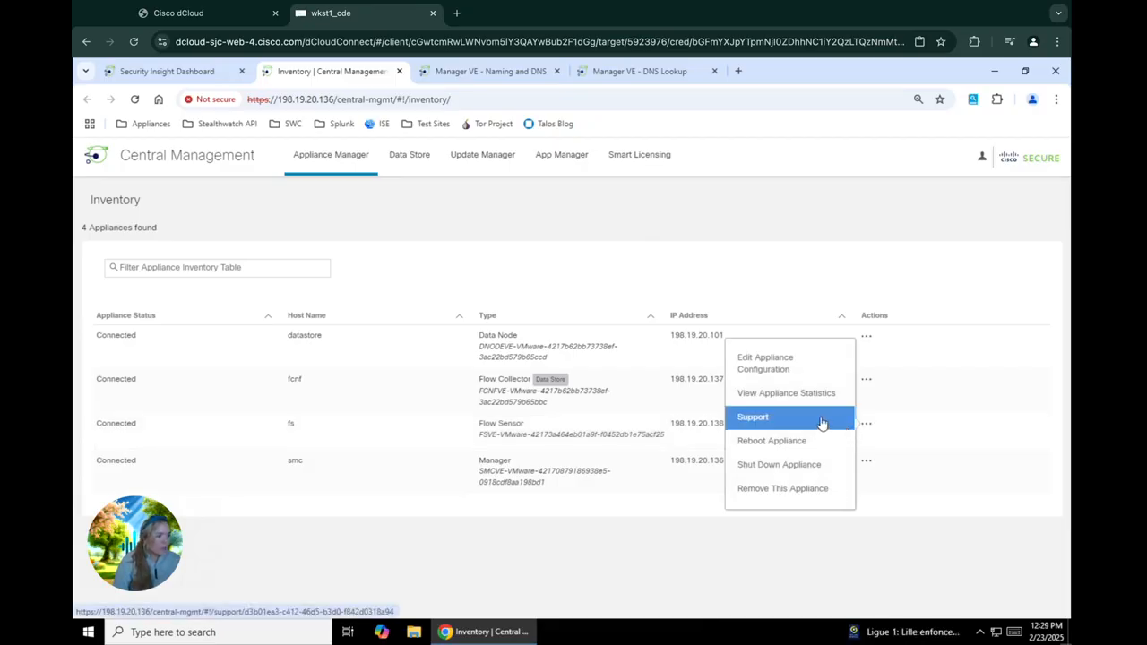
left_click(797, 399)
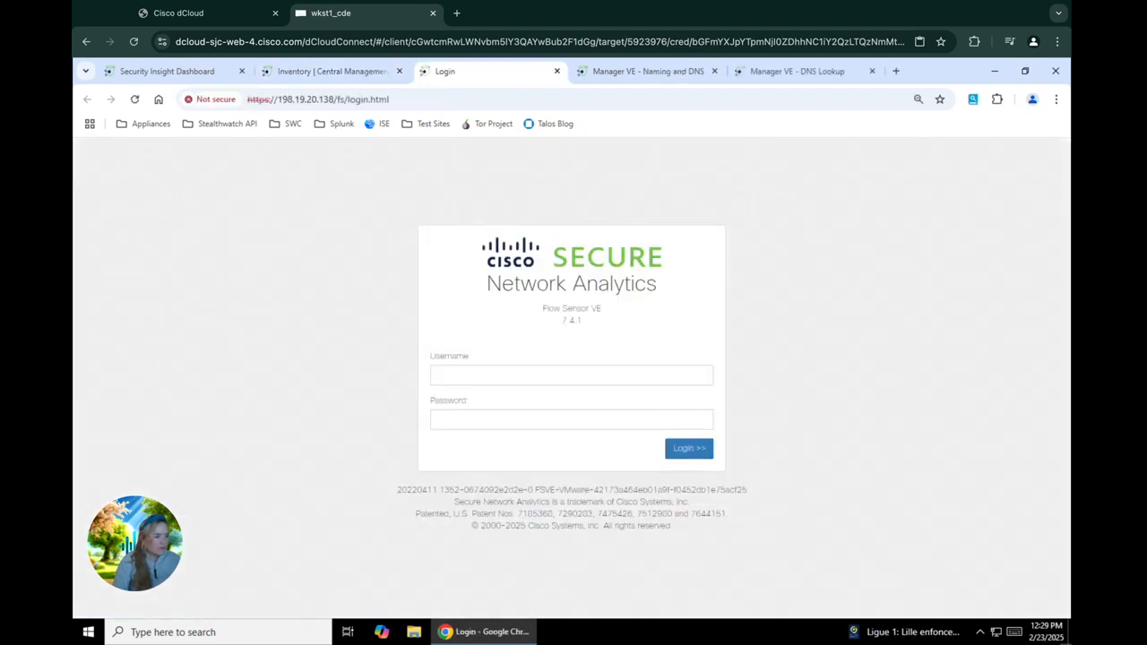
left_click(663, 374)
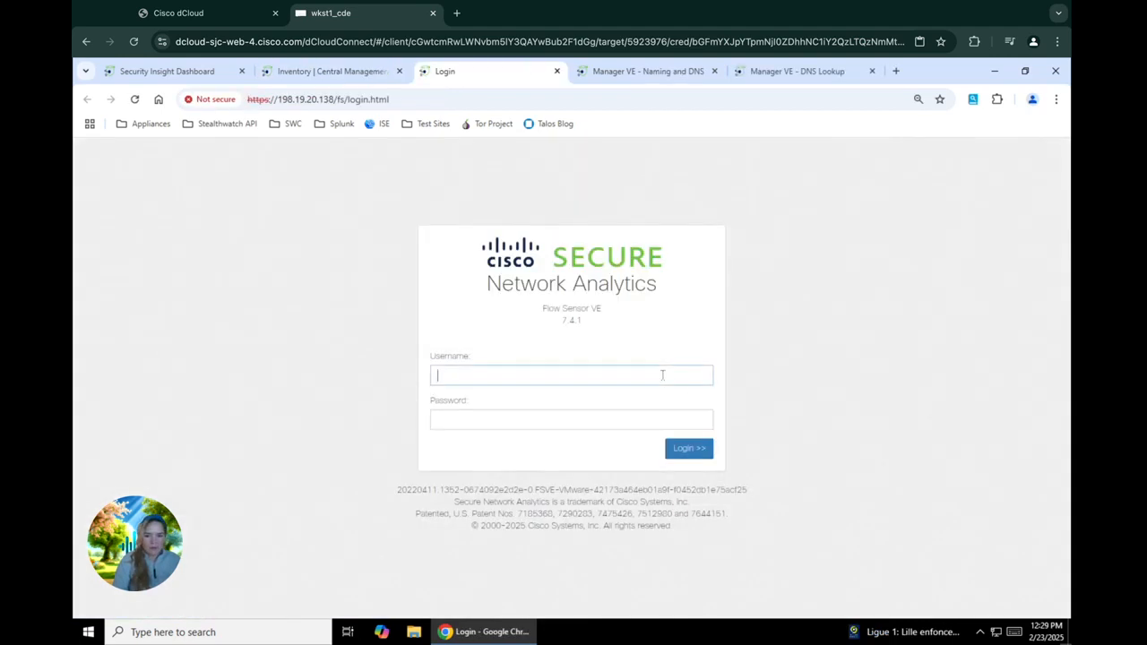
type("admin")
key("Tab")
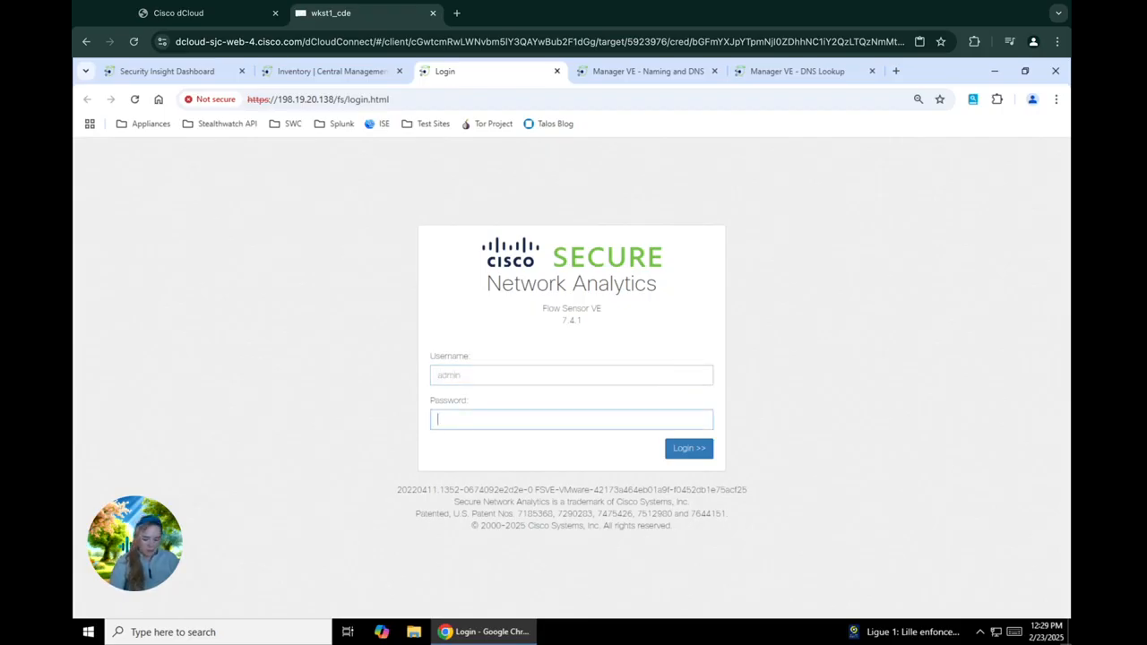
type("••••••••••")
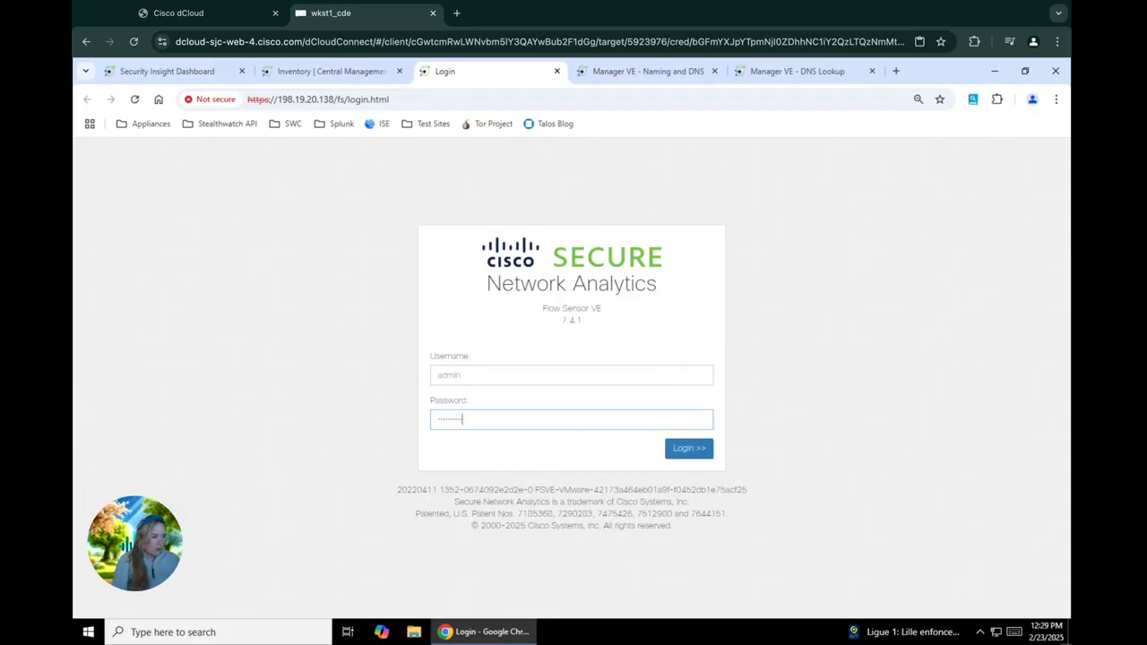
key("Return")
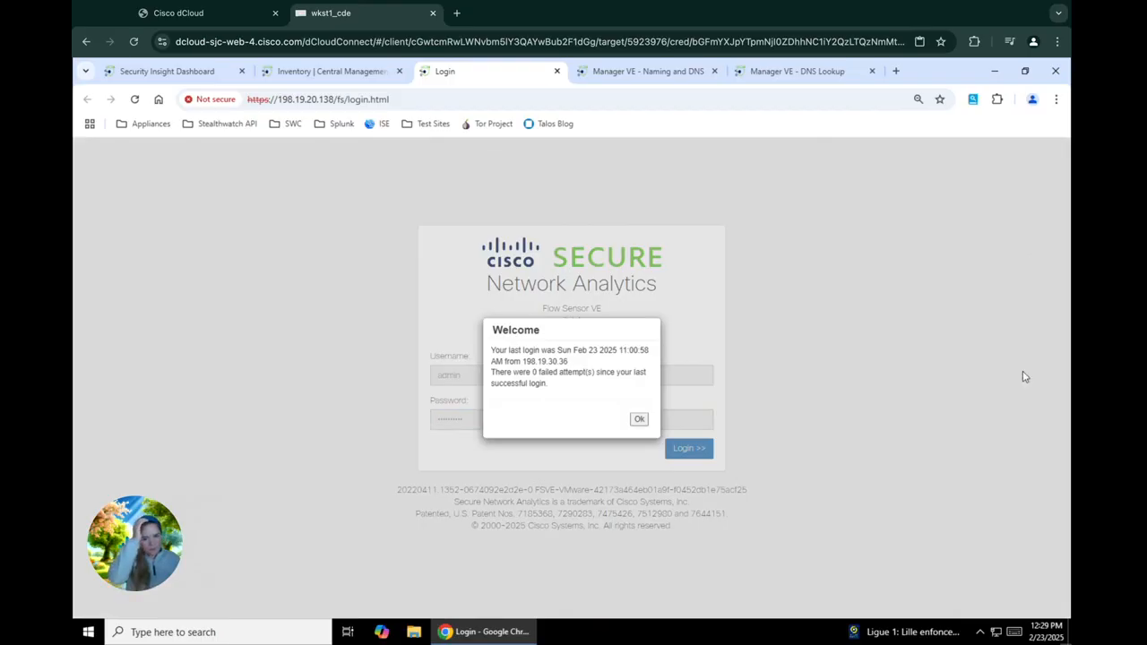
left_click(641, 421)
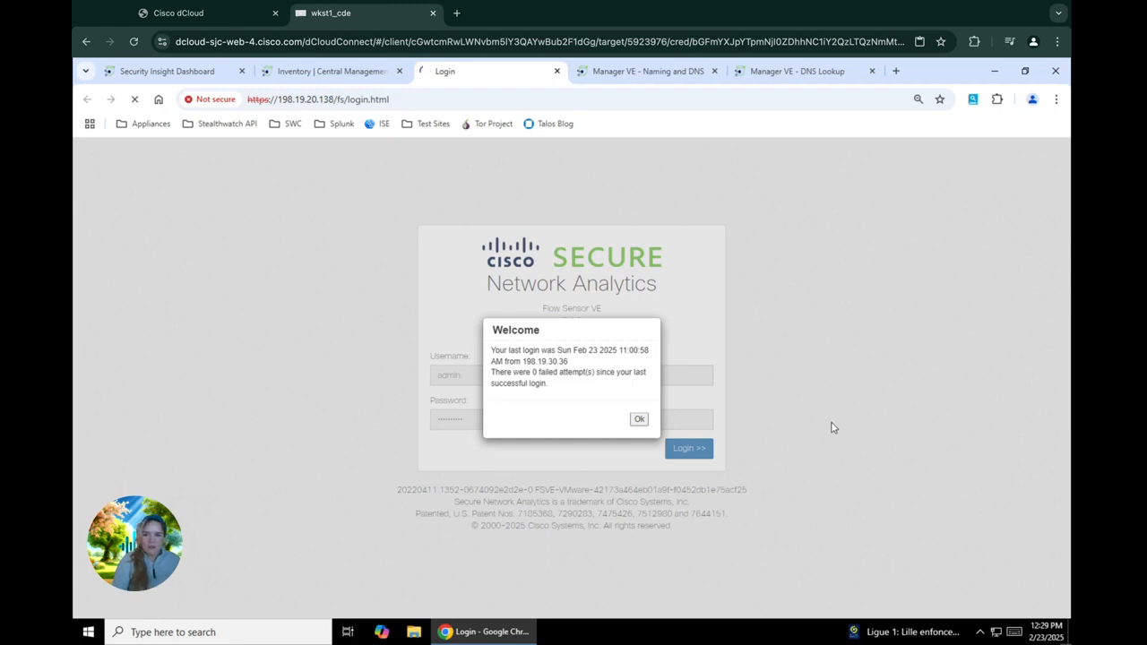
left_click(639, 418)
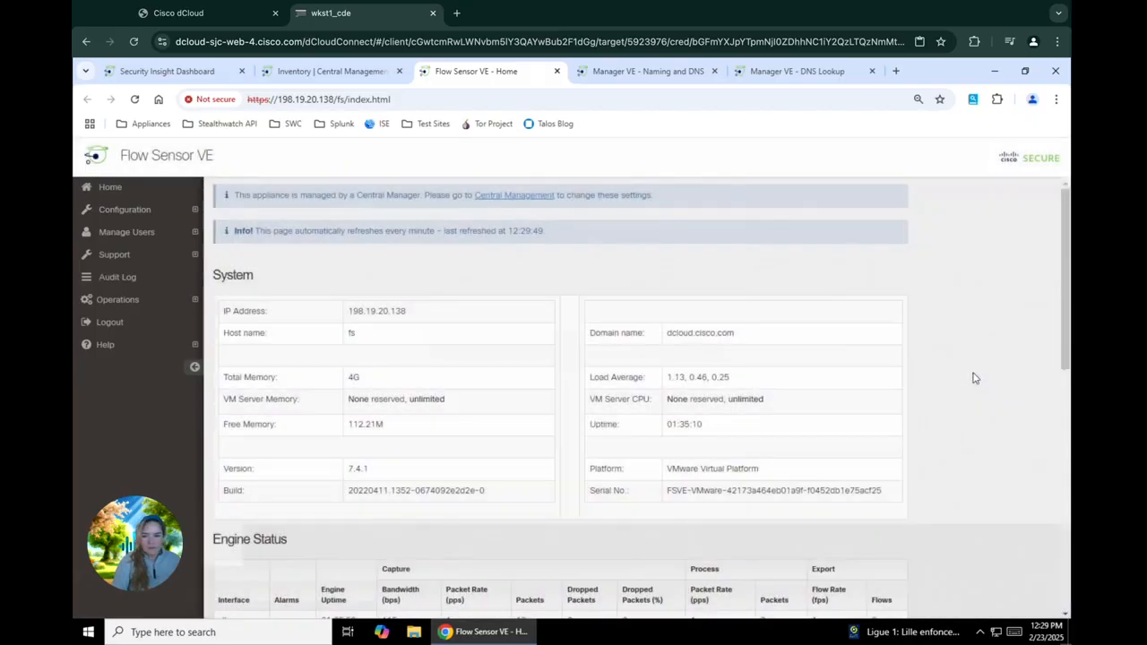
Step: Check the NetFlow collector 198.19.20.137 on port 2055, then go to the Flow Sensor's Advanced Settings page
left_click(149, 212)
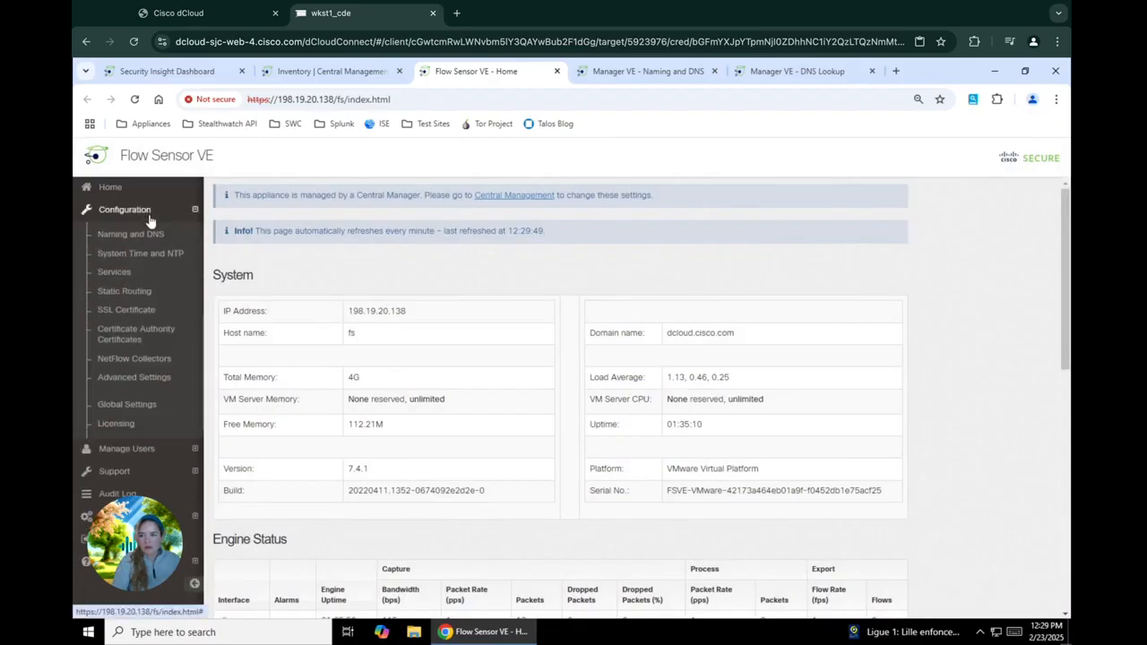
left_click(147, 362)
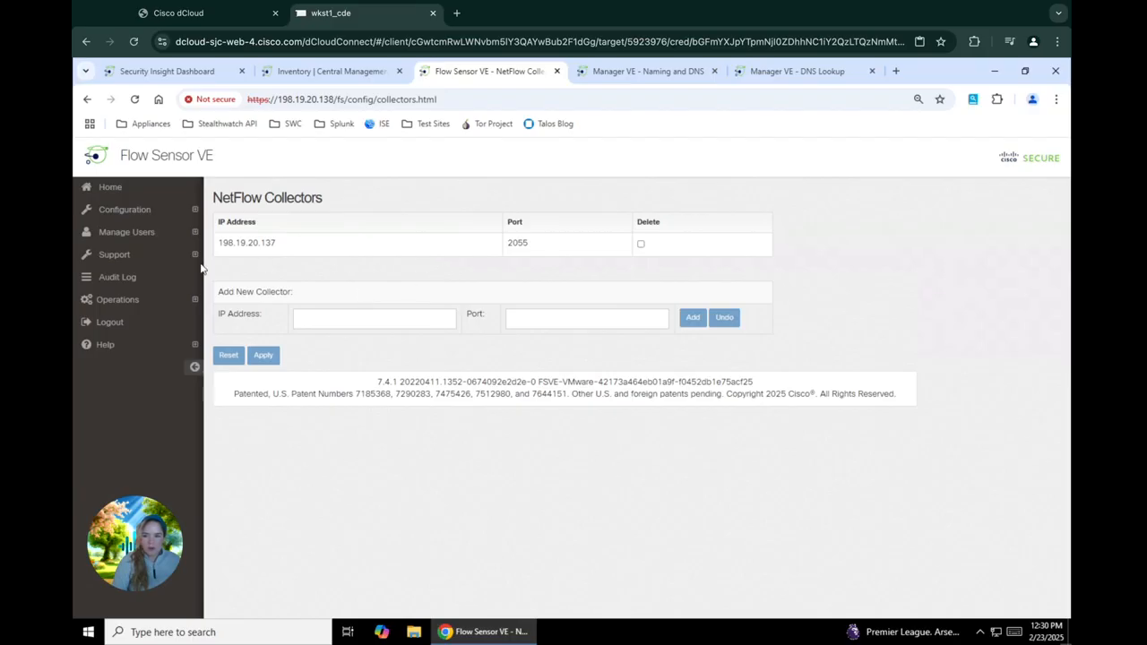
left_click(148, 213)
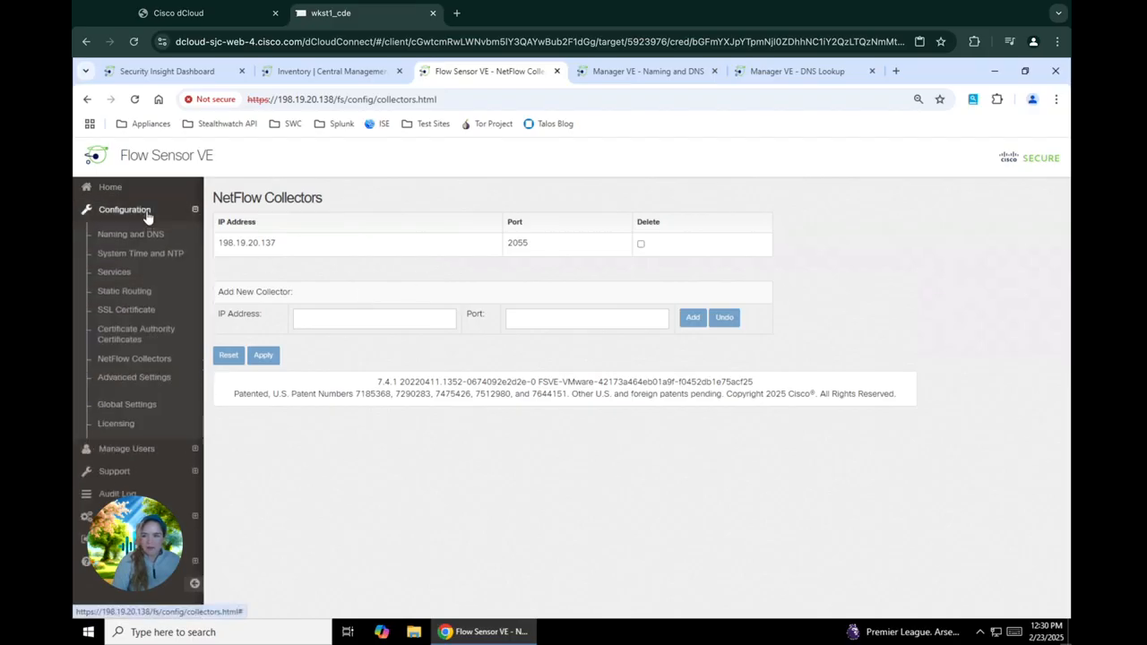
left_click(128, 378)
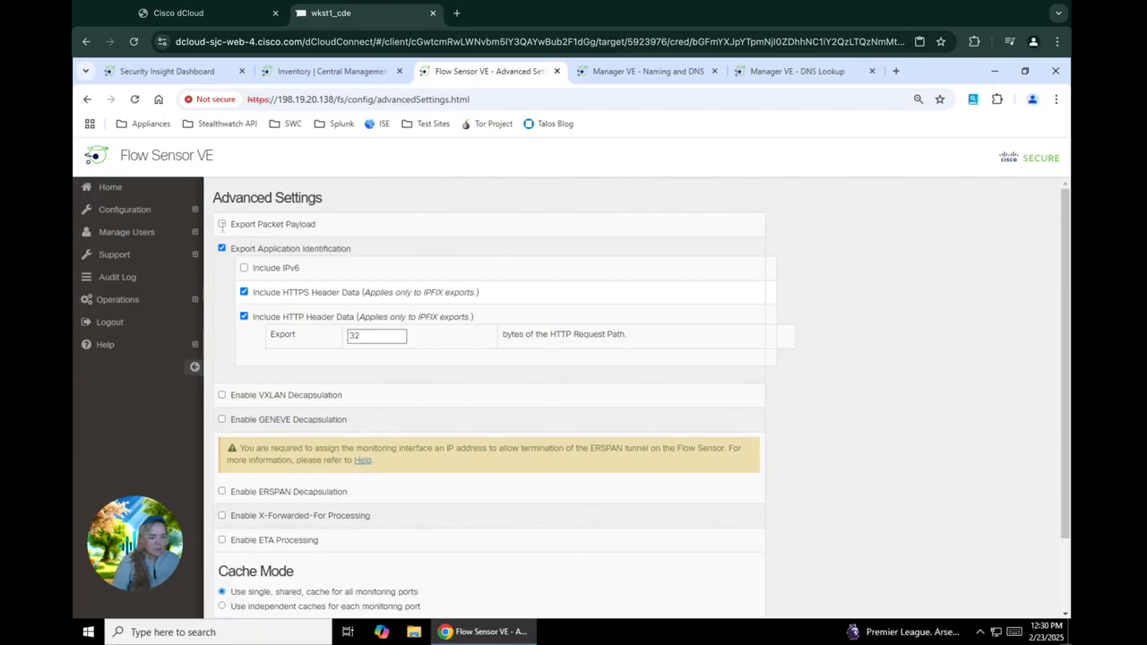
left_click(222, 225)
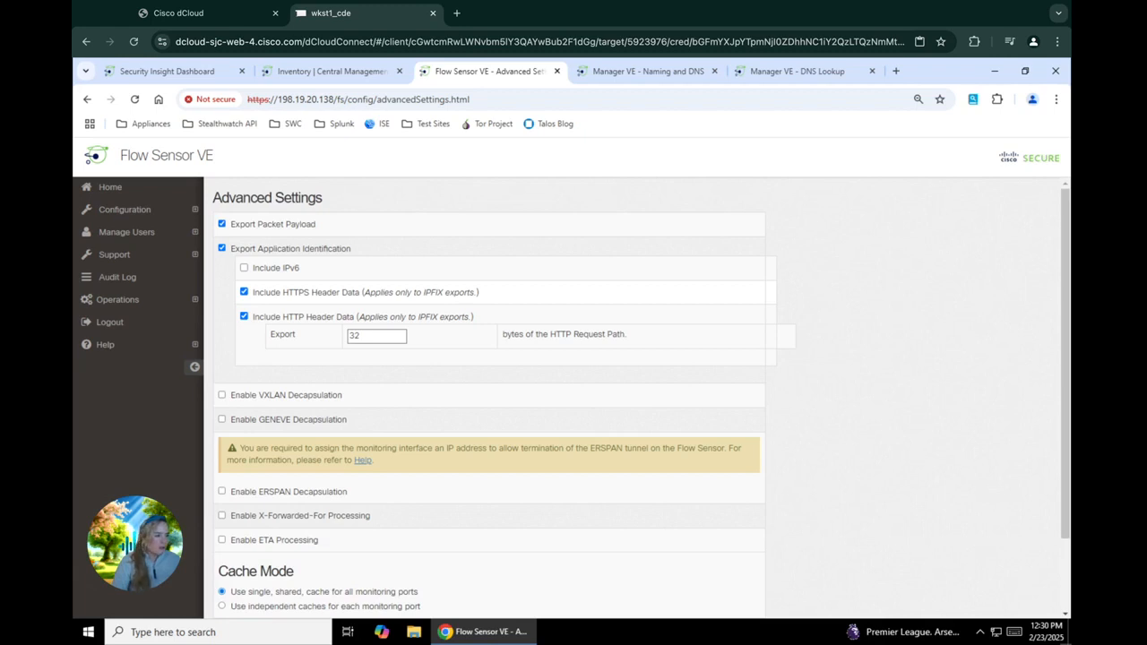
left_click(244, 268)
mouse_move(300, 338)
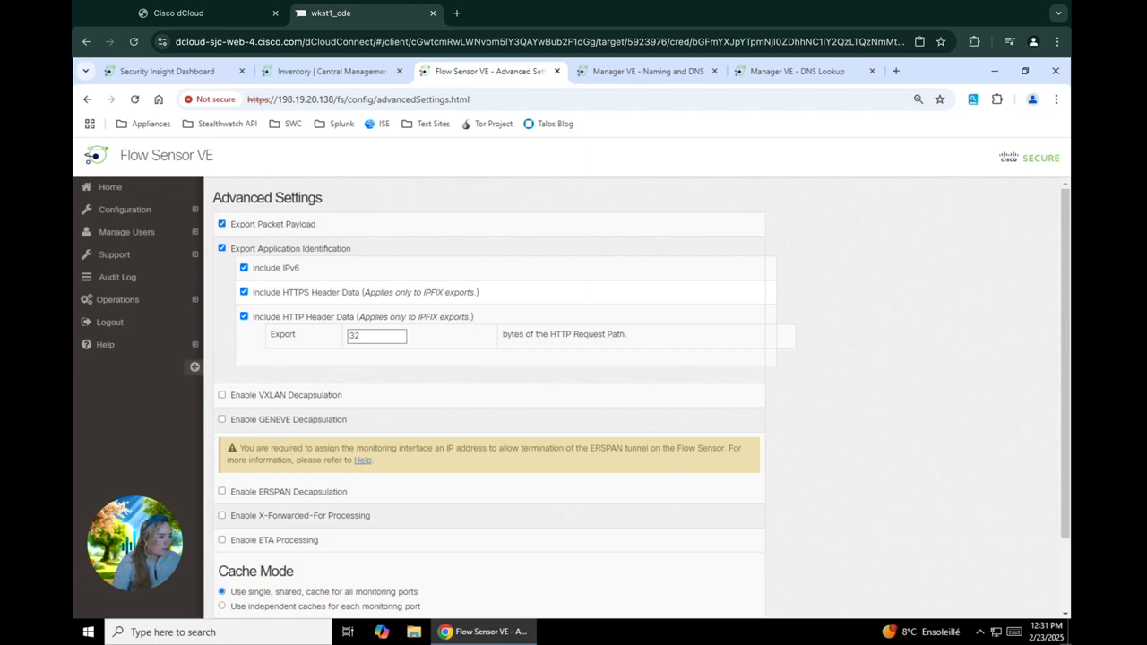
Step: Set the HTTP request path export to 256 bytes and enable ETA processing
double_click(364, 335)
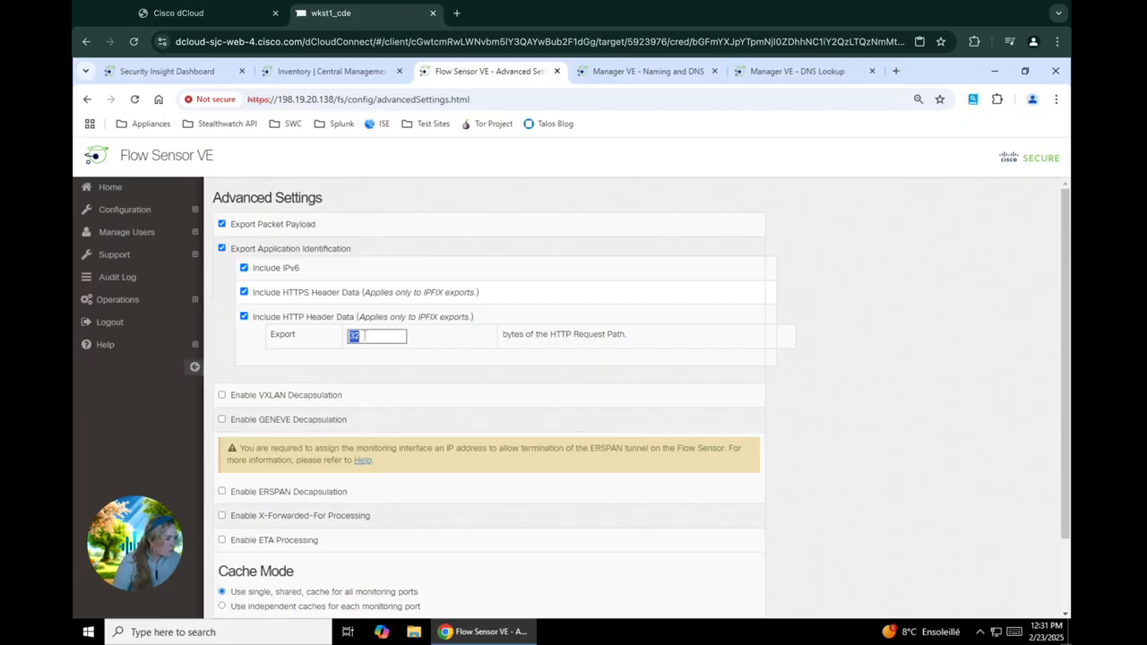
type("2")
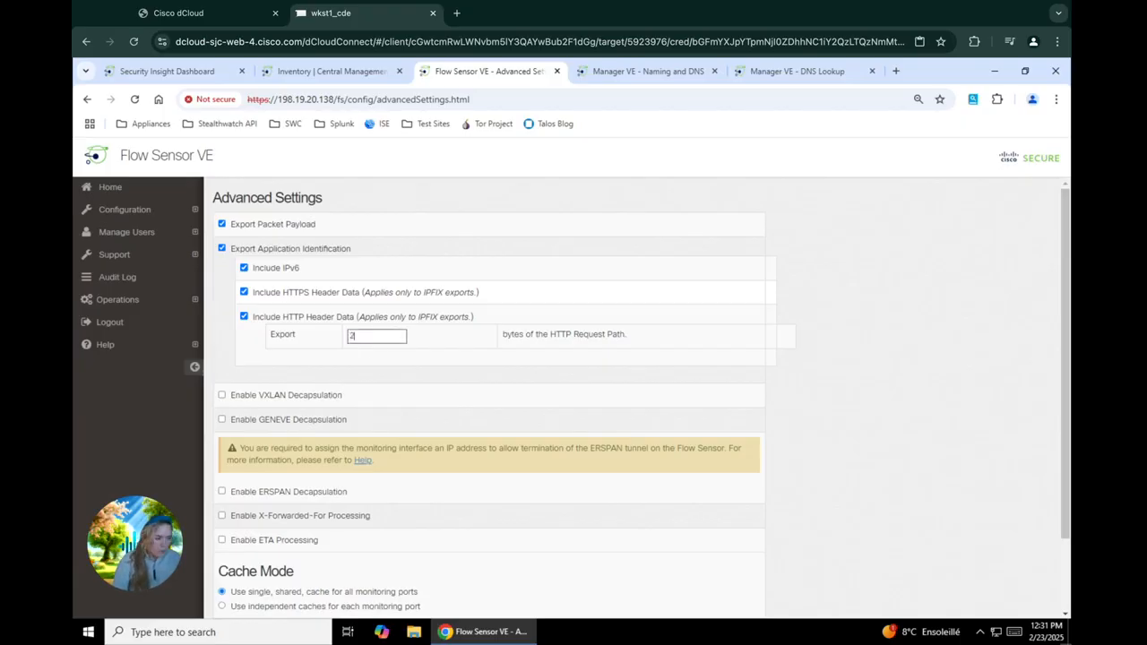
type("56")
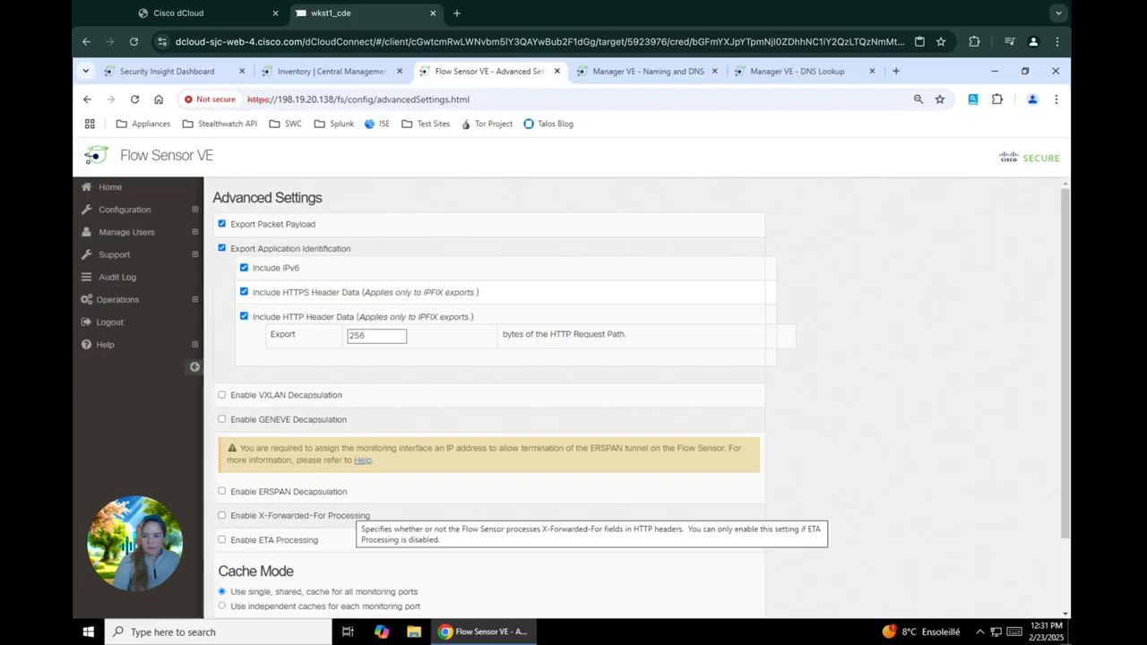
left_click(222, 540)
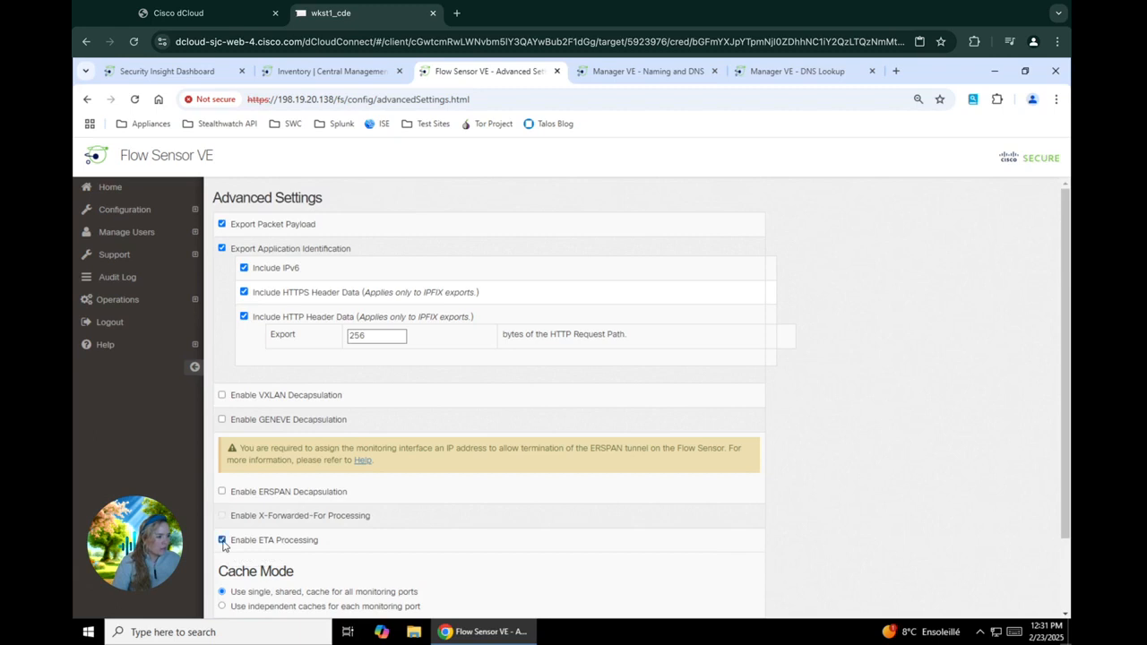
Step: Apply the advanced settings and close the Flow Sensor VE page
scroll(327, 558, "down", 2)
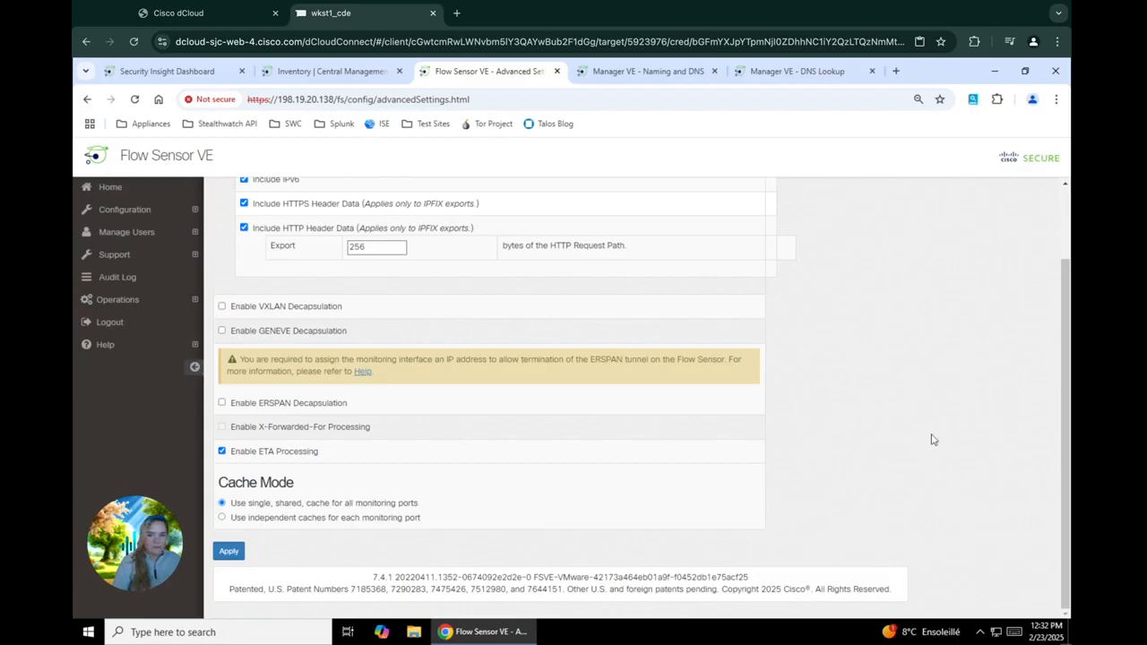
scroll(744, 330, "up", 1)
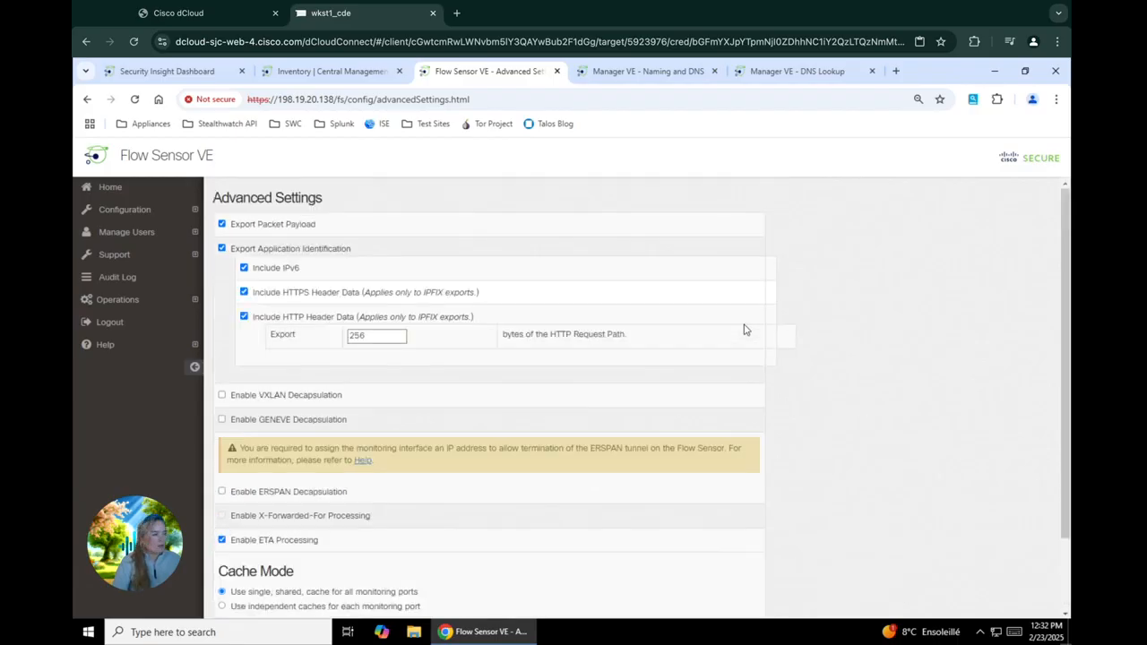
scroll(744, 330, "down", 1)
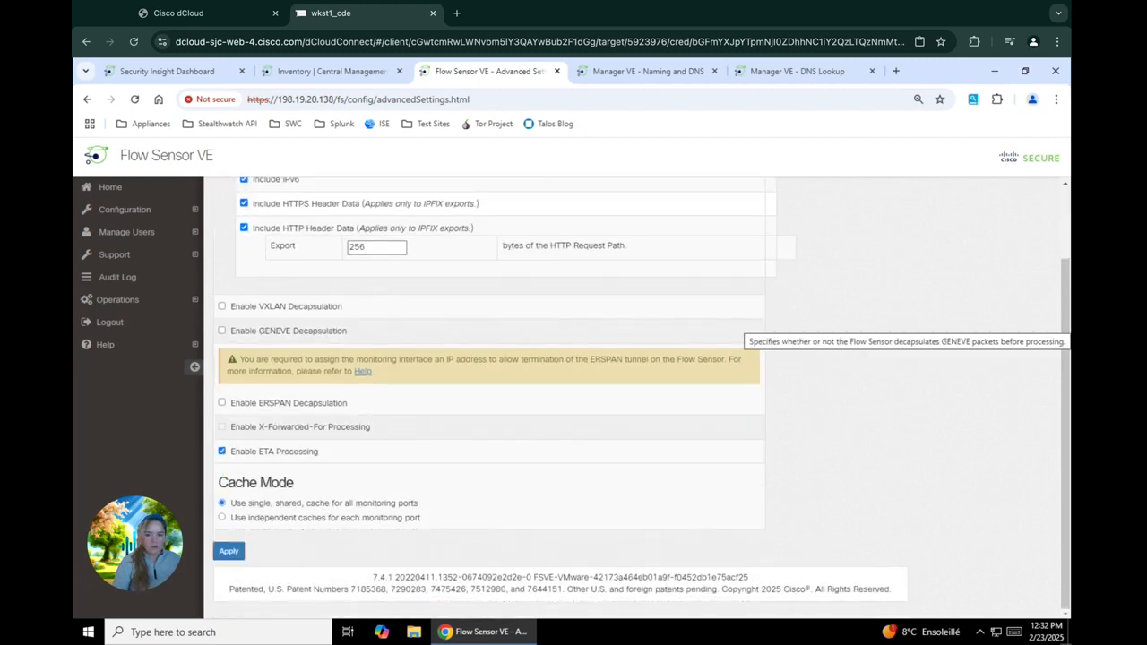
left_click(230, 550)
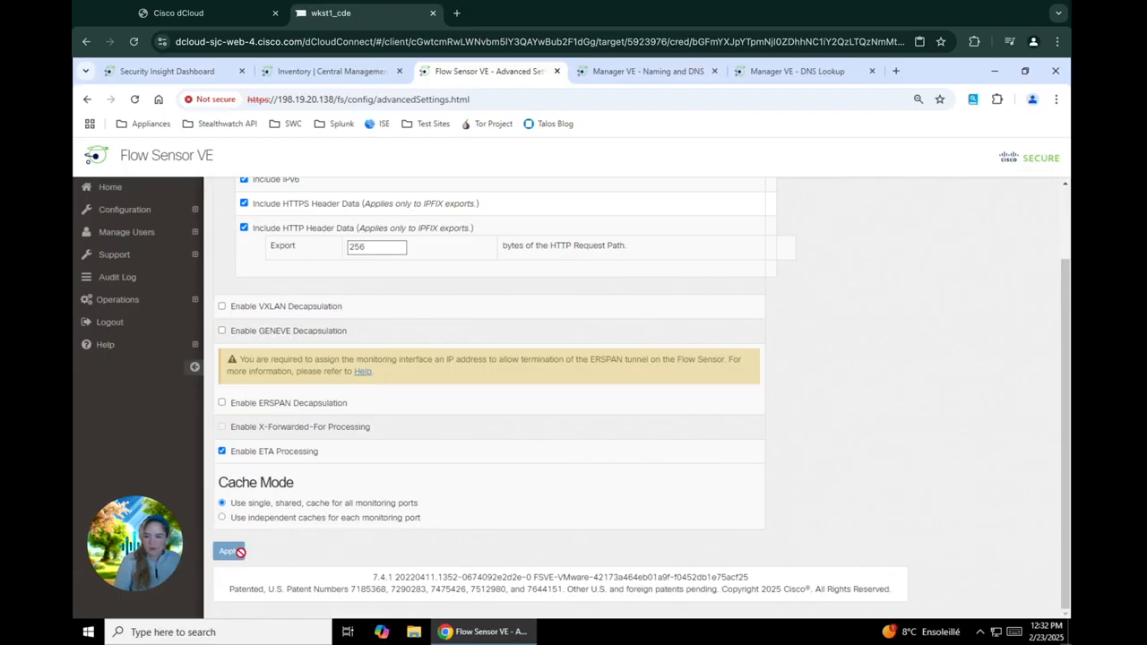
scroll(674, 410, "up", 1)
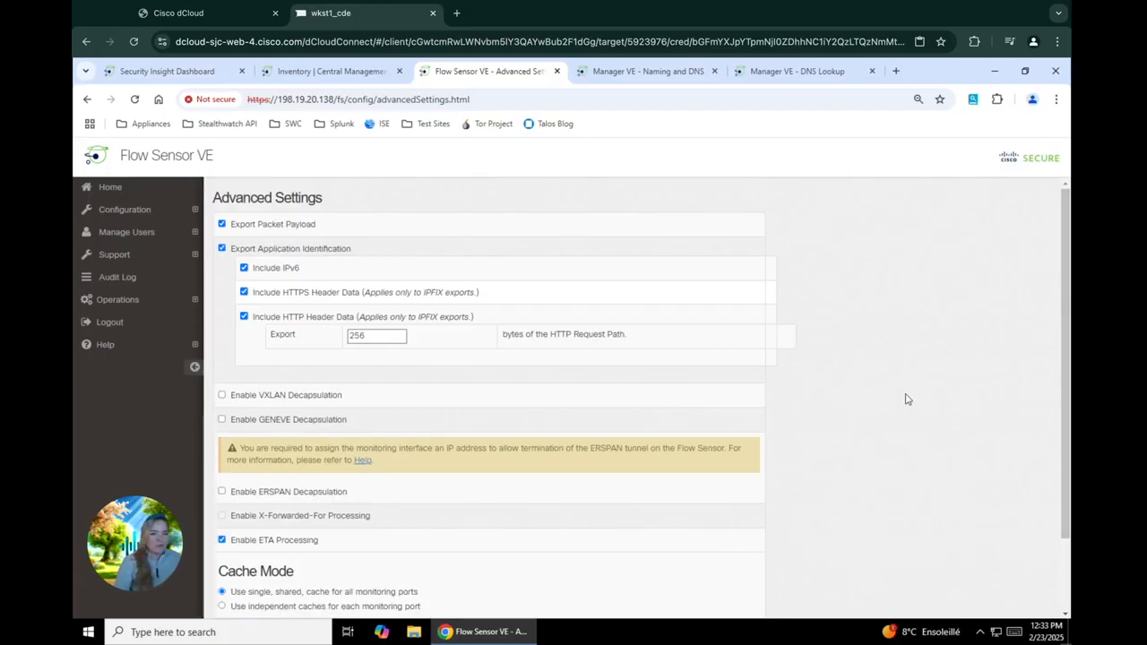
left_click(556, 71)
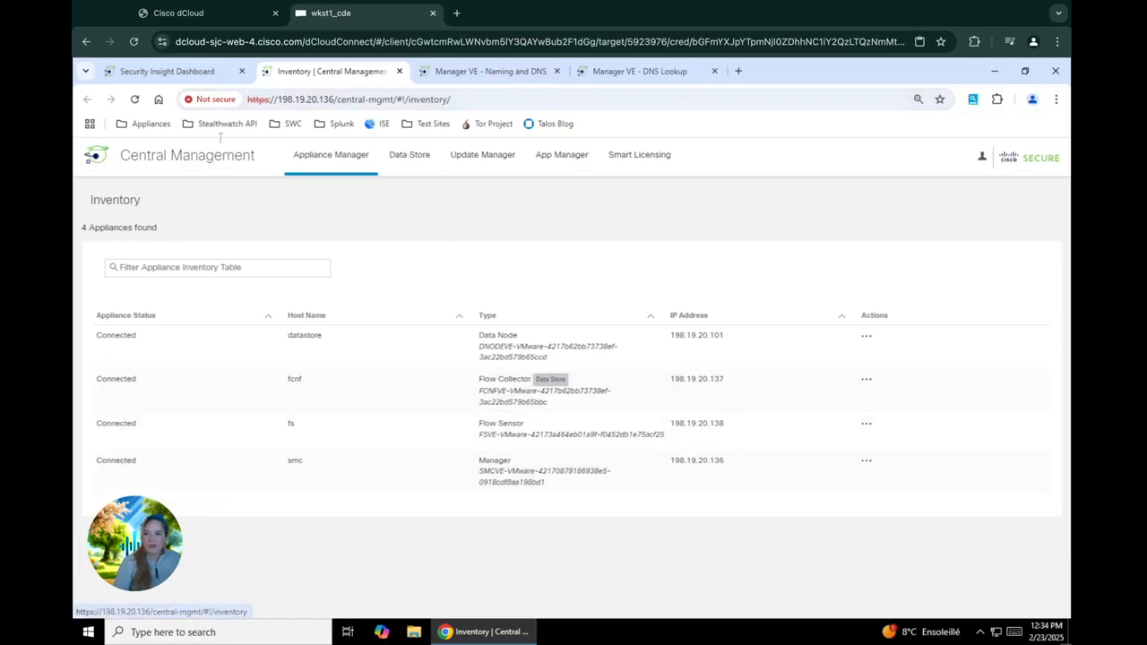
Step: Open the Appliances bookmark folder to list the saved appliance links
left_click(154, 125)
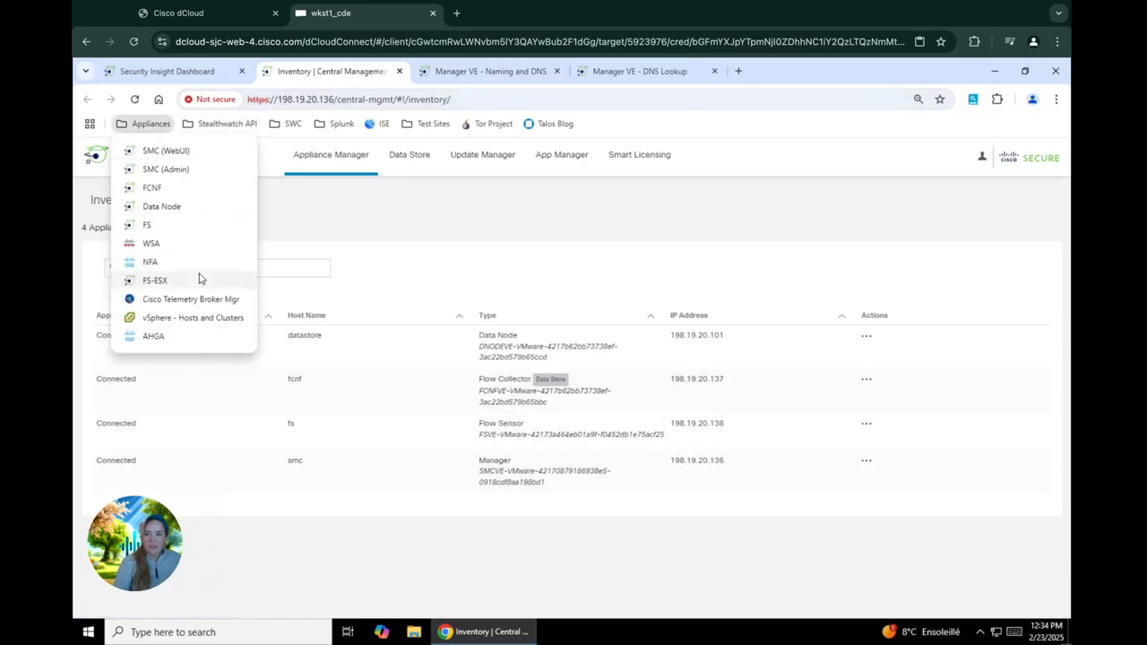
Step: Go to the Cisco Telemetry Broker Mgr at 198.19.20.150, bypassing the certificate warning
left_click(202, 304)
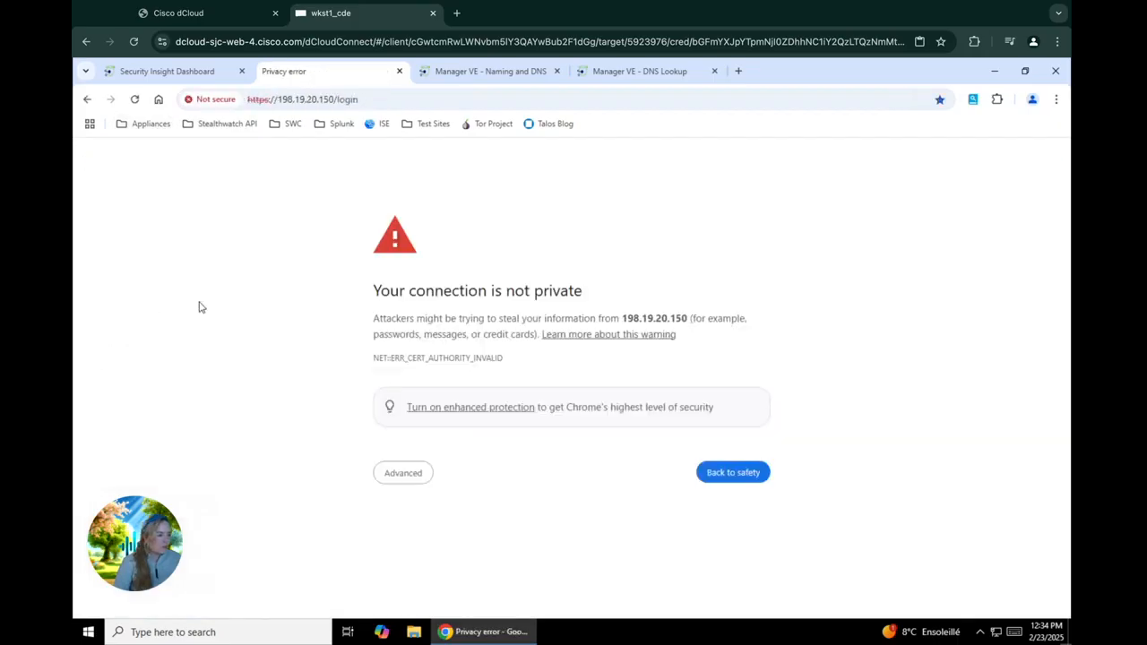
left_click(411, 474)
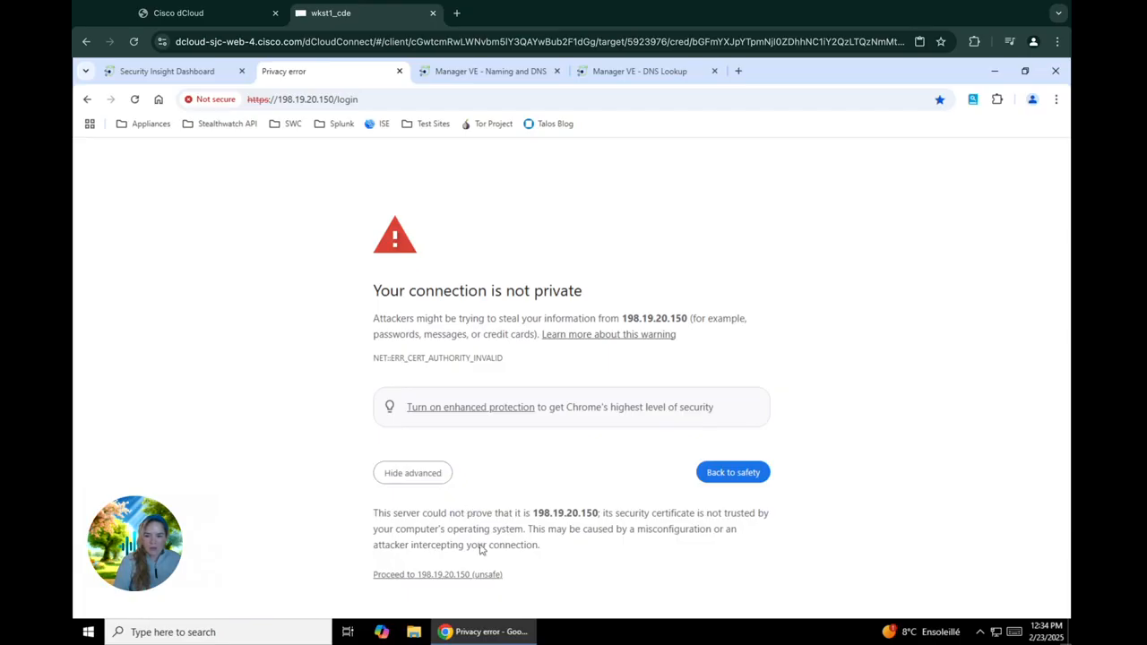
left_click(473, 576)
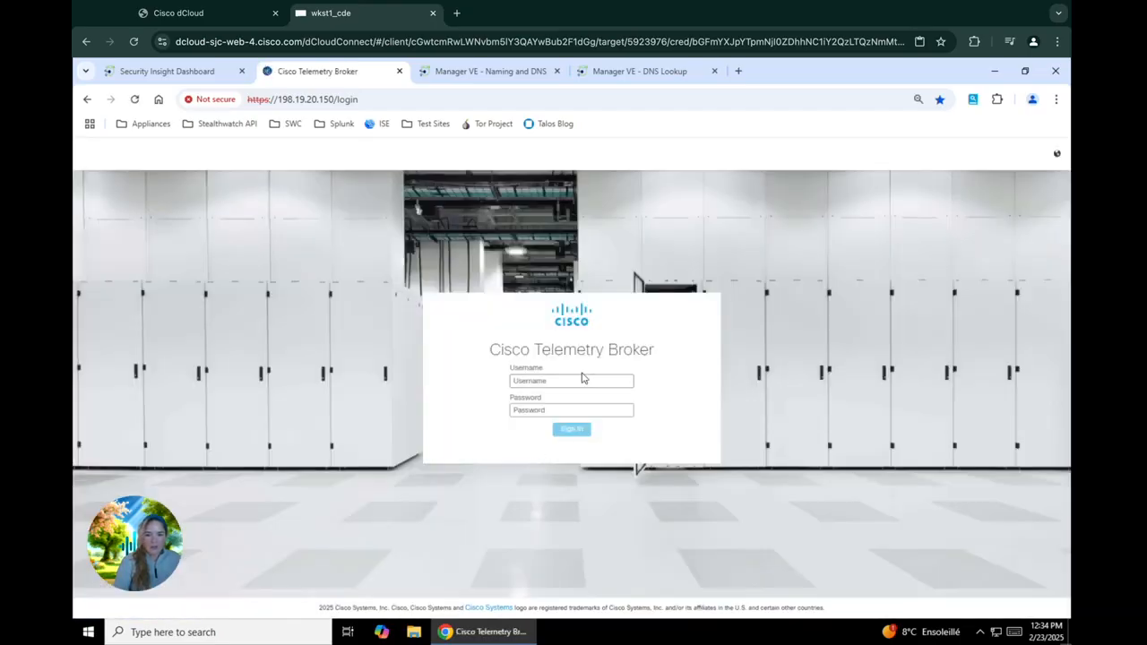
Step: Sign in with the saved administrator username and its password
left_click(578, 381)
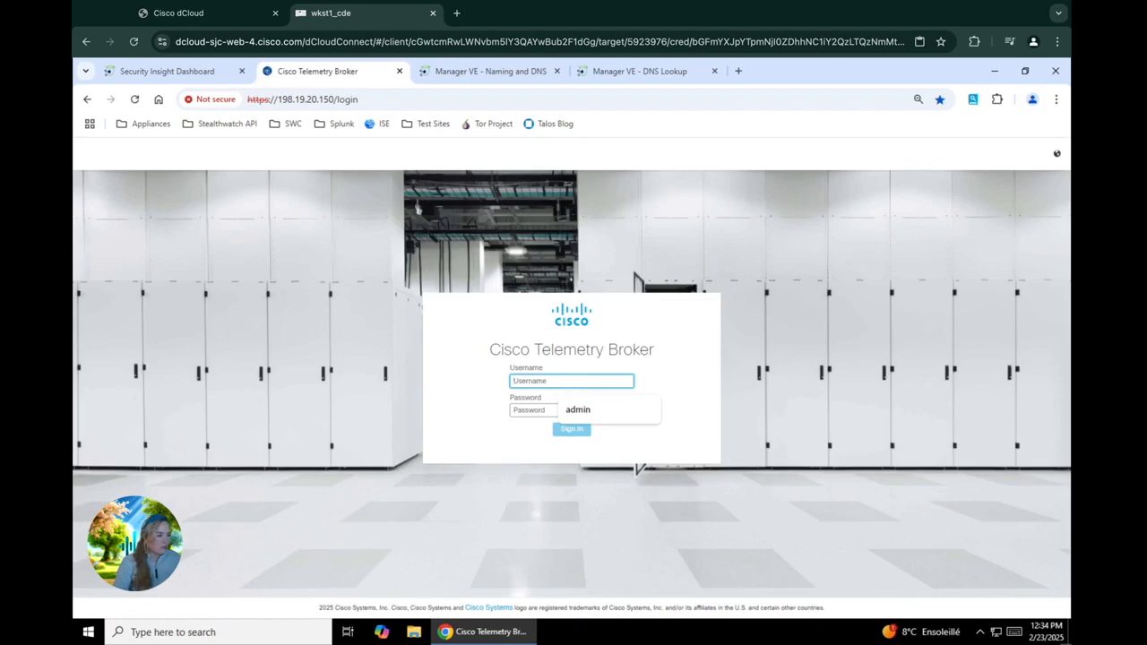
left_click(568, 408)
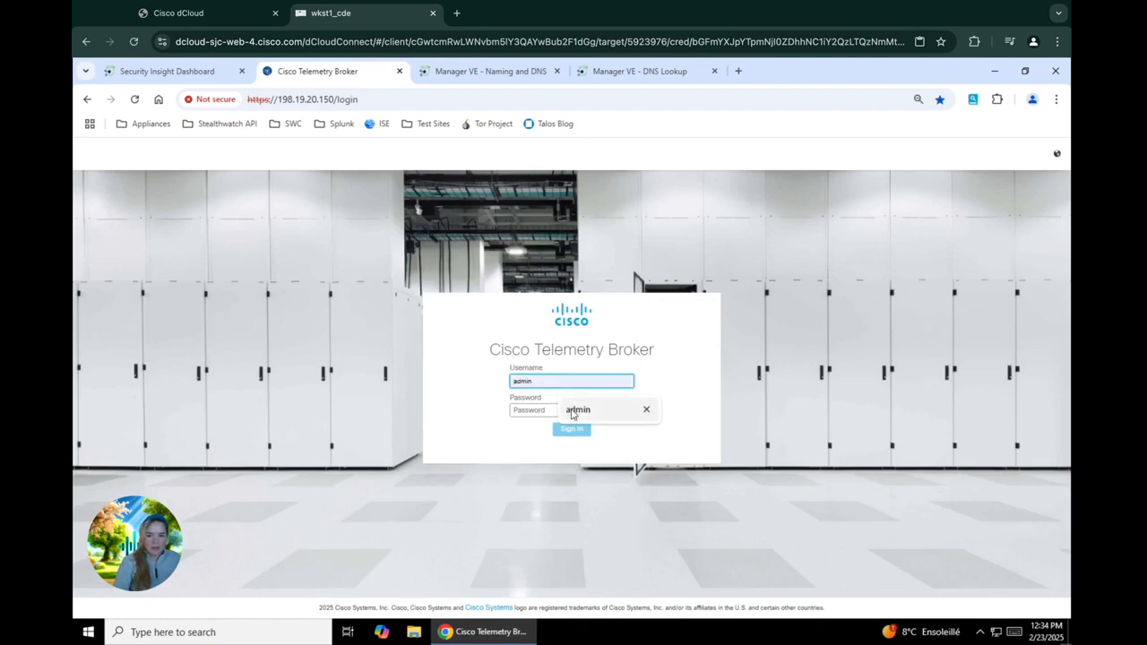
left_click(568, 410)
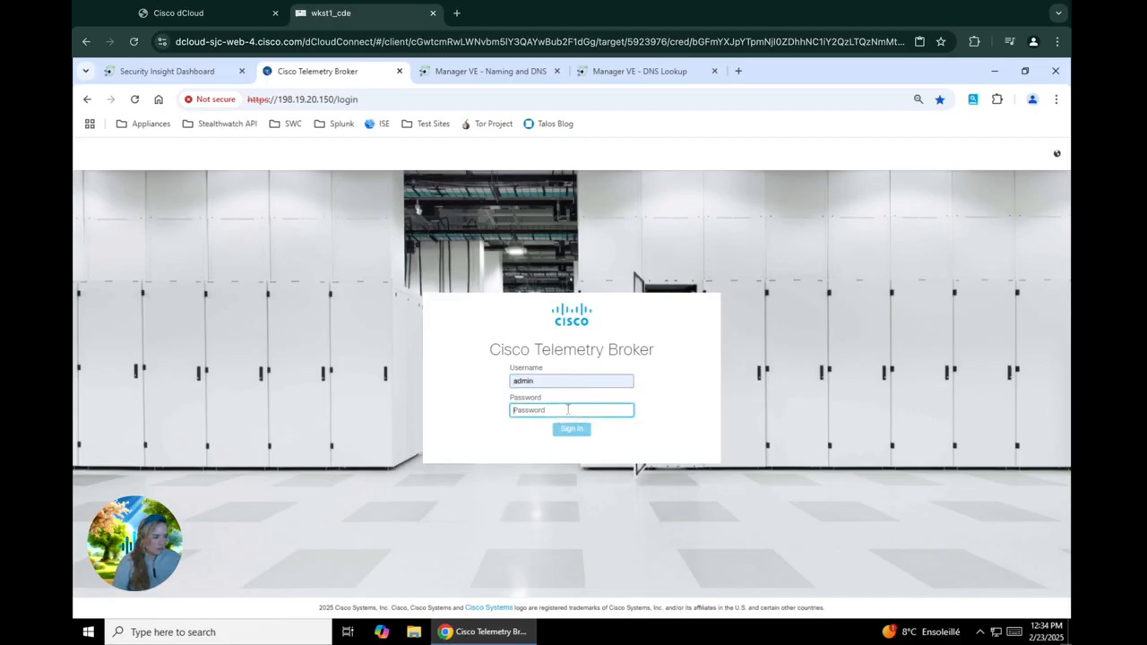
type("C")
key("BackSpace")
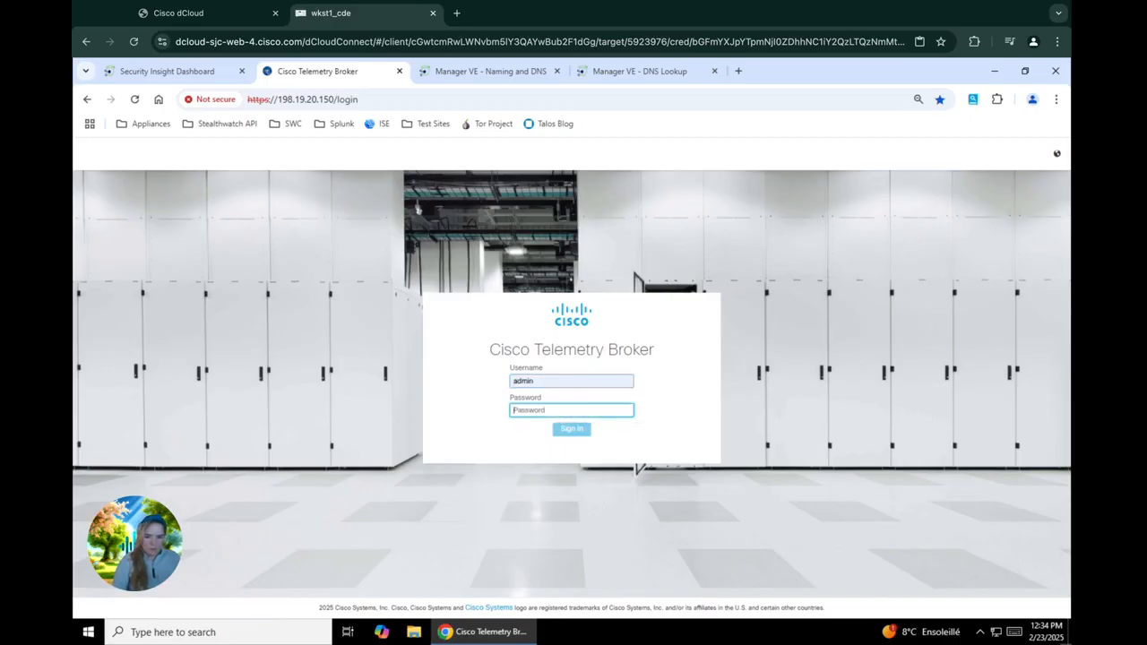
type("C1sco123")
key("Return")
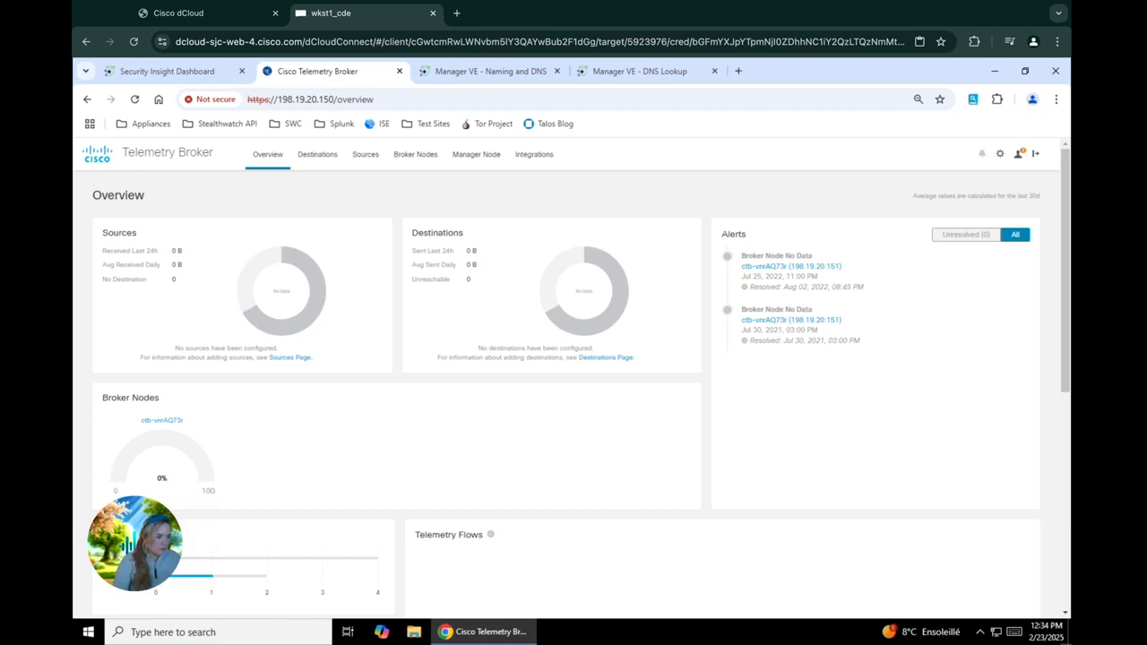
Step: Go to the empty Destinations page and show the destination types available to add
left_click(319, 161)
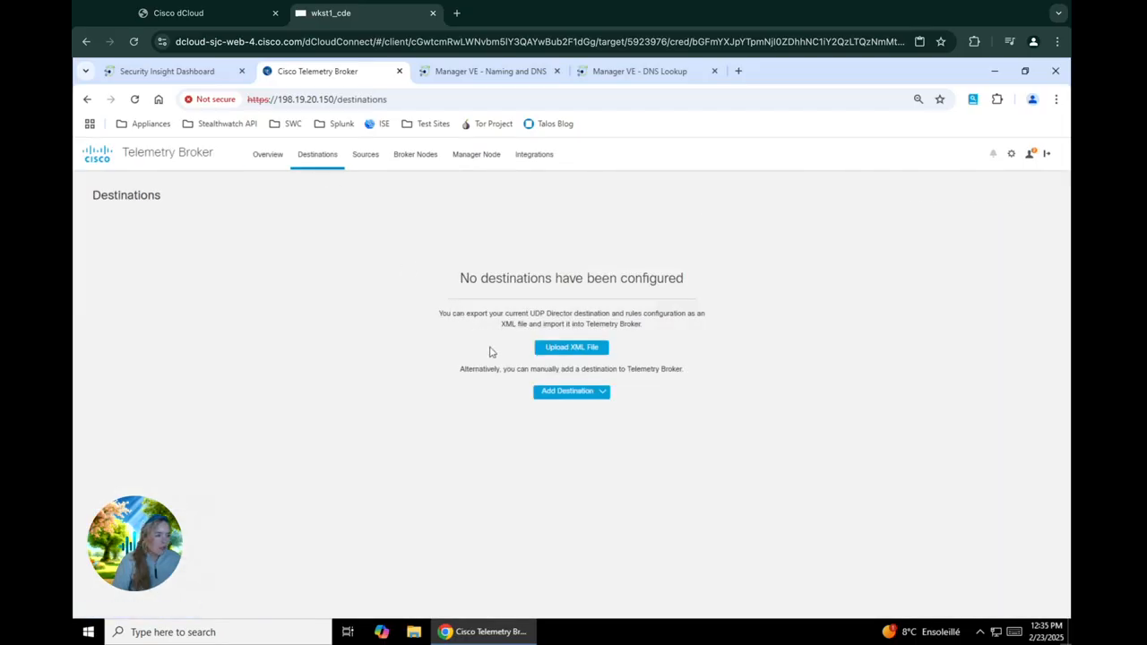
left_click(568, 392)
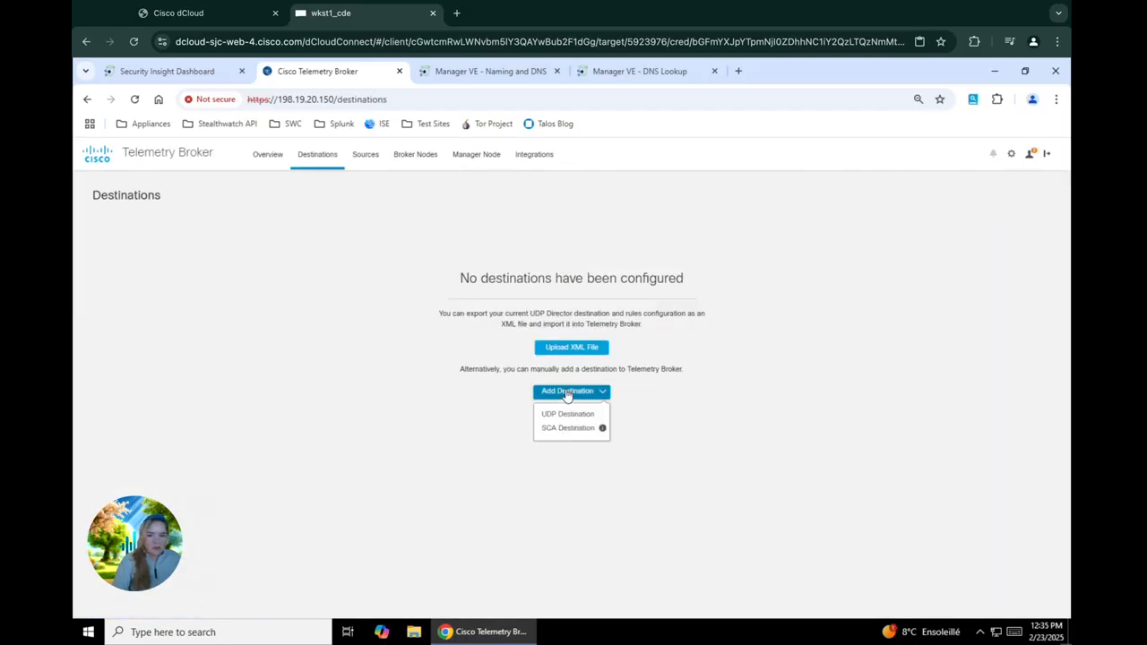
Step: Create UDP destination 'SNA FC' at 198.19.20.137 on port 2055 and save it
left_click(568, 414)
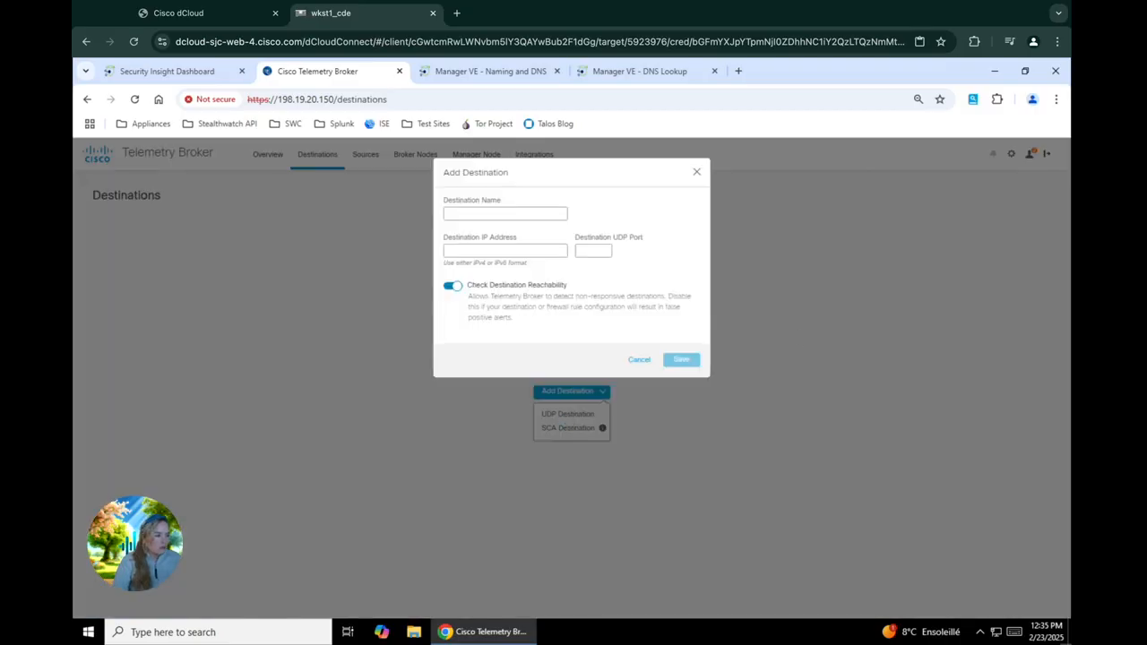
left_click(485, 217)
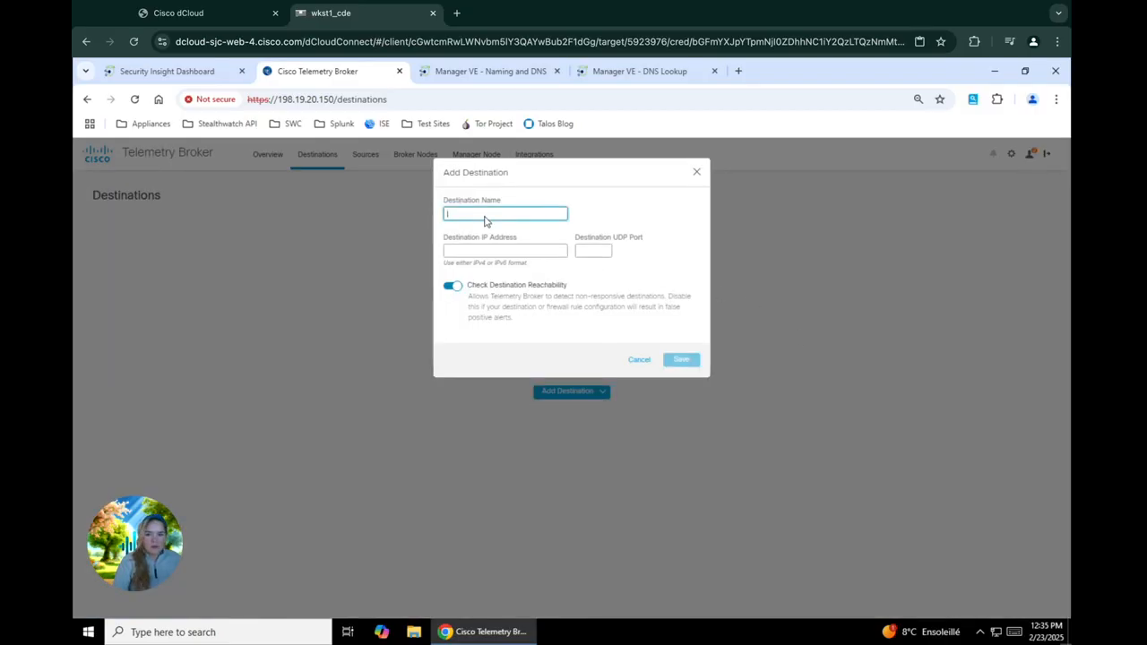
type("SNA")
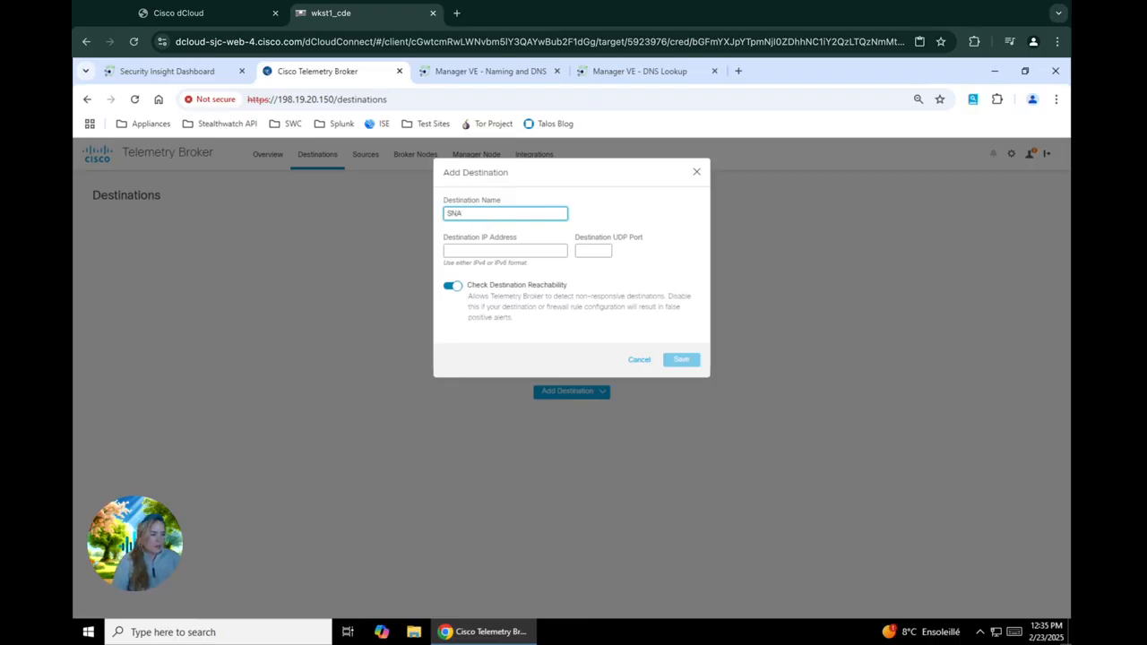
type(" FC")
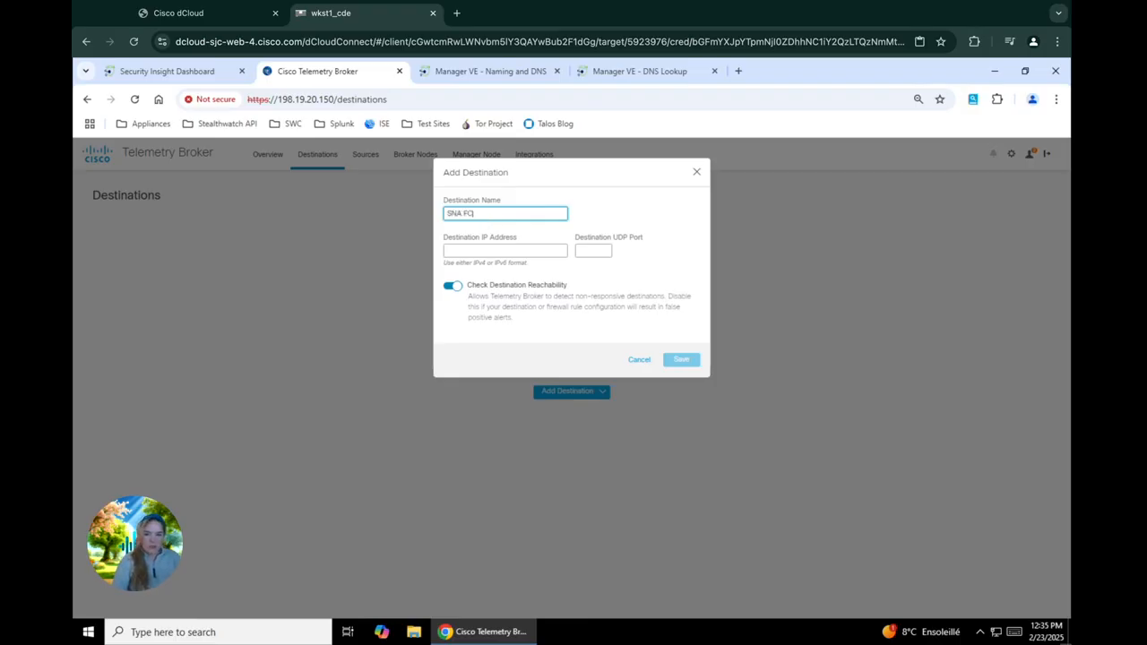
left_click(485, 250)
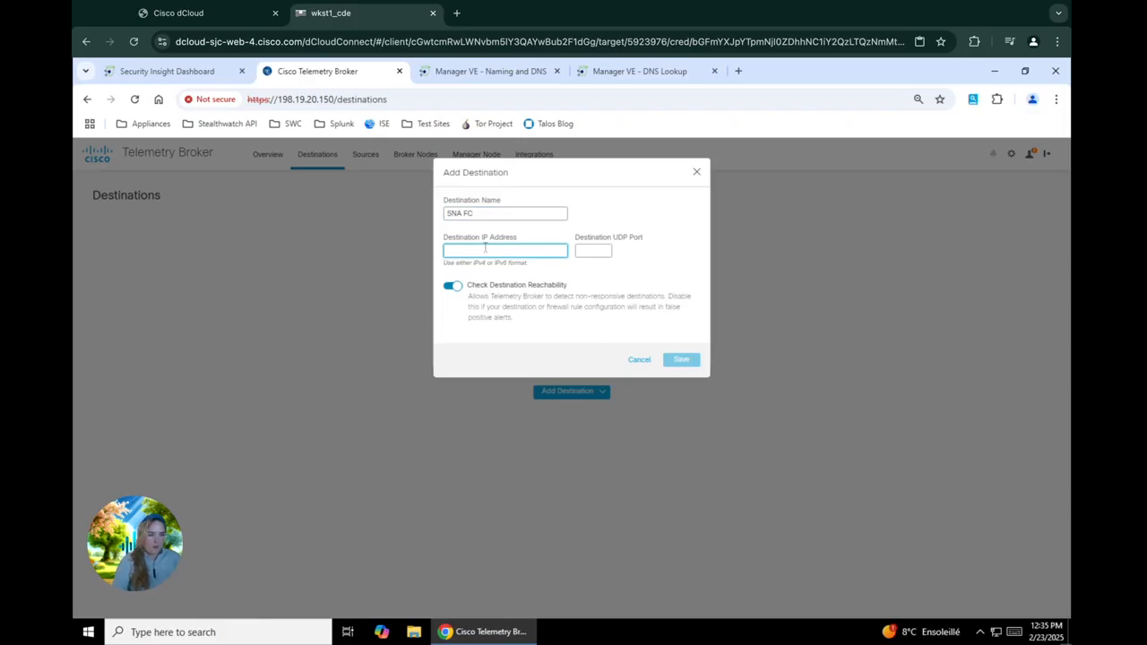
type("198")
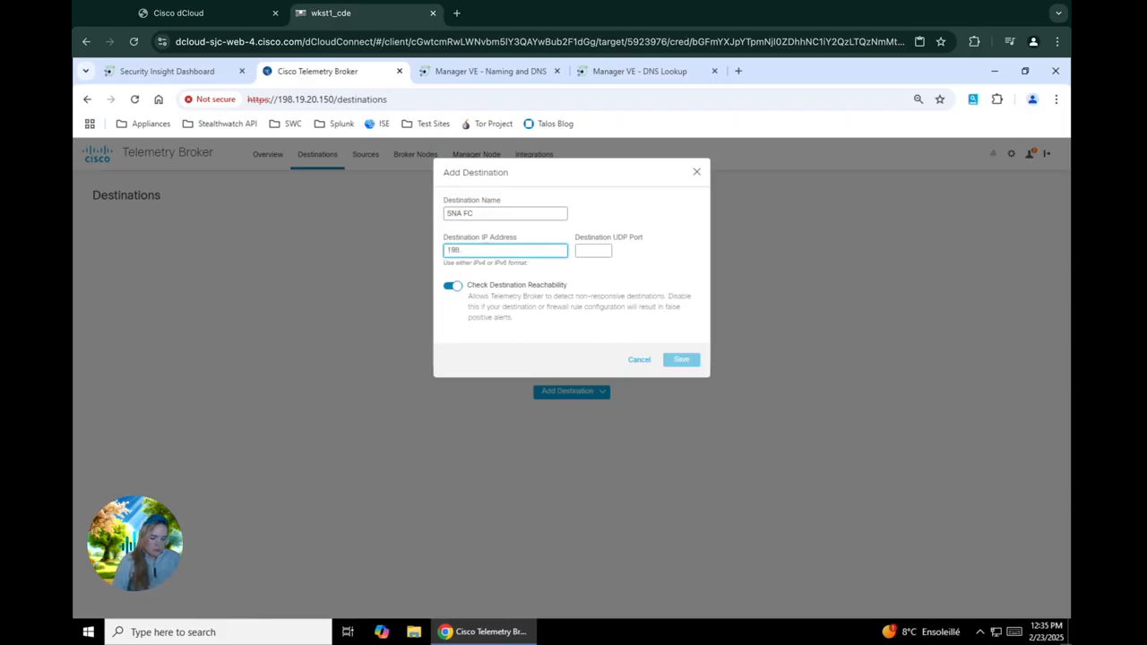
type(".19.20")
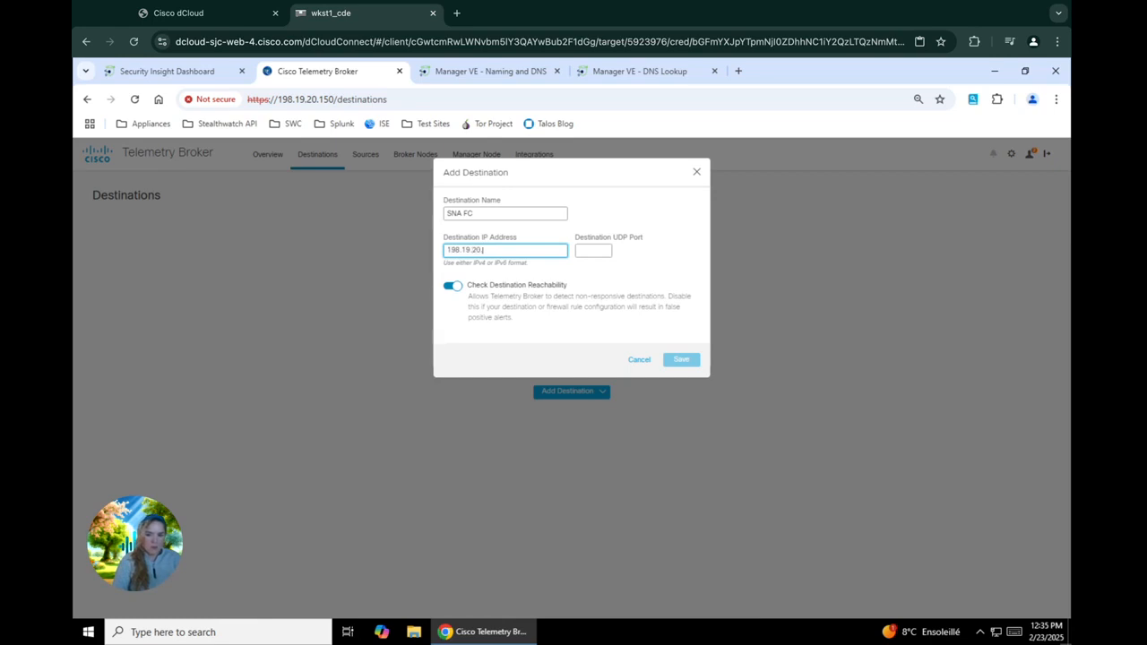
type(".137")
left_click(604, 250)
type("2055")
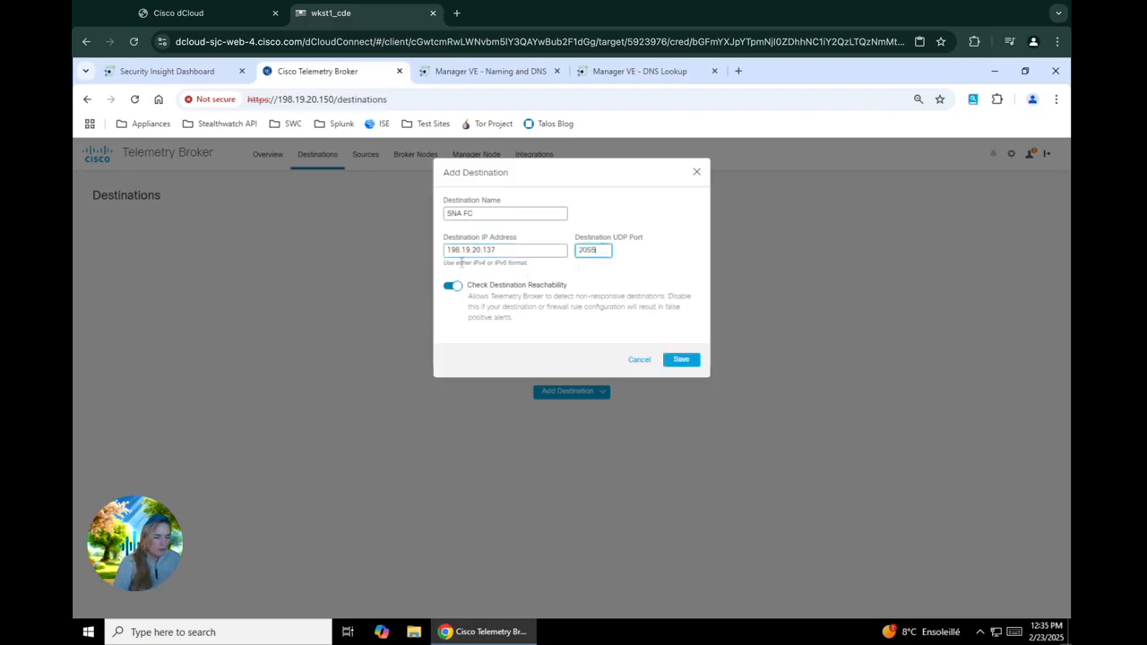
left_click(687, 365)
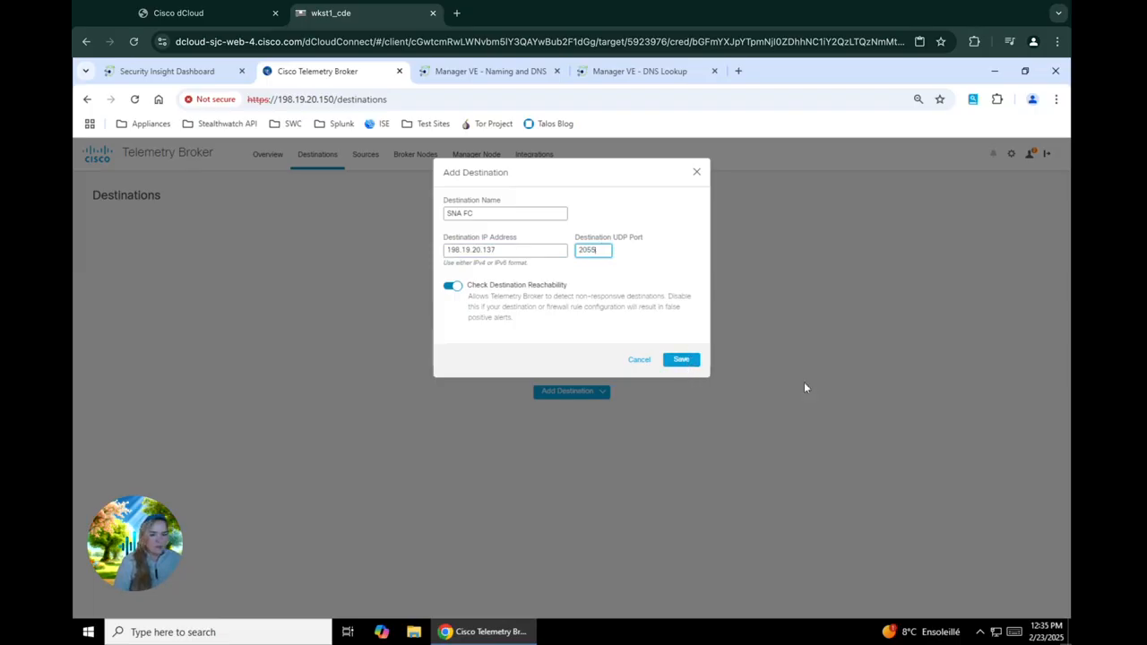
left_click(675, 363)
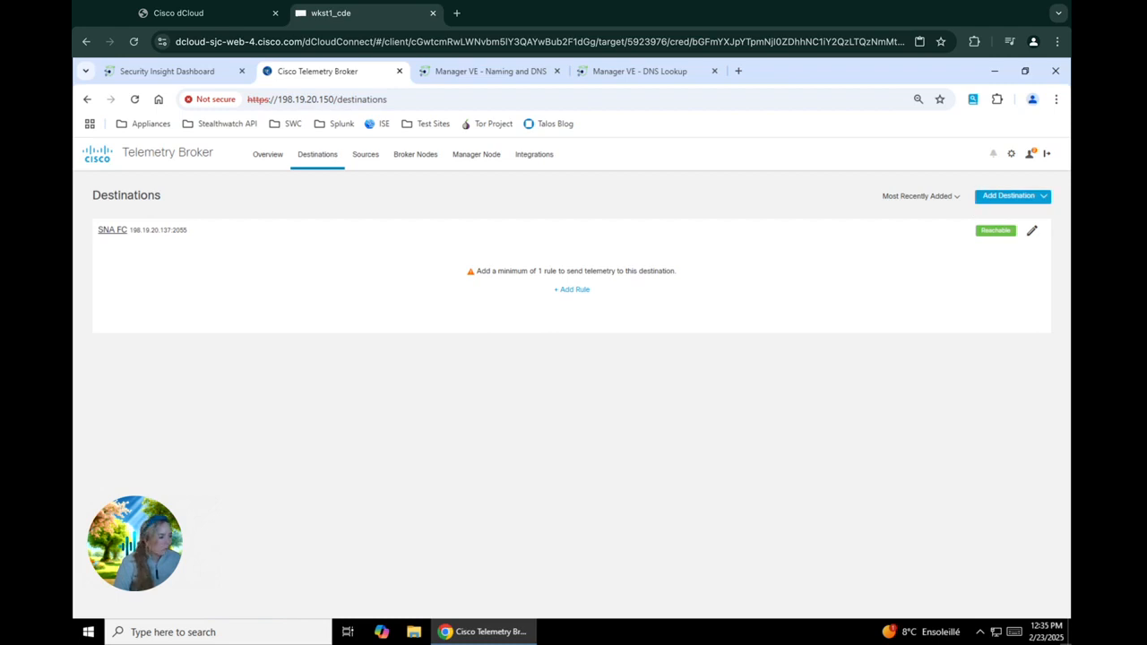
Step: Add a receiving rule on UDP port 2055 to the SNA FC destination
left_click(573, 290)
left_click(472, 218)
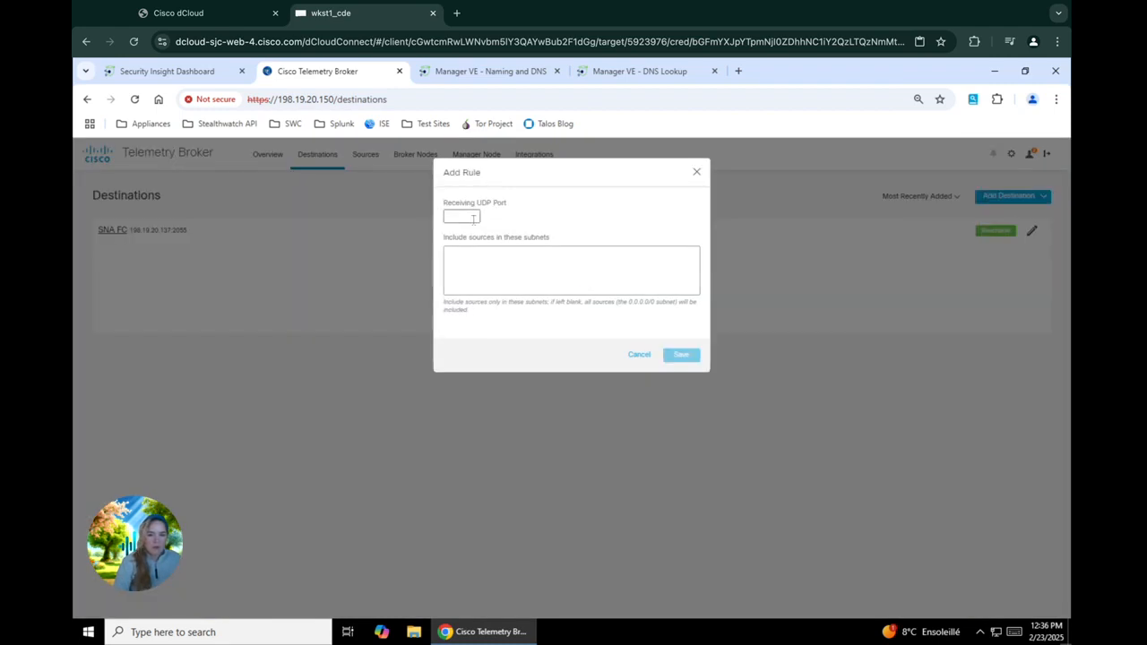
type("2")
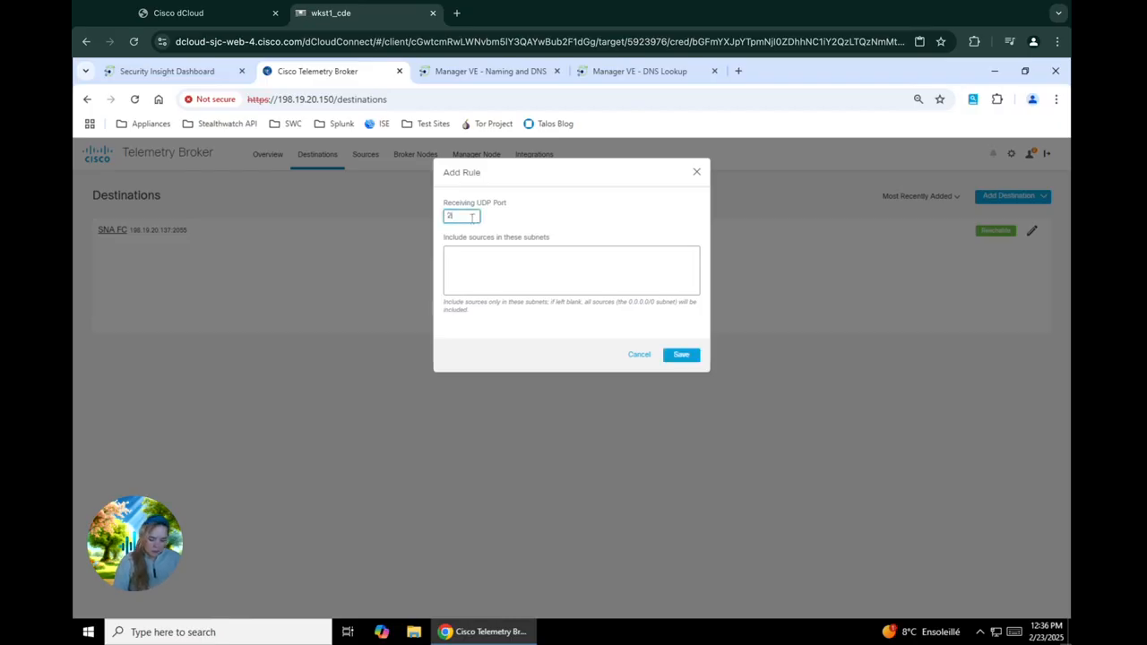
type("055")
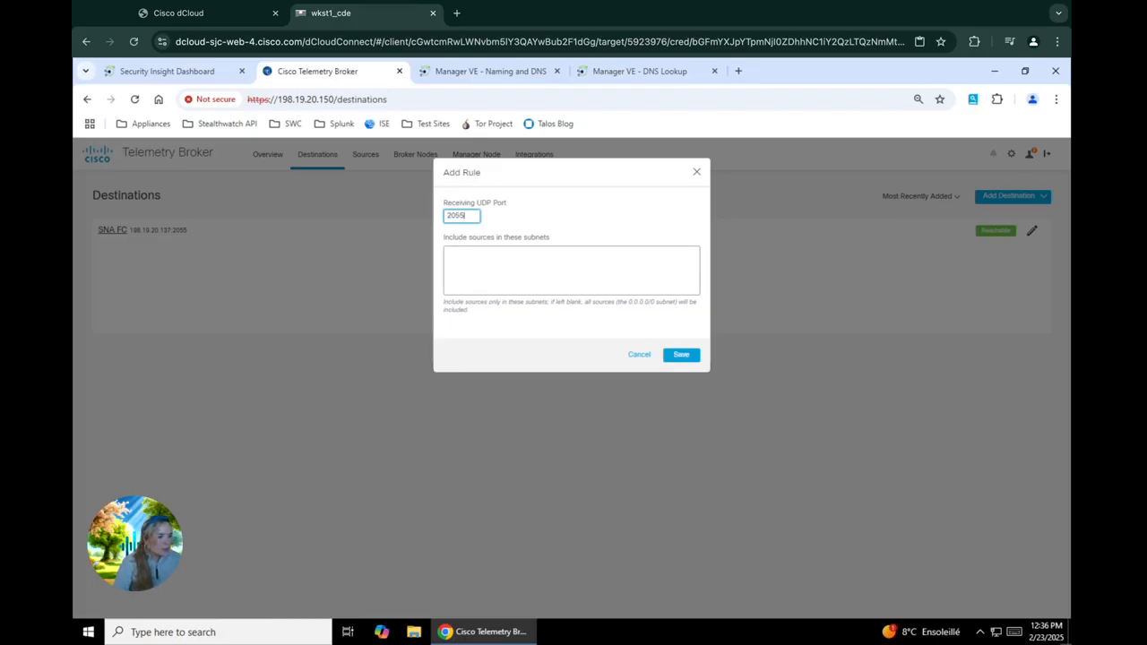
left_click(681, 354)
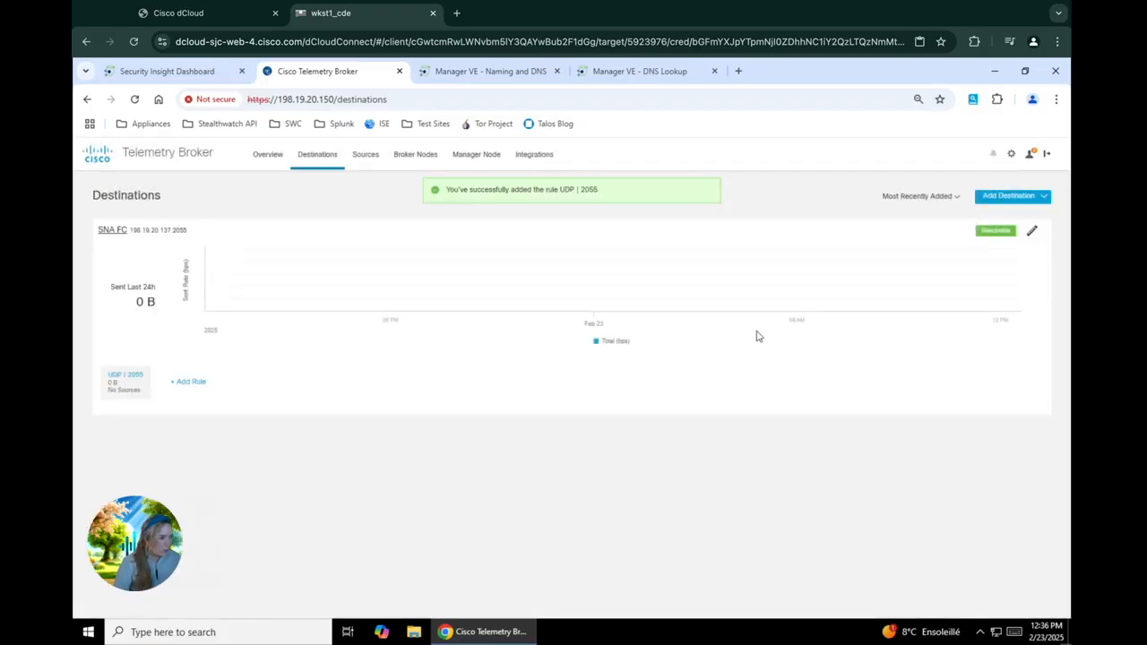
left_click(1017, 197)
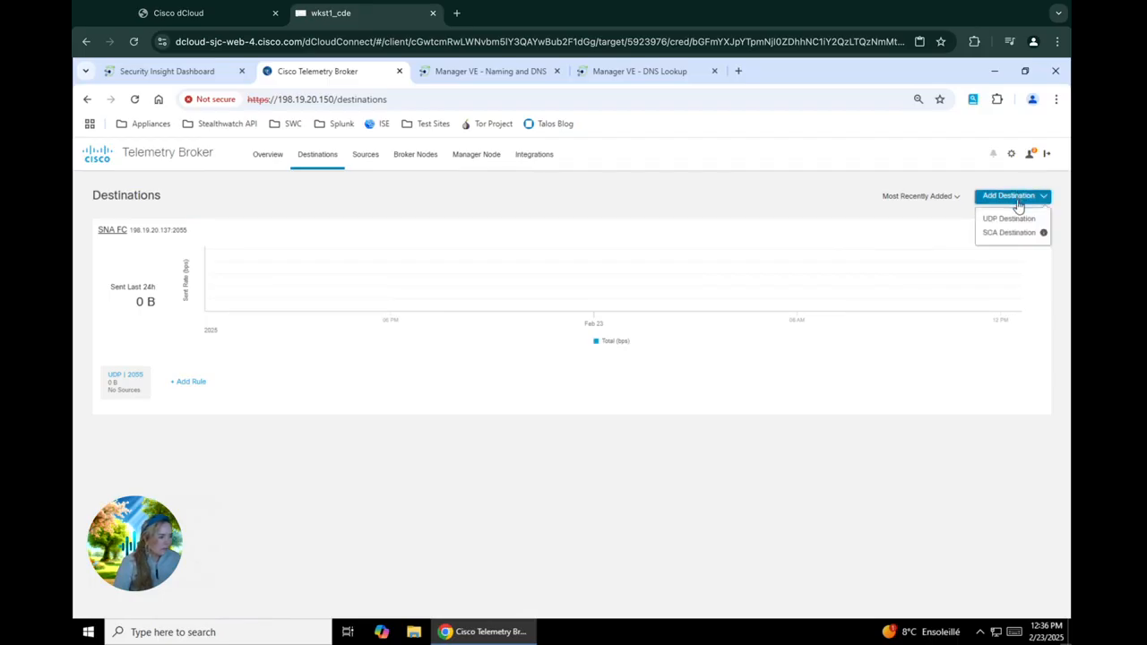
Step: Create UDP destination 'Manager' at 198.19.20.136 on port 514 and save it
left_click(1009, 219)
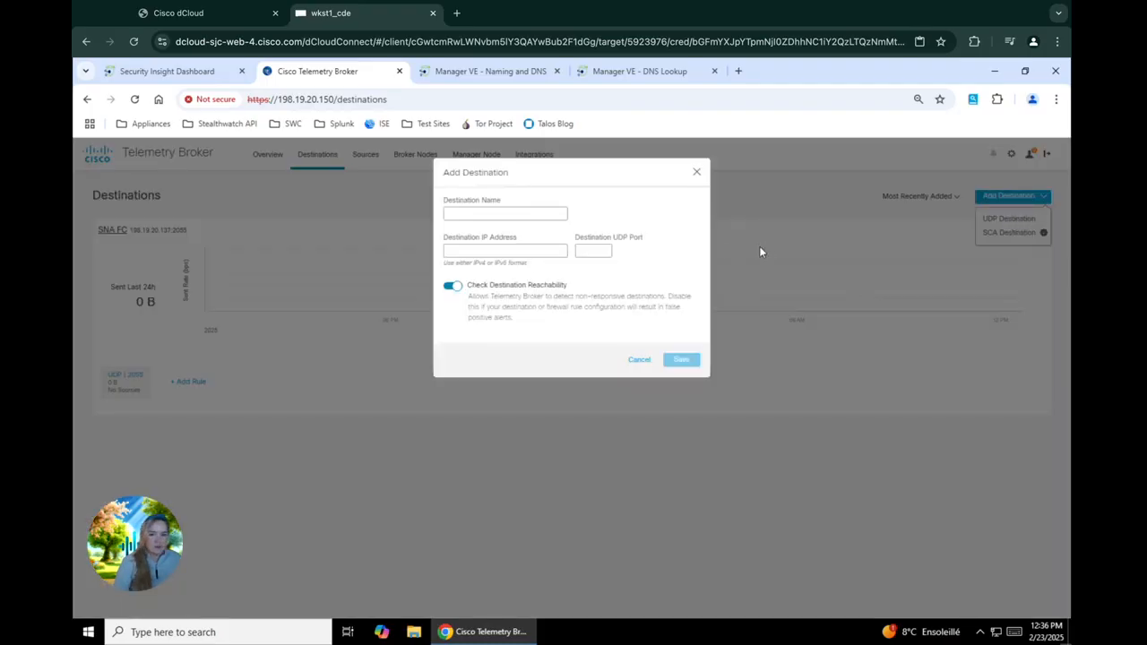
left_click(513, 215)
type("Manager")
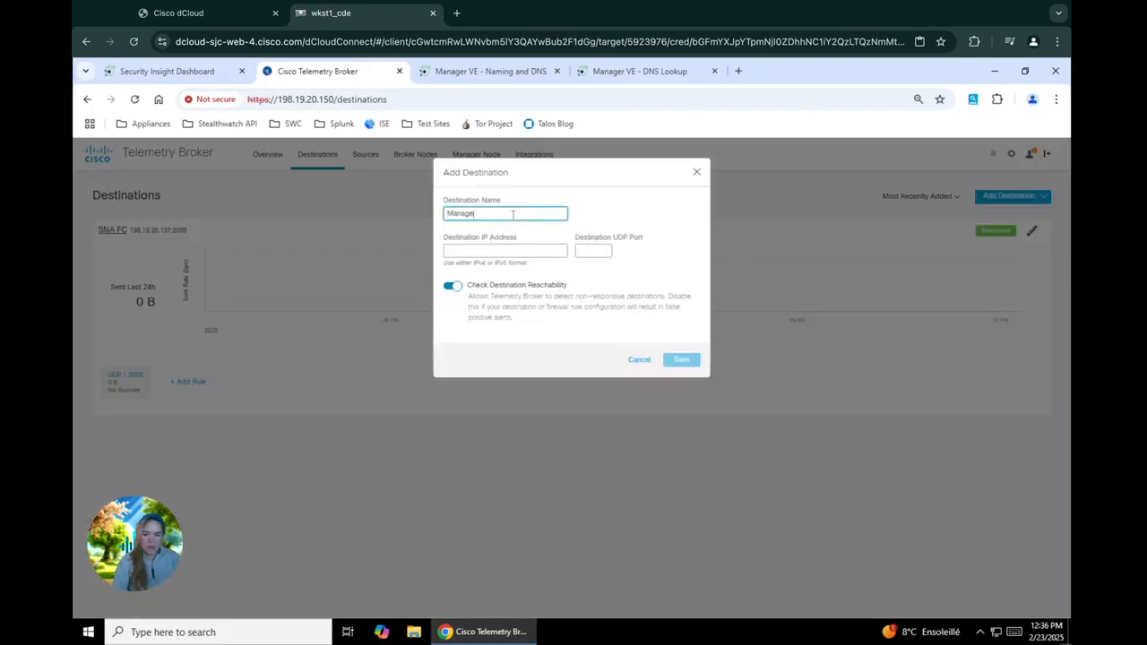
key("Tab")
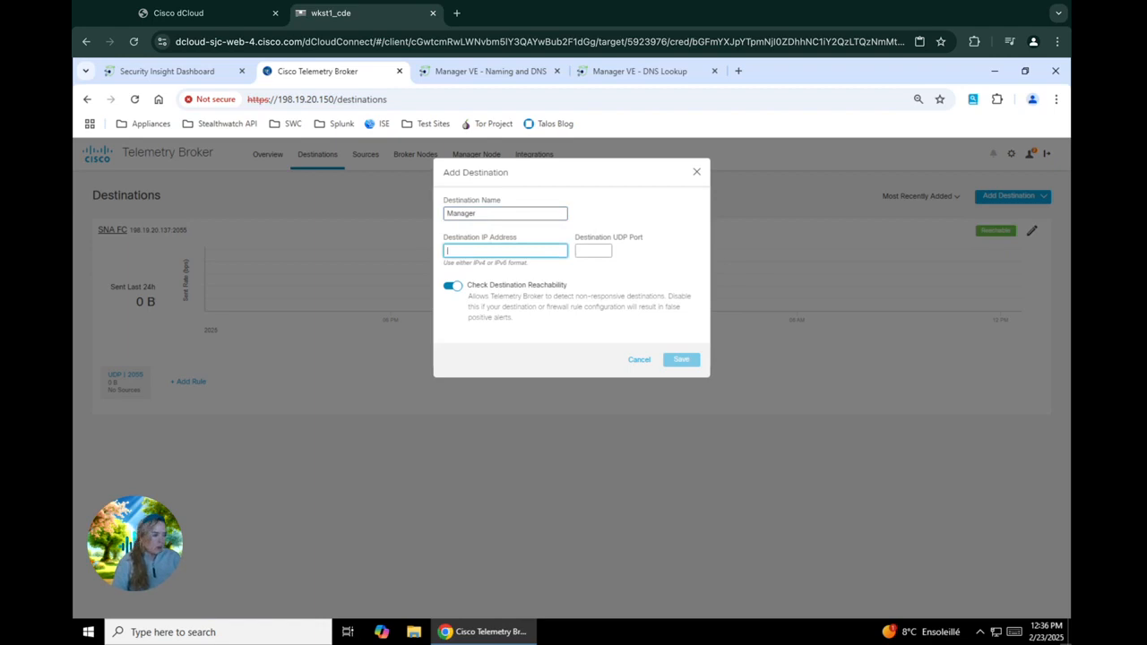
type("198")
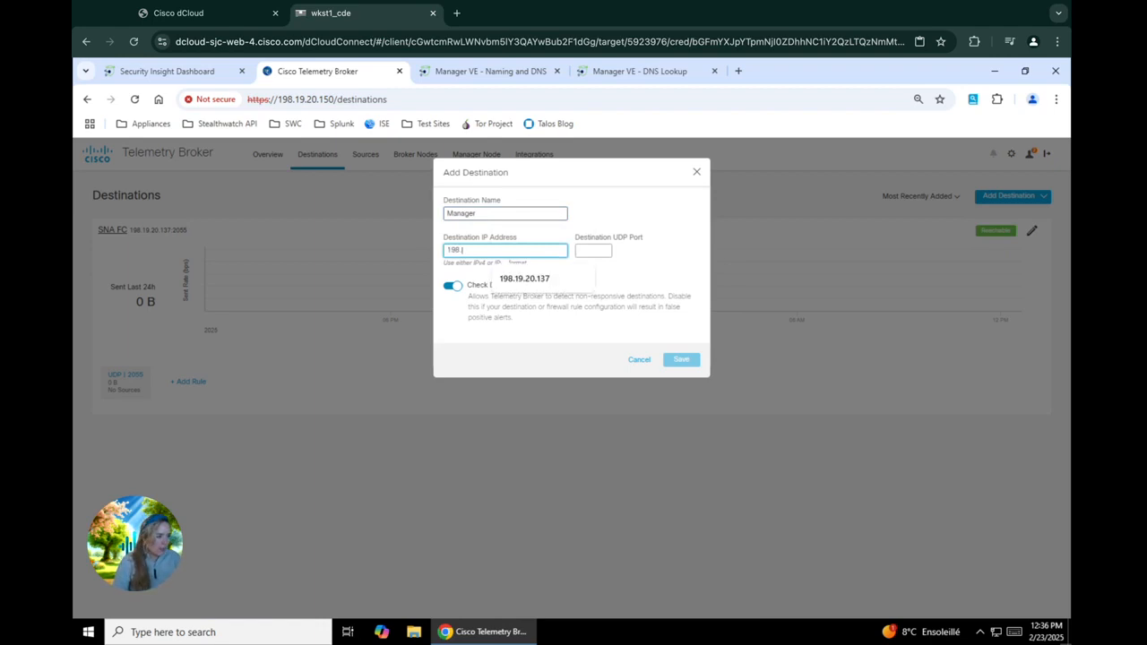
type(".19.2")
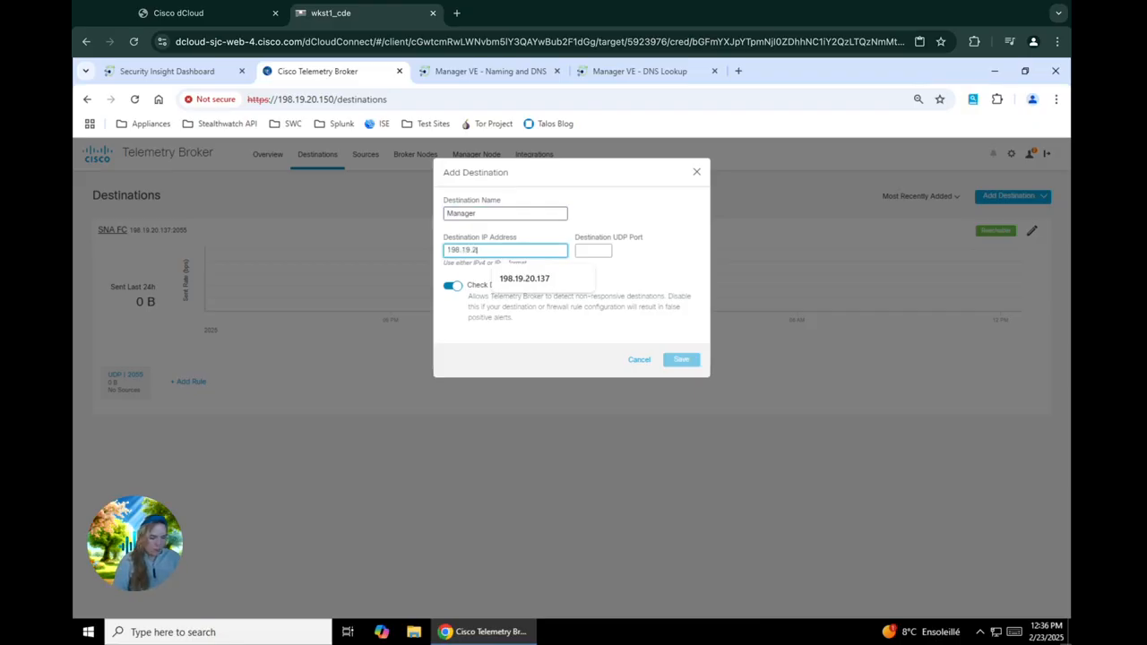
type("0.136")
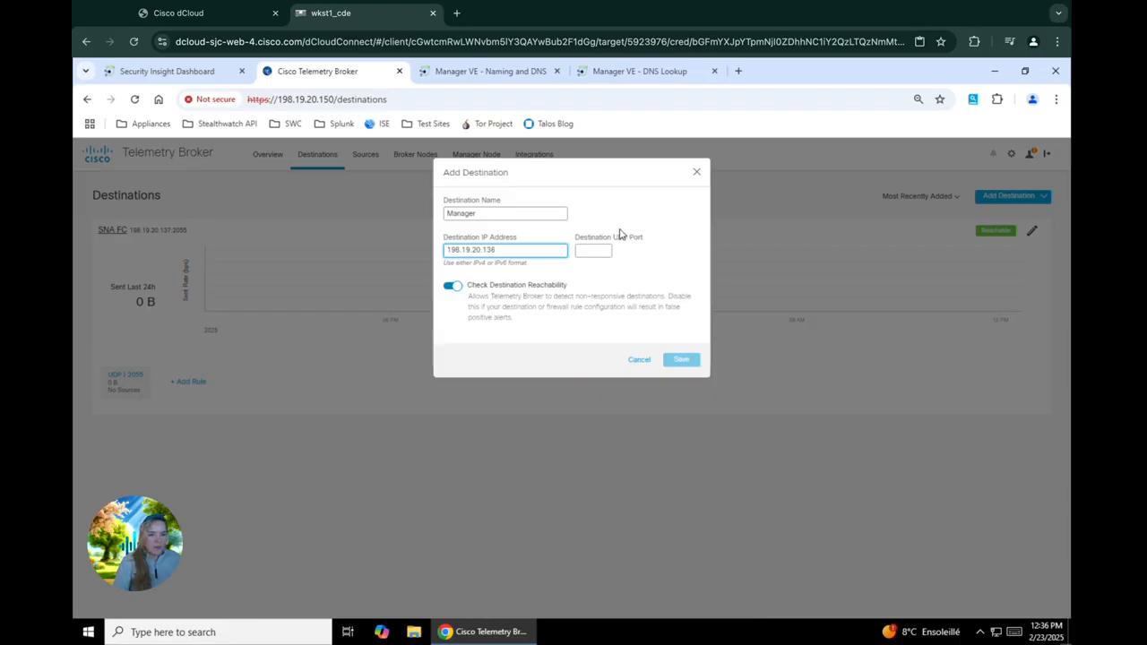
left_click(588, 256)
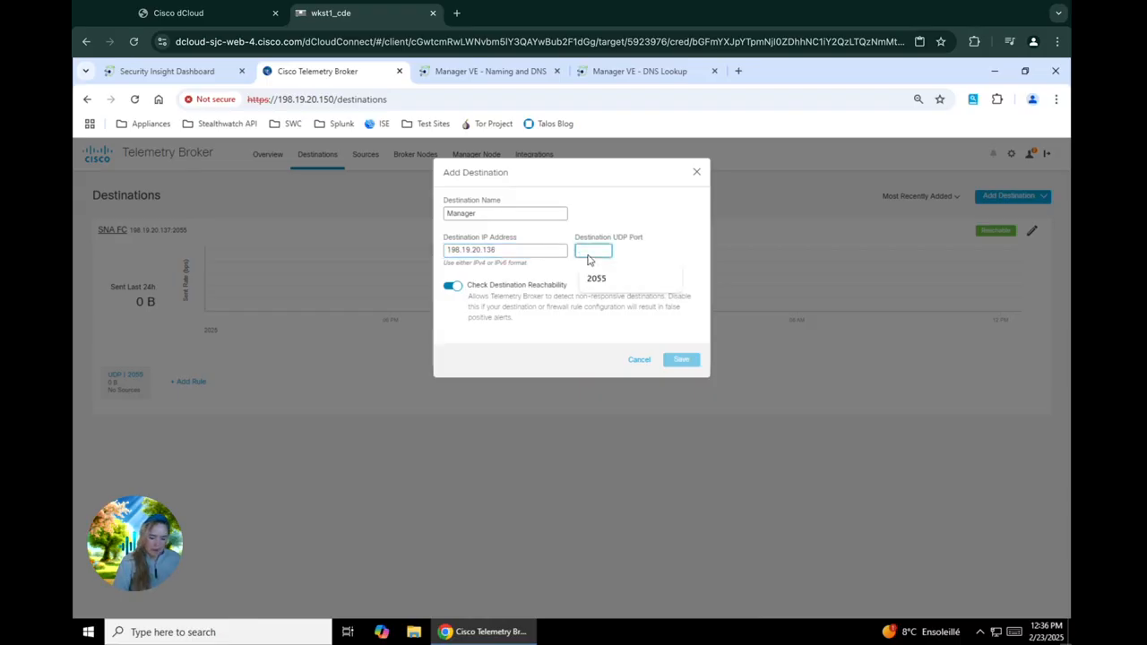
type("514")
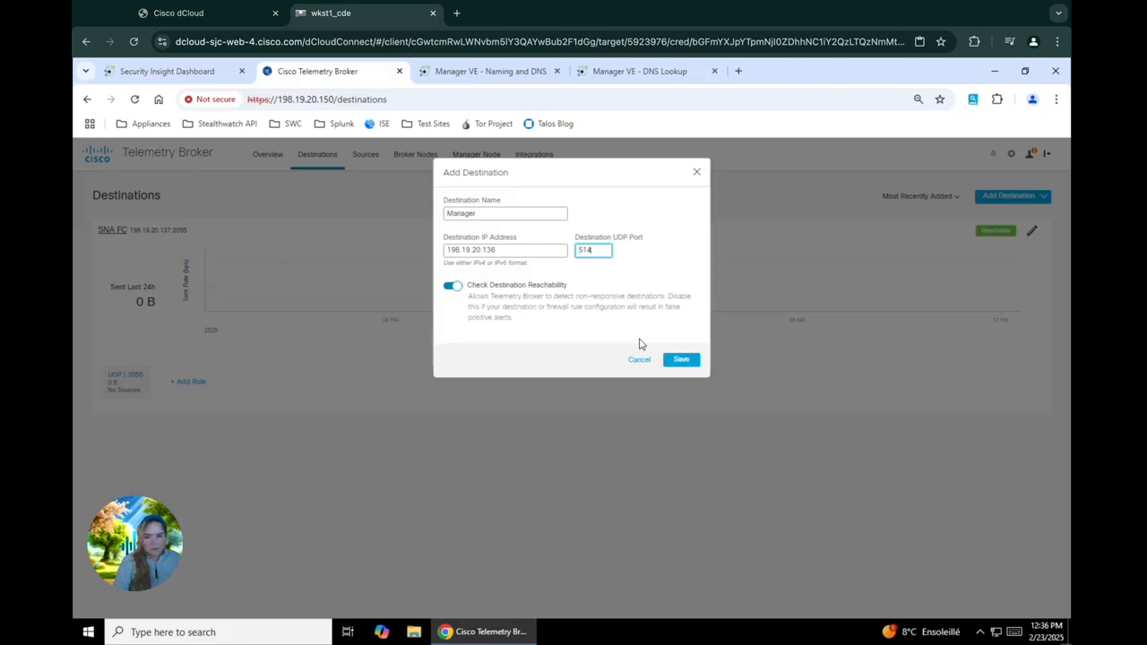
left_click(681, 359)
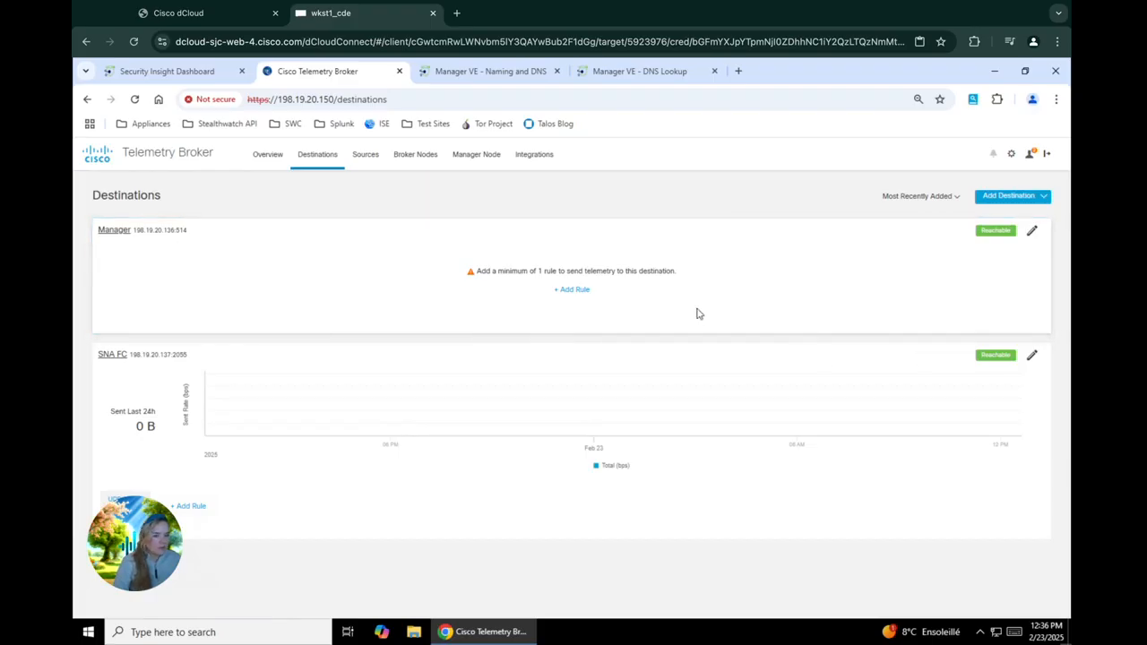
Step: Add a receiving rule on UDP port 514 to the Manager destination
left_click(582, 291)
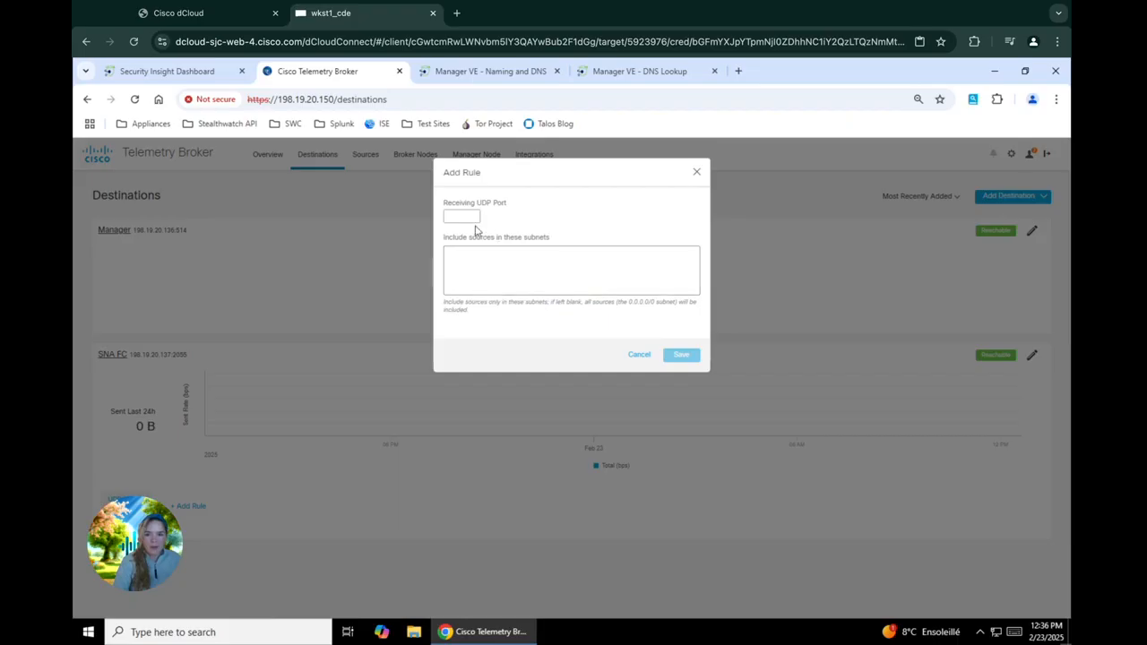
left_click(470, 224)
type("514")
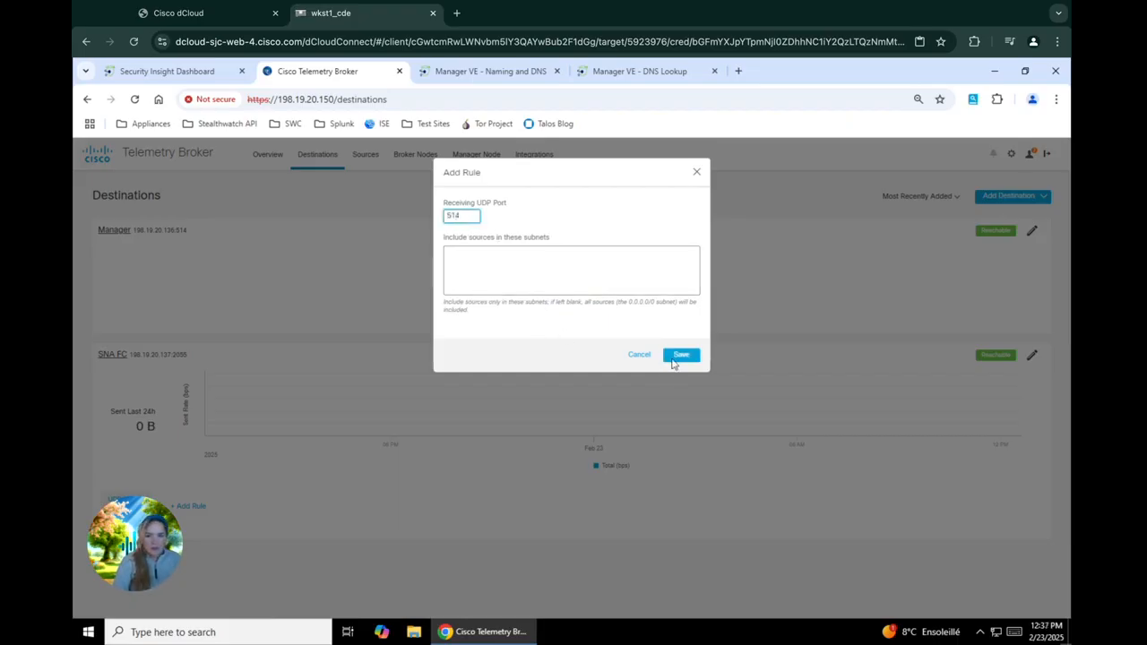
left_click(674, 360)
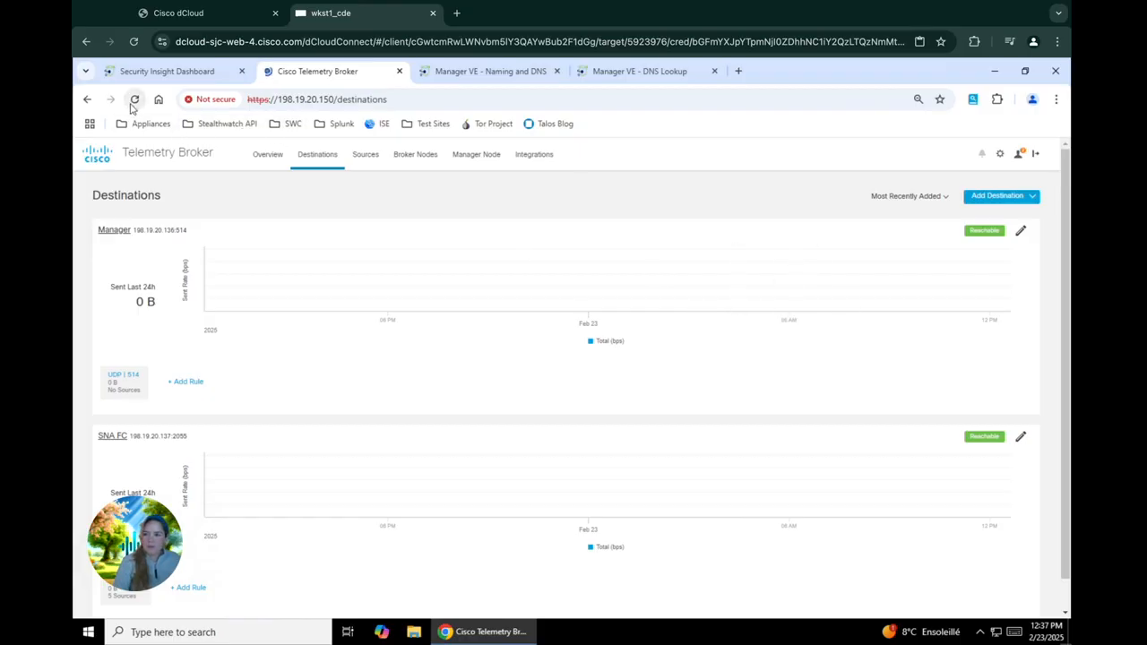
Step: Reload the Destinations page twice to update the traffic totals, showing 2.46 MB for SNA FC
left_click(134, 99)
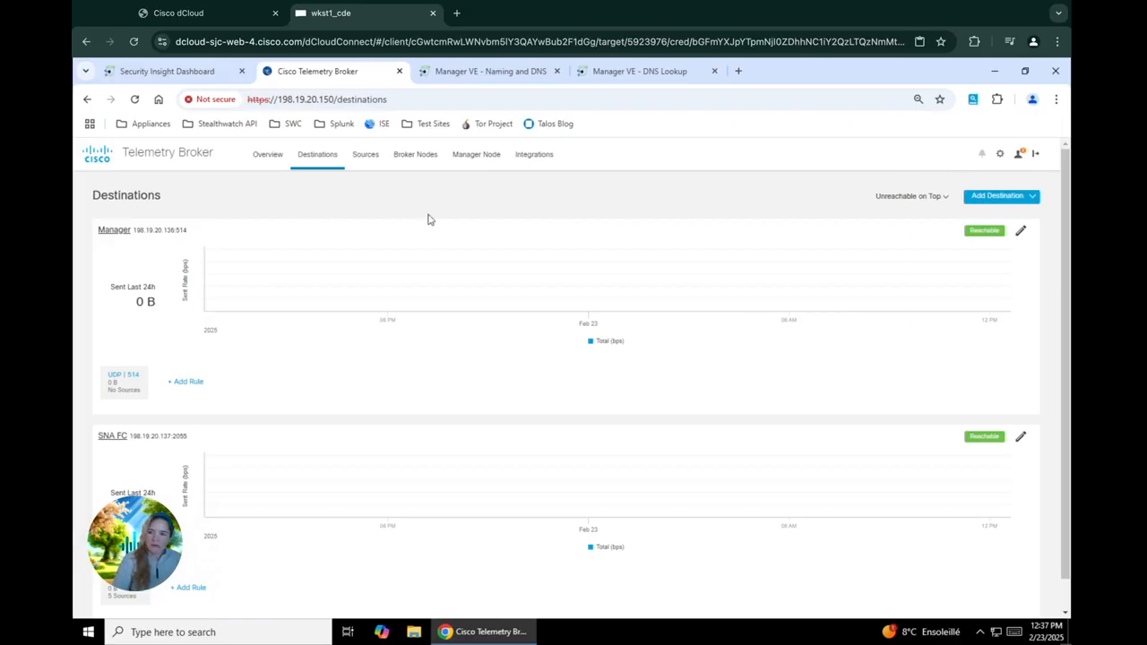
left_click(135, 99)
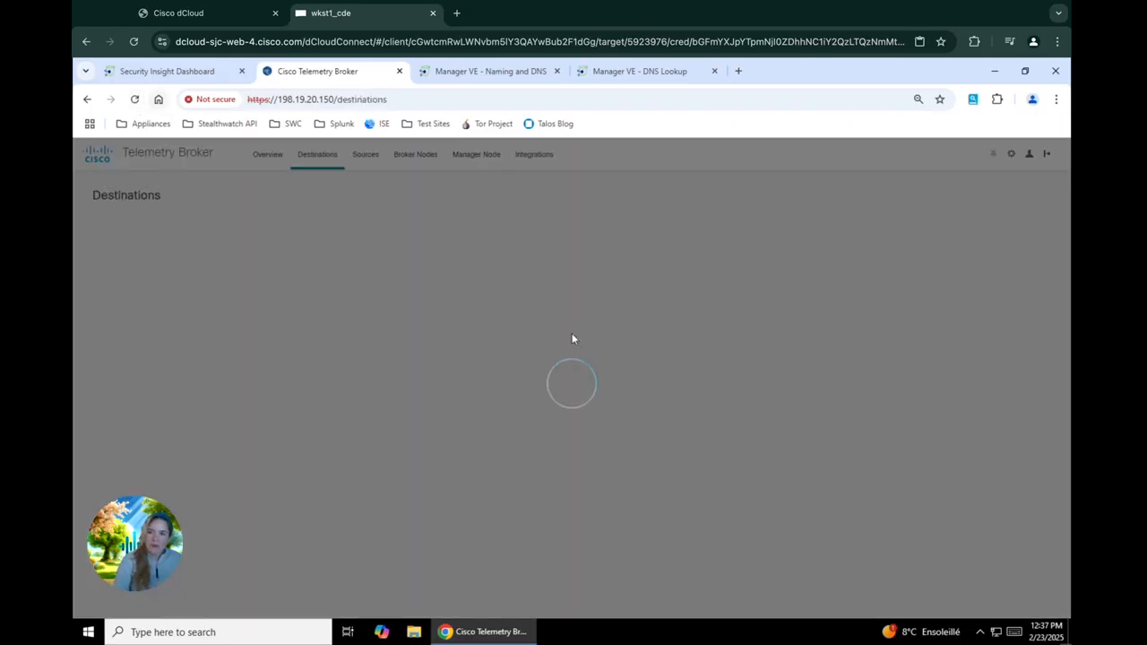